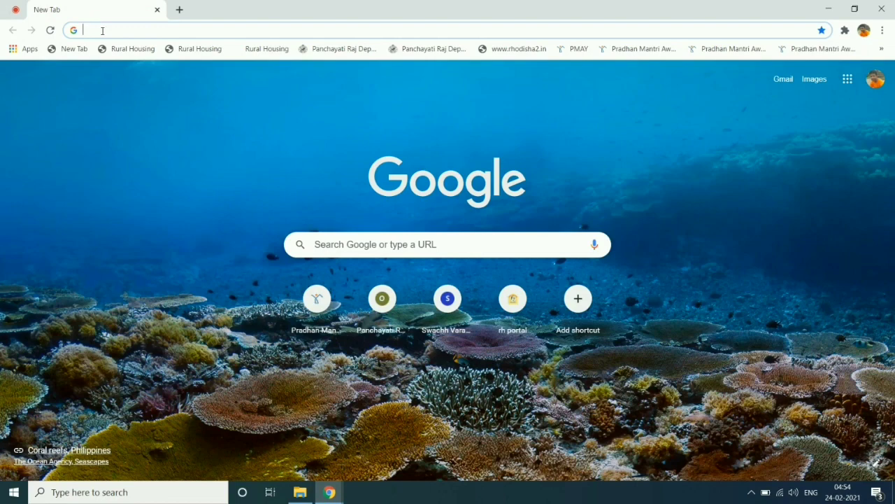
Search the web for mgnrega, open the nrega.nic.in result and dismiss the COVID-19 notice on its home page.
{"action": "type", "text": "mgnre"}
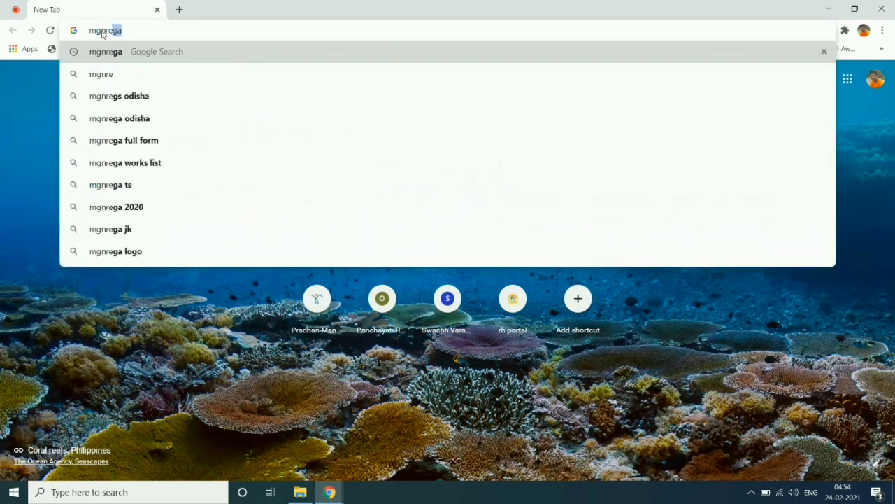
{"action": "left_click", "coordinate": [121, 52]}
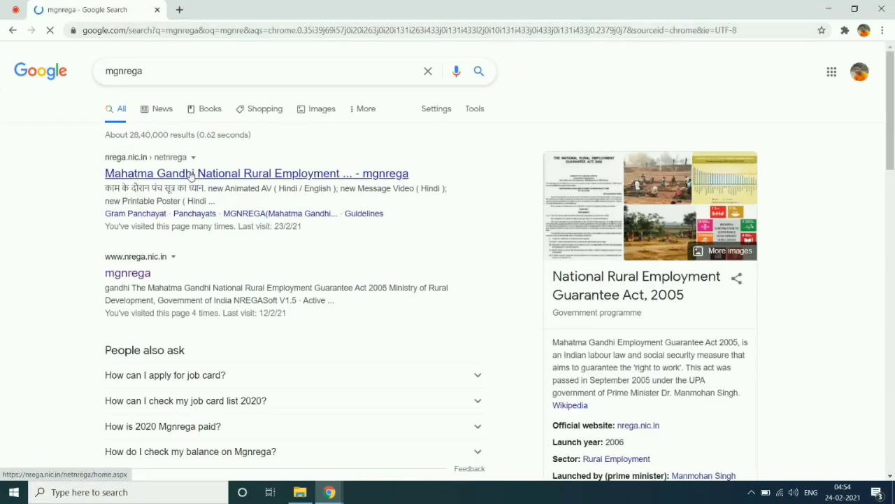
{"action": "left_click", "coordinate": [193, 174]}
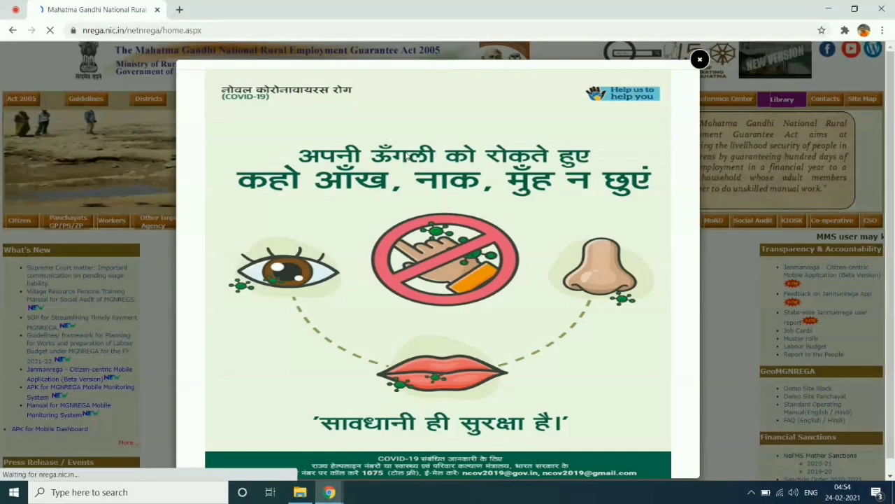
{"action": "left_click", "coordinate": [697, 61]}
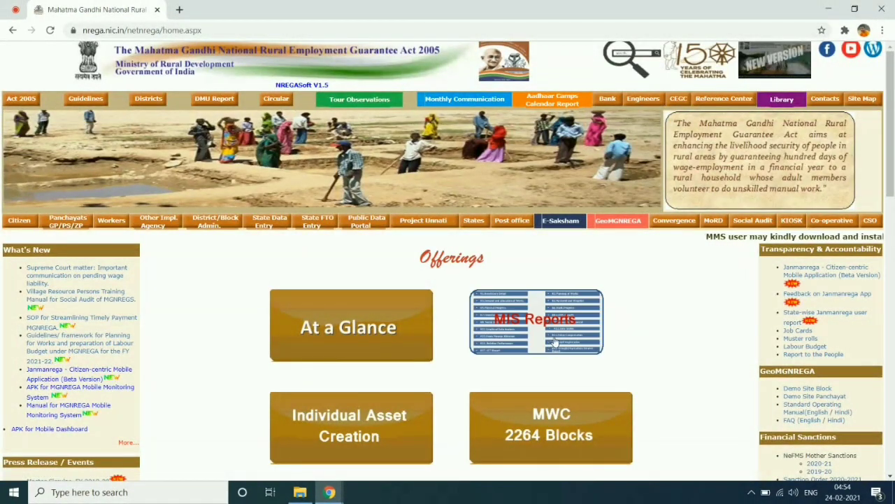
Open the MIS Reports offering and pass its arithmetic captcha.
{"action": "left_click", "coordinate": [540, 341]}
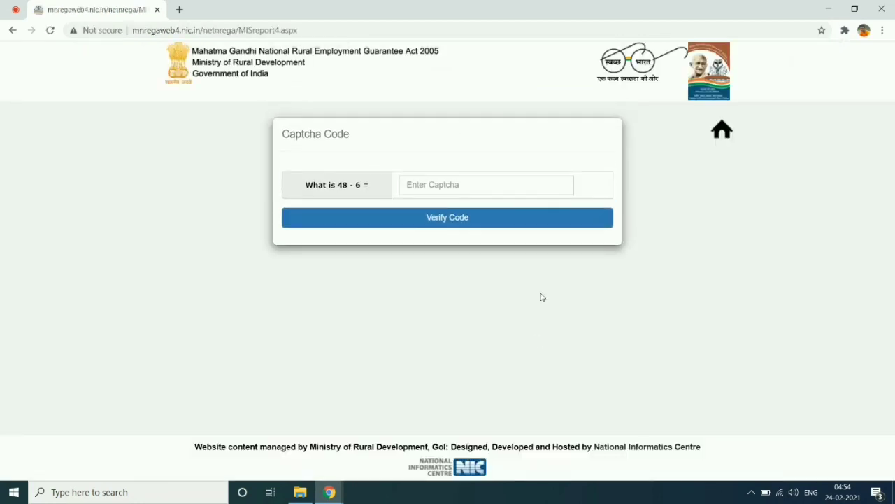
{"action": "left_click", "coordinate": [496, 183]}
{"action": "type", "text": "42"}
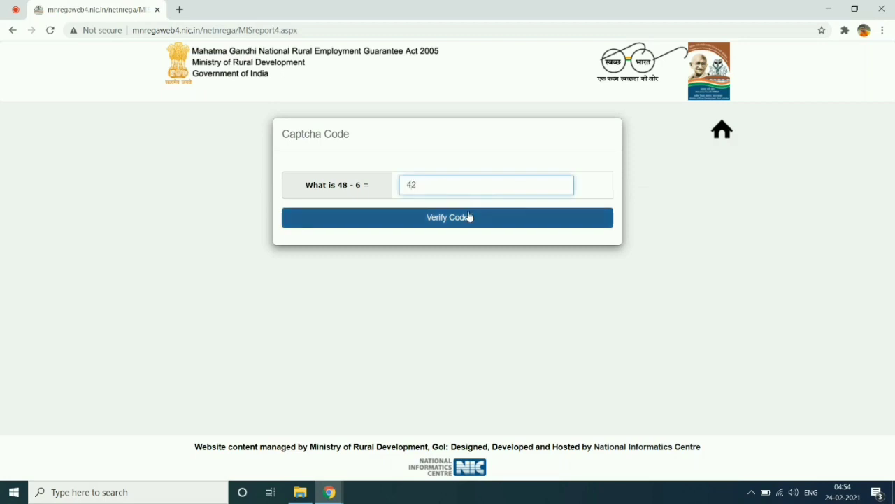
{"action": "left_click", "coordinate": [469, 216]}
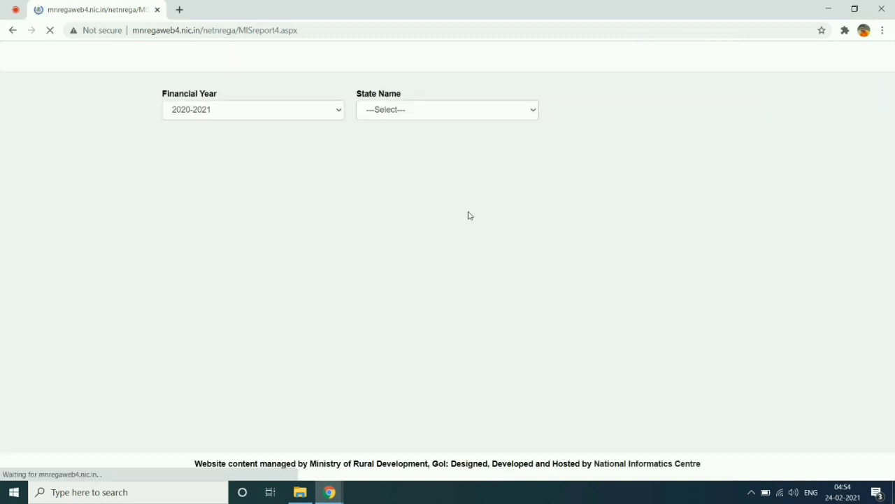
Set the state to Odisha and open the Dynamic Report for Monitoring and details of works.
{"action": "left_click", "coordinate": [422, 143]}
{"action": "key", "text": "o"}
{"action": "key", "text": "Return"}
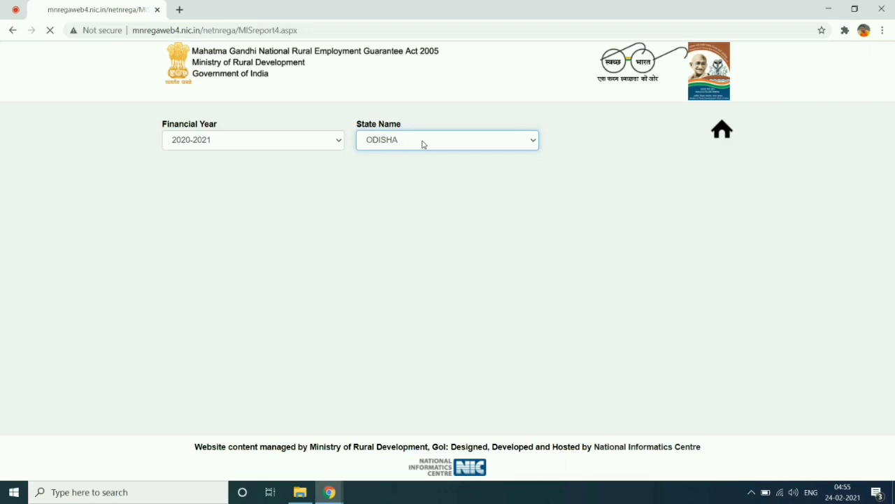
{"action": "scroll", "coordinate": [376, 278], "scroll_direction": "down", "scroll_amount": 10}
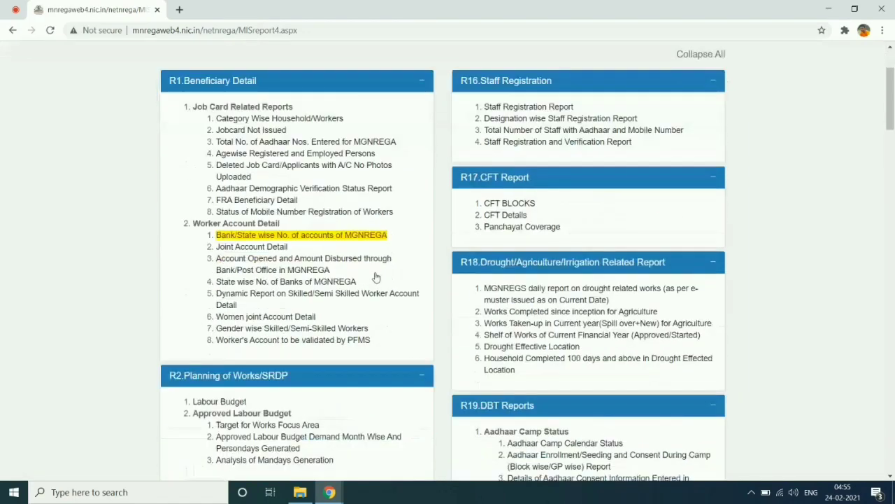
{"action": "scroll", "coordinate": [376, 278], "scroll_direction": "down", "scroll_amount": 3}
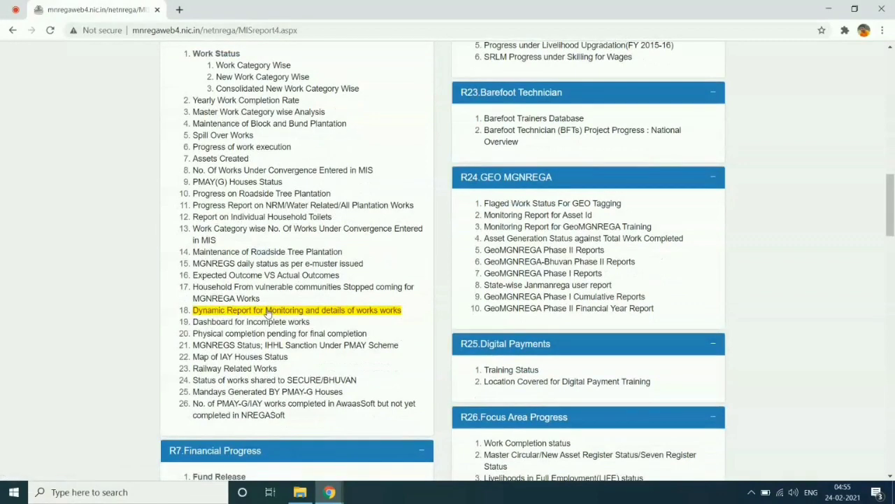
{"action": "left_click", "coordinate": [293, 314]}
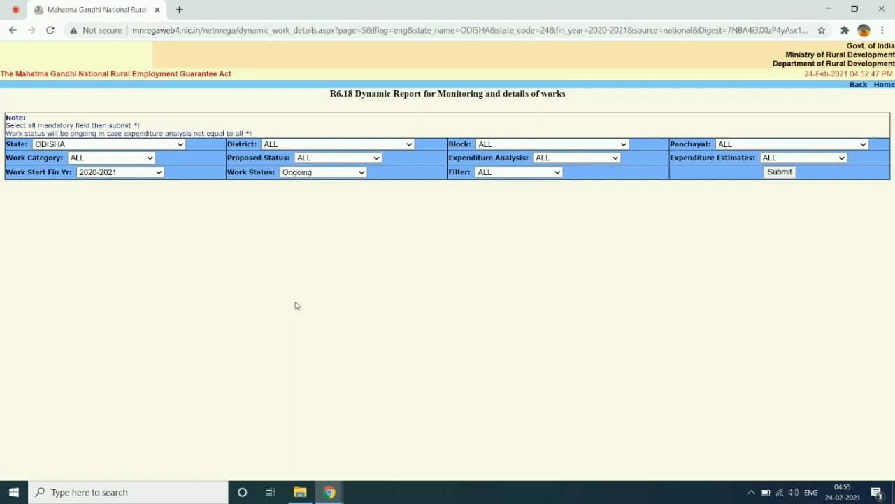
Set the report's district to NUAPADA, the block to SINAPALI and the panchayat to Bargaon.
{"action": "left_click", "coordinate": [299, 146]}
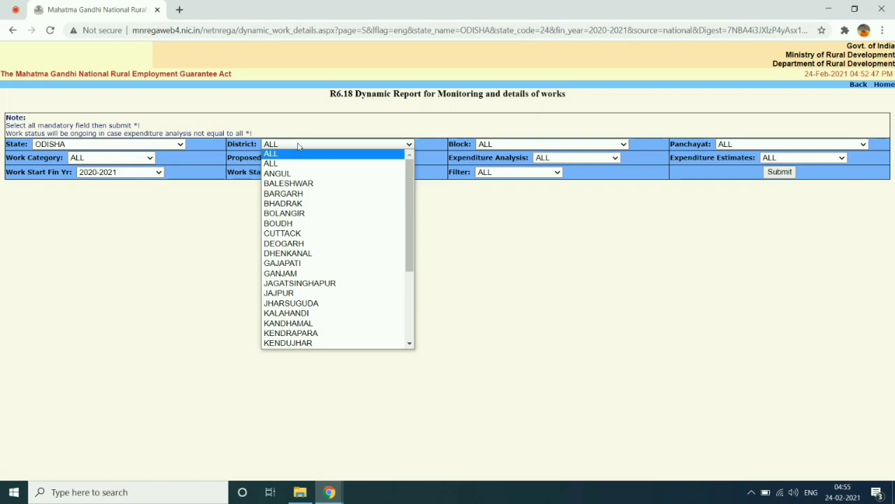
{"action": "left_click_drag", "start_coordinate": [408, 184], "coordinate": [406, 259]}
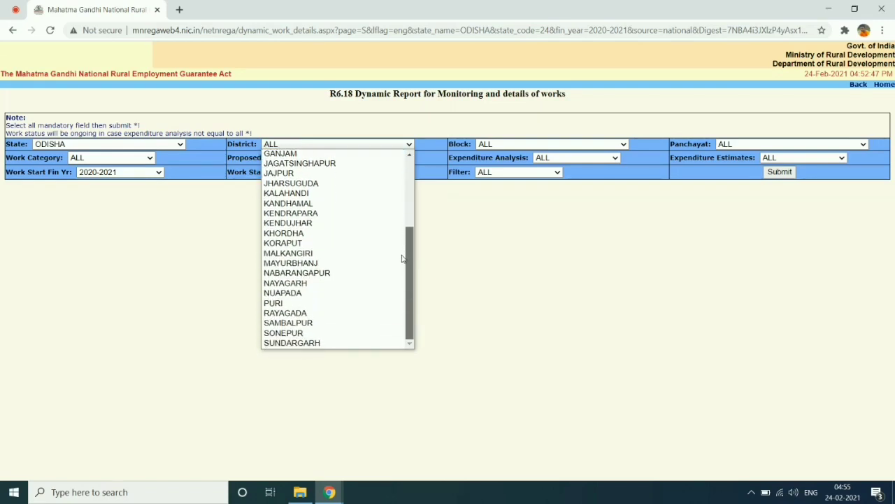
{"action": "left_click", "coordinate": [301, 293]}
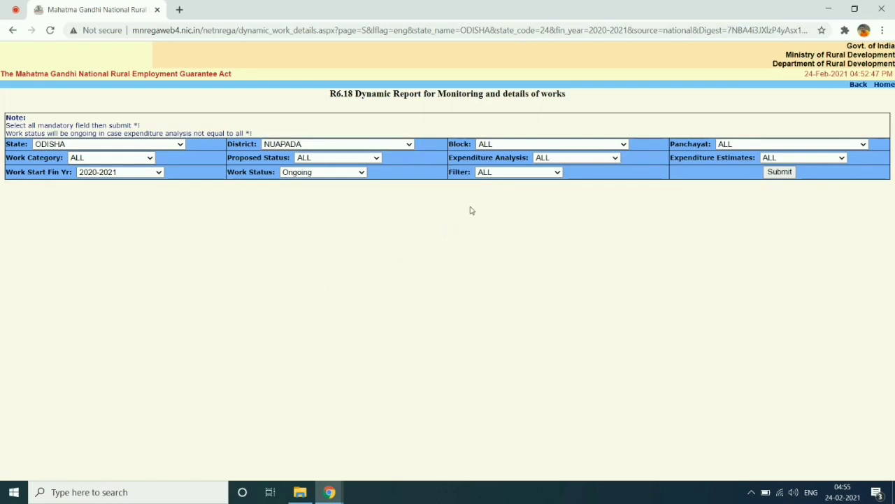
{"action": "left_click", "coordinate": [498, 144]}
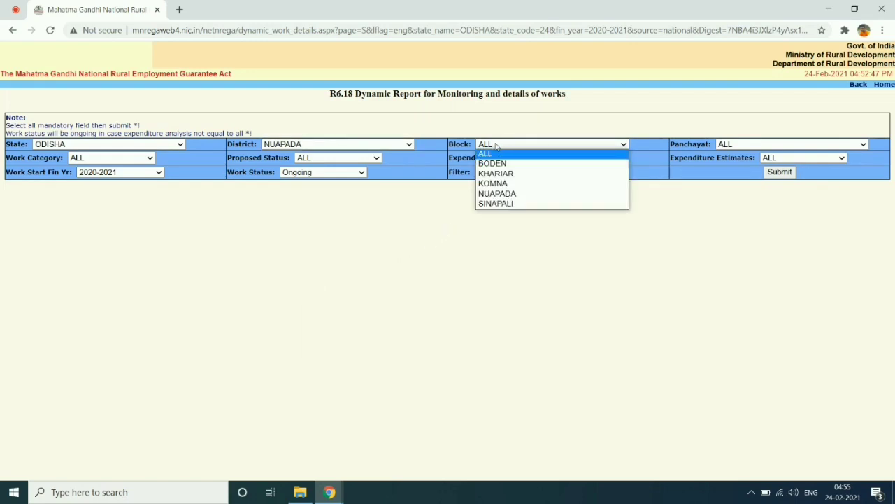
{"action": "left_click", "coordinate": [499, 204]}
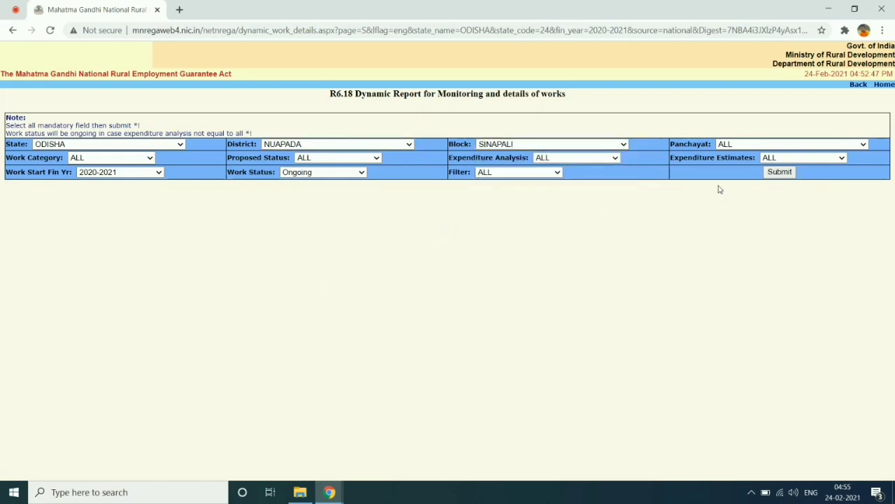
{"action": "left_click", "coordinate": [736, 145]}
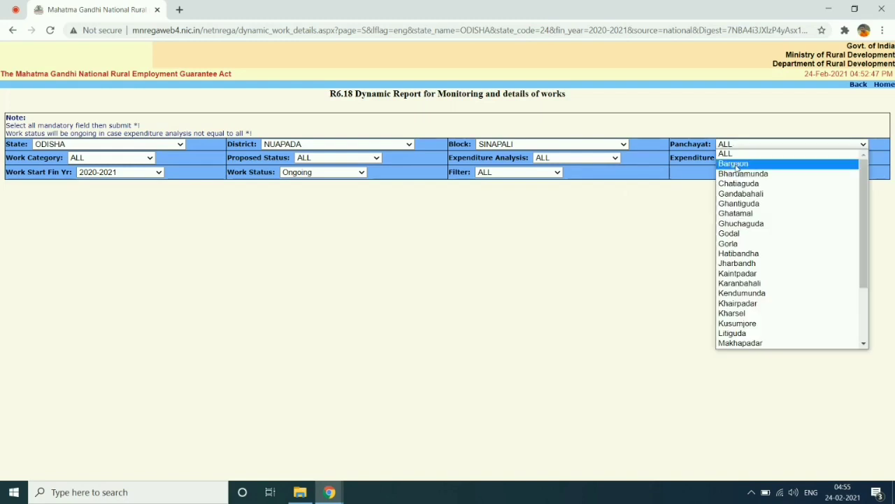
{"action": "left_click", "coordinate": [730, 162]}
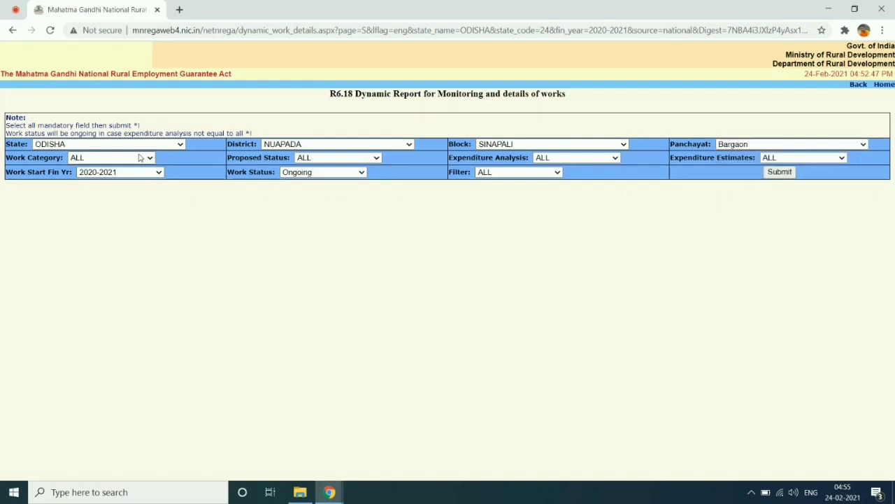
Set the work category to Works on Individuals Land (Category IV), keep the work status Ongoing and generate the report.
{"action": "left_click", "coordinate": [140, 158]}
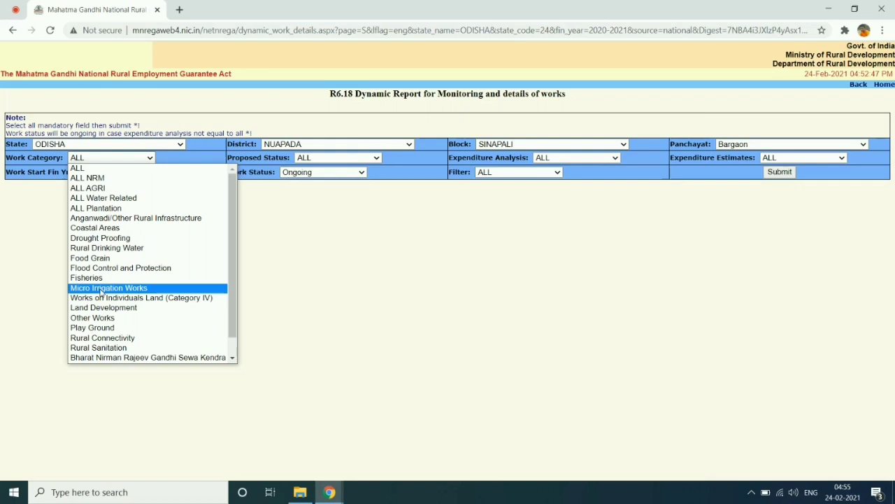
{"action": "key", "text": "Escape"}
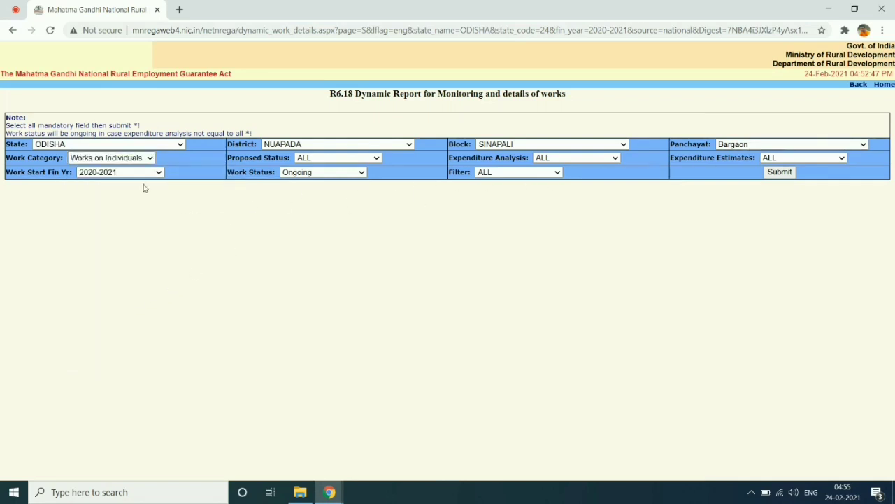
{"action": "left_click", "coordinate": [358, 176]}
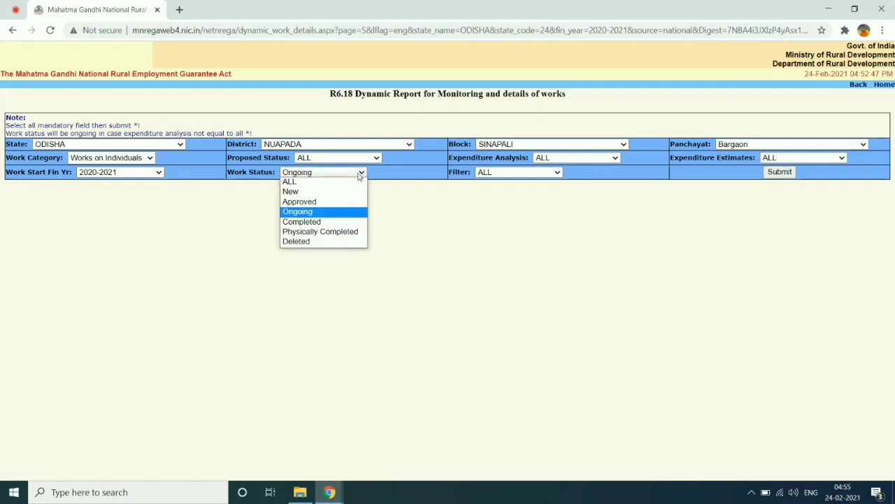
{"action": "left_click", "coordinate": [300, 211]}
{"action": "left_click", "coordinate": [780, 172]}
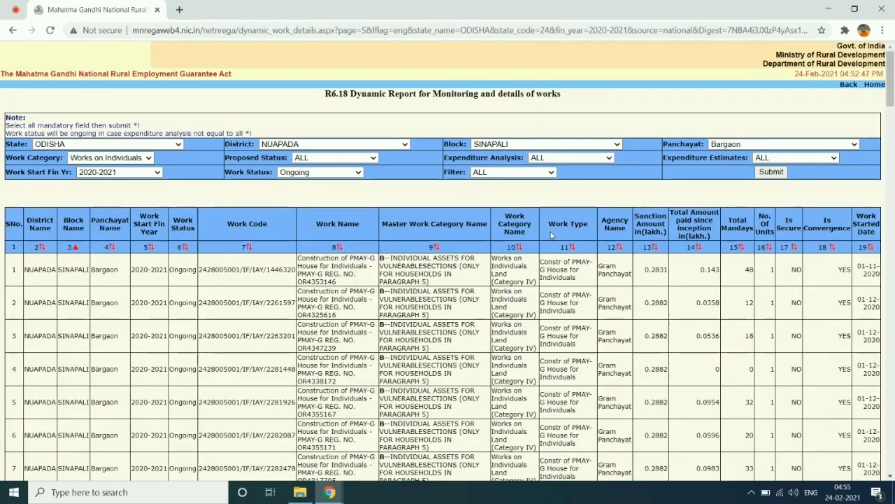
Download the report in Excel format, saving it to the Desktop as "dynamic_work_details Bargaon".
{"action": "left_click_drag", "start_coordinate": [891, 98], "coordinate": [891, 462]}
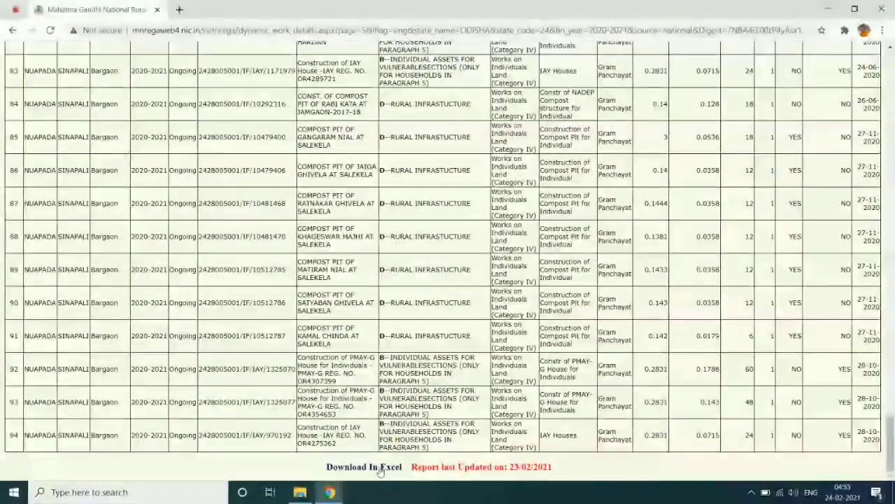
{"action": "left_click", "coordinate": [363, 467]}
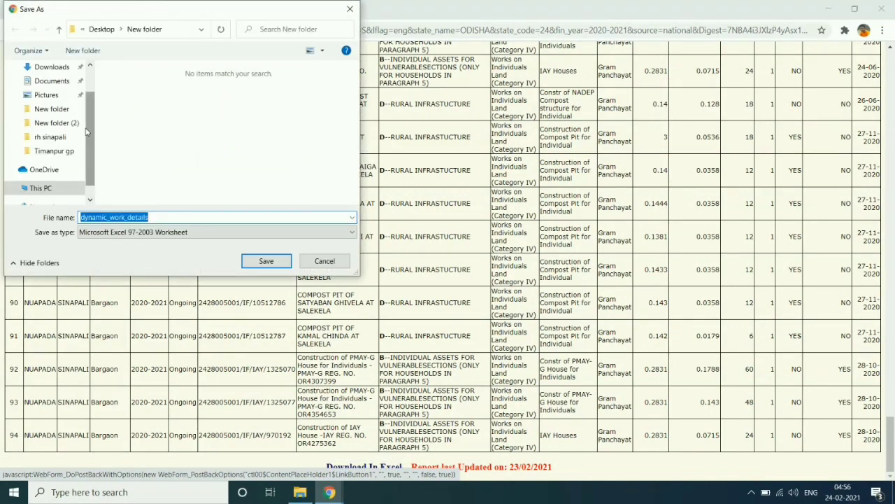
{"action": "scroll", "coordinate": [87, 132], "scroll_direction": "up", "scroll_amount": 2}
{"action": "left_click", "coordinate": [149, 222]}
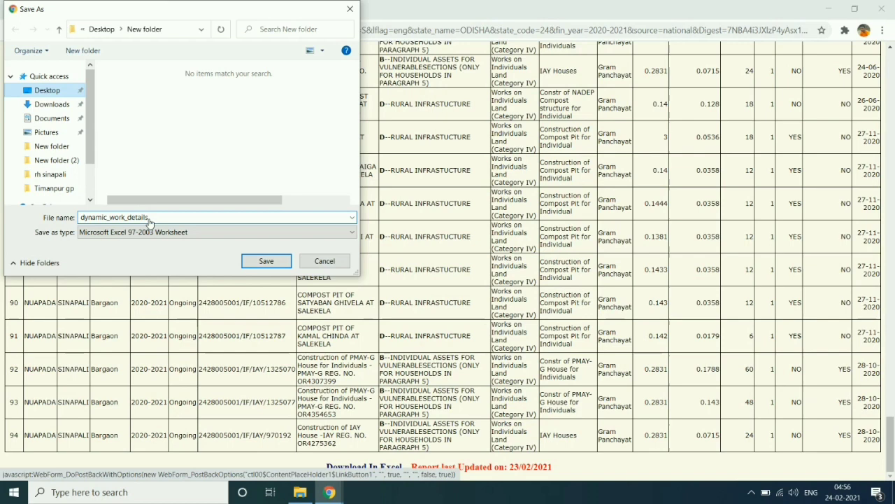
{"action": "left_click", "coordinate": [156, 217]}
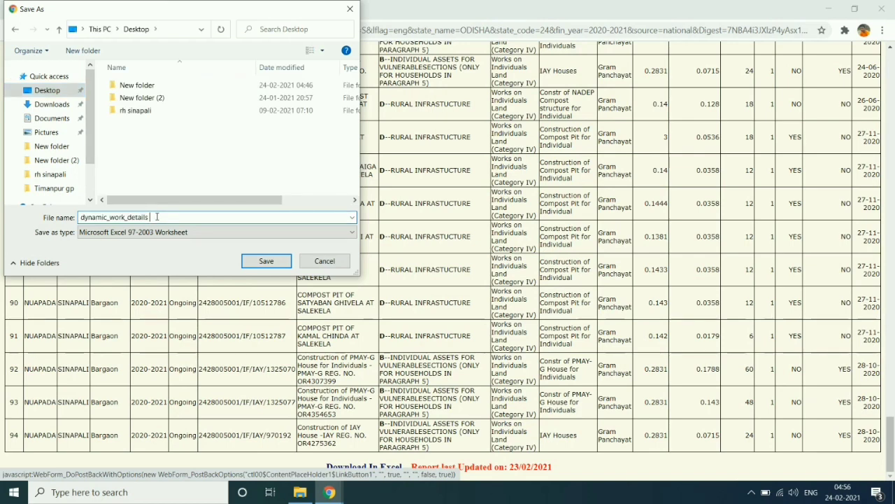
{"action": "type", "text": "Bargaon"}
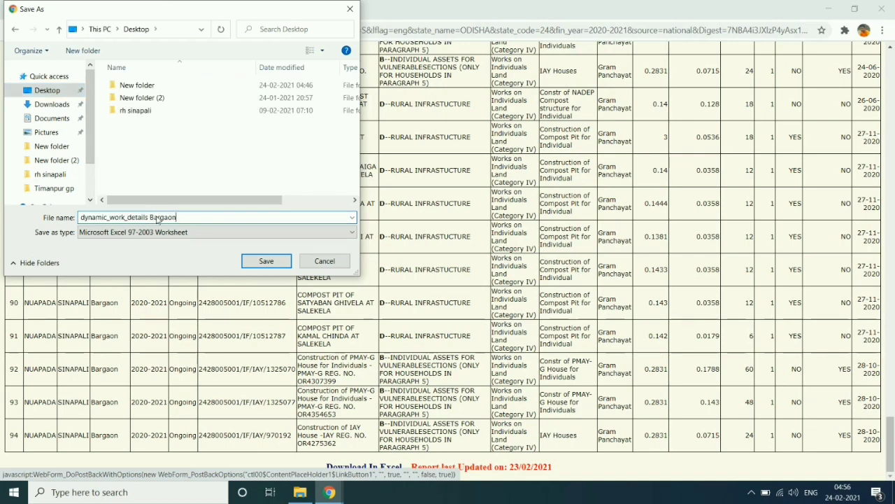
{"action": "left_click", "coordinate": [263, 261]}
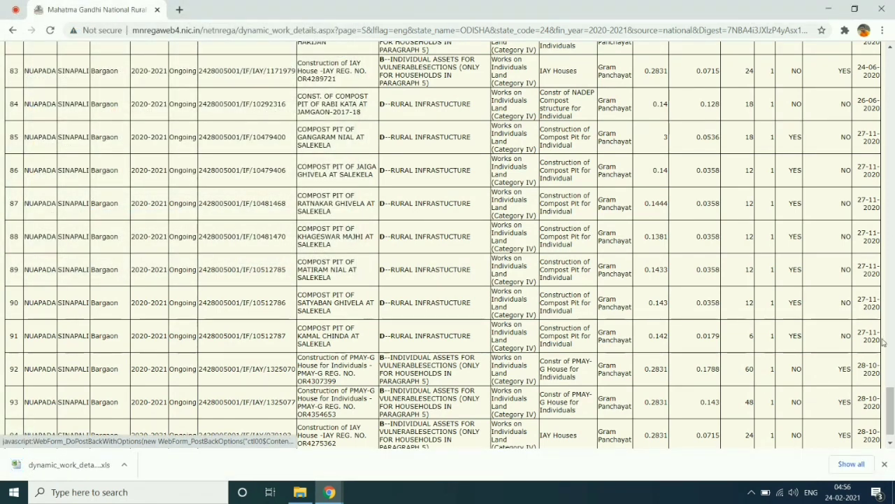
Open pmayg.nic.in in a new browser tab and dismiss the COVID-19 notice.
{"action": "left_click_drag", "start_coordinate": [890, 402], "coordinate": [893, 61]}
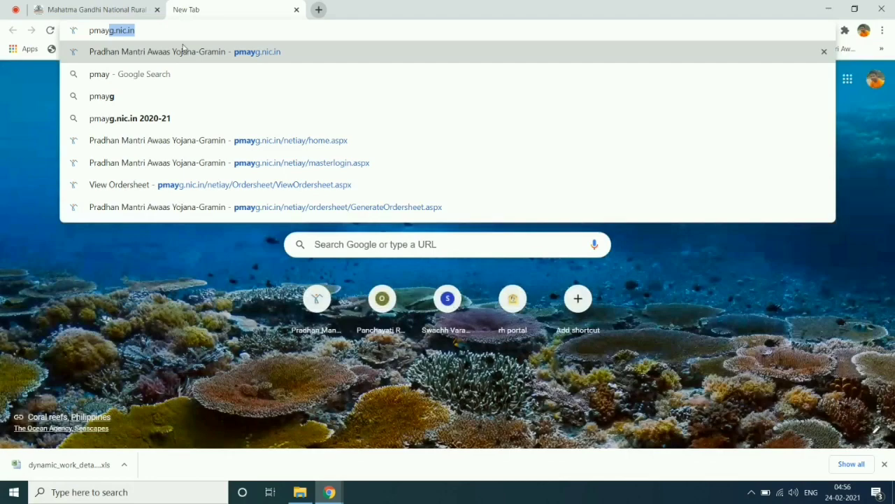
{"action": "left_click", "coordinate": [186, 53]}
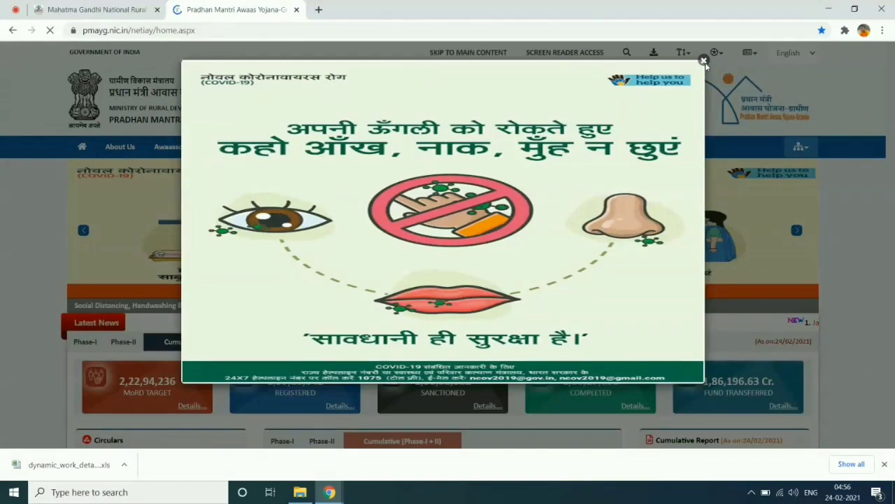
{"action": "left_click", "coordinate": [705, 61]}
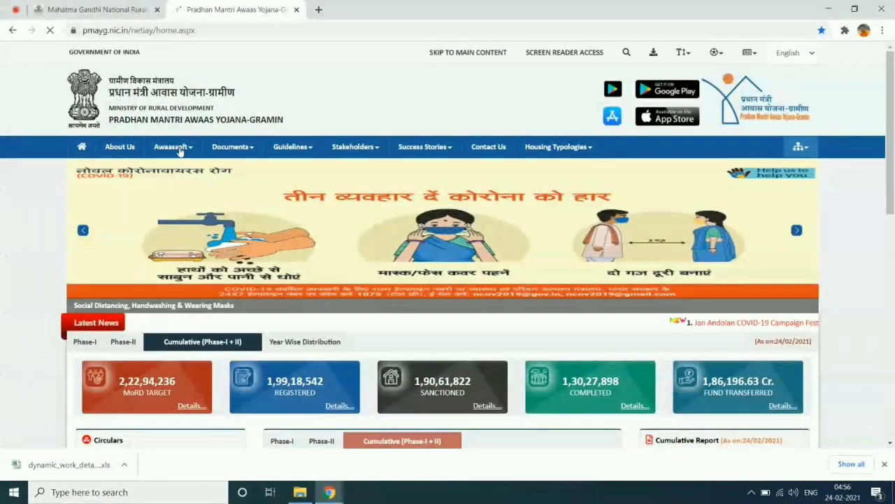
Go to the Awaassoft reports and open "House progress against the target financial year".
{"action": "mouse_move", "coordinate": [185, 152]}
{"action": "left_click", "coordinate": [172, 193]}
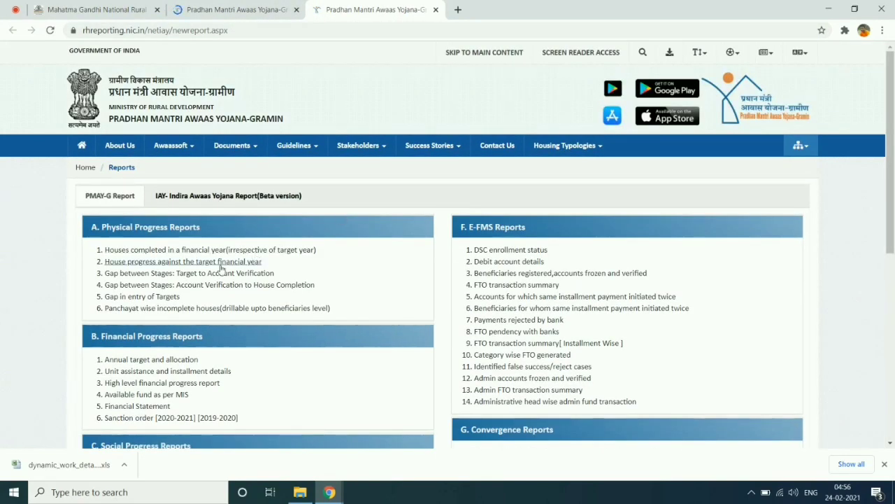
{"action": "left_click", "coordinate": [207, 262]}
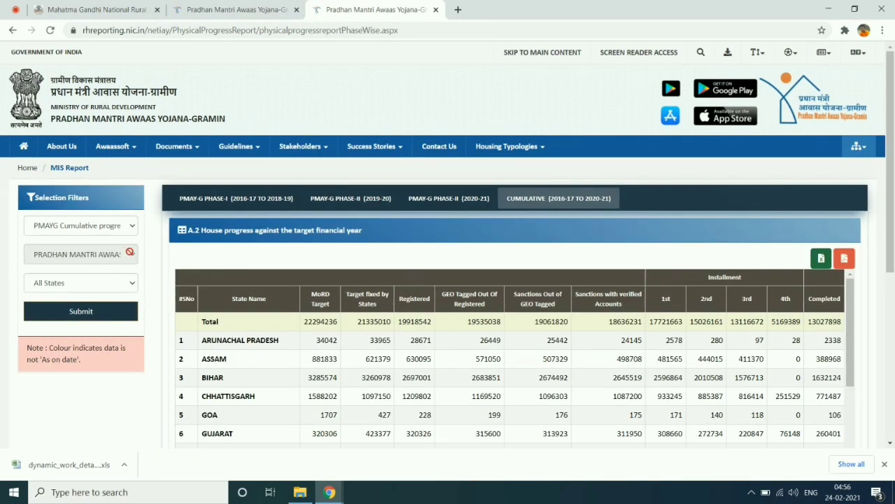
Filter the house progress report by state ODISHA and district NUAPADA.
{"action": "left_click", "coordinate": [78, 282]}
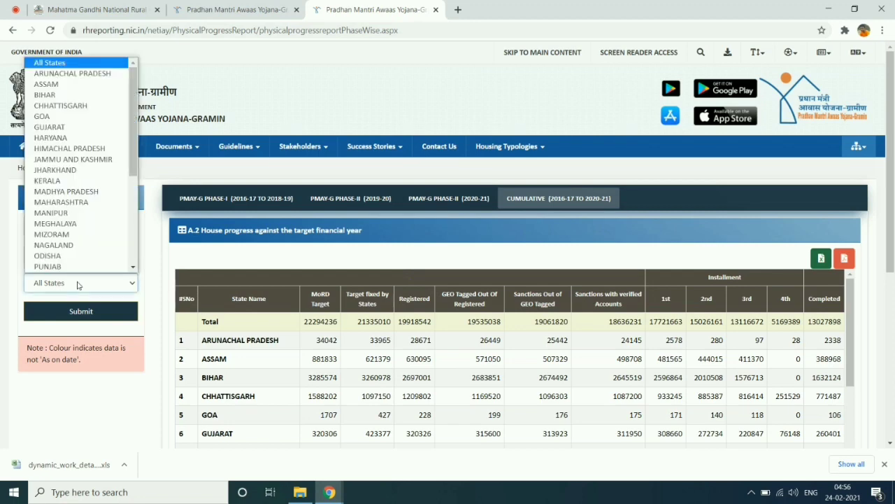
{"action": "left_click", "coordinate": [60, 256]}
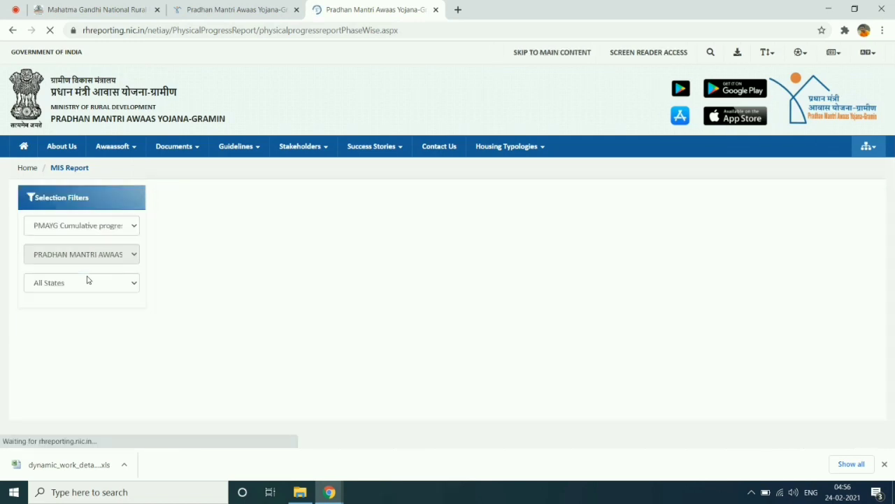
{"action": "left_click", "coordinate": [78, 311]}
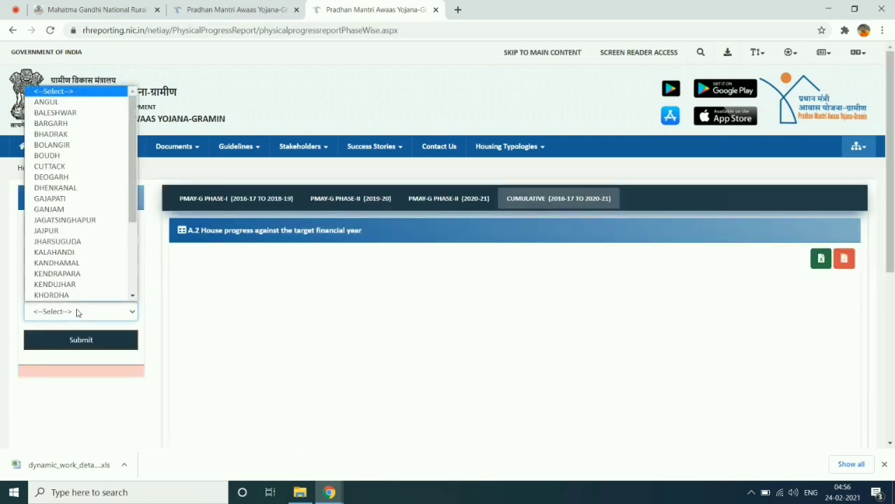
{"action": "key", "text": "n"}
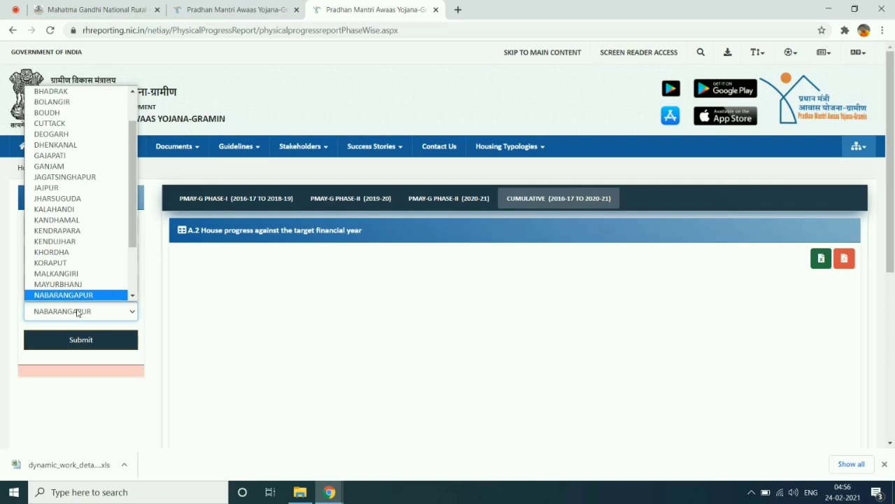
{"action": "key", "text": "Down"}
{"action": "key", "text": "Down"}
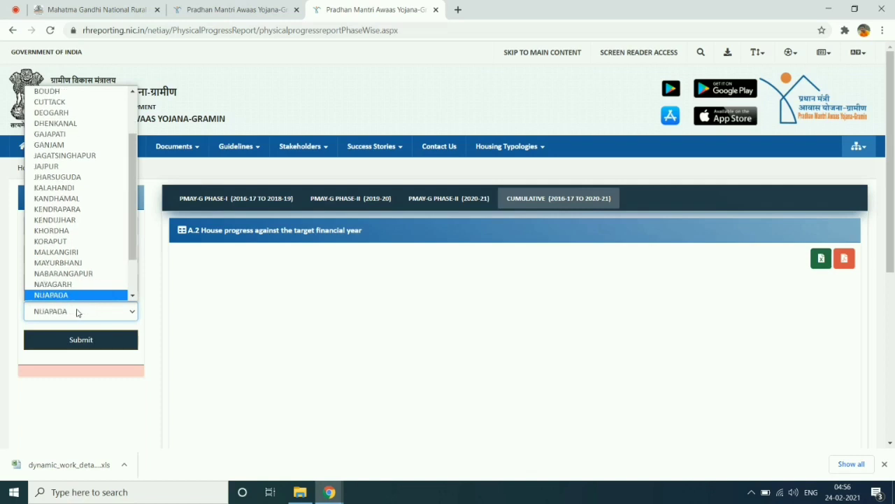
{"action": "key", "text": "Return"}
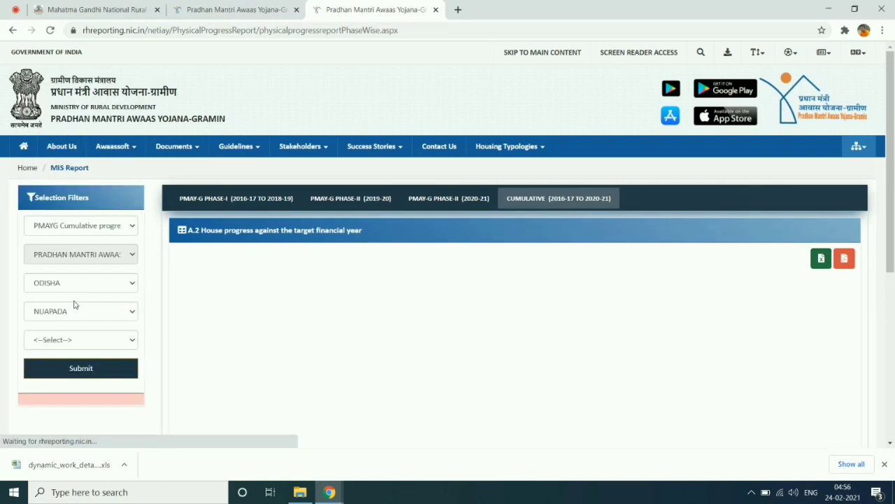
Set the block to SINAPALI and the panchayat to BARGAON, and generate the report.
{"action": "scroll", "coordinate": [56, 294], "scroll_direction": "down", "scroll_amount": 1}
{"action": "left_click", "coordinate": [62, 283]}
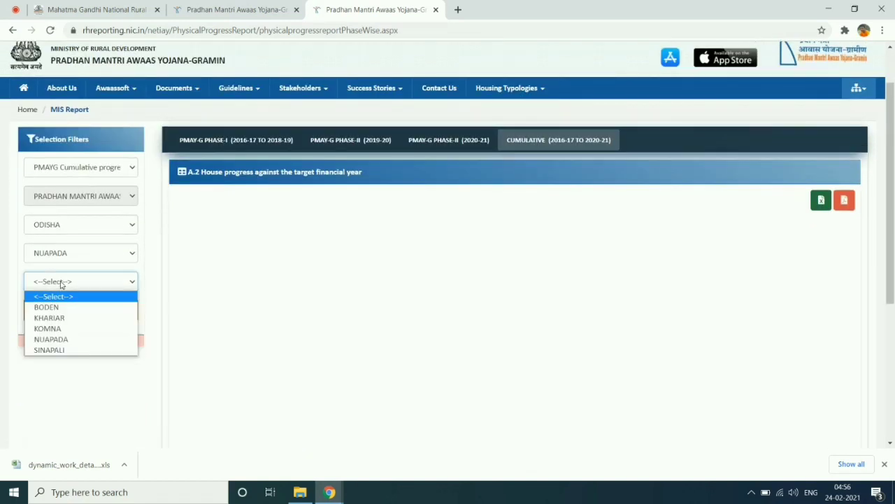
{"action": "left_click", "coordinate": [55, 350]}
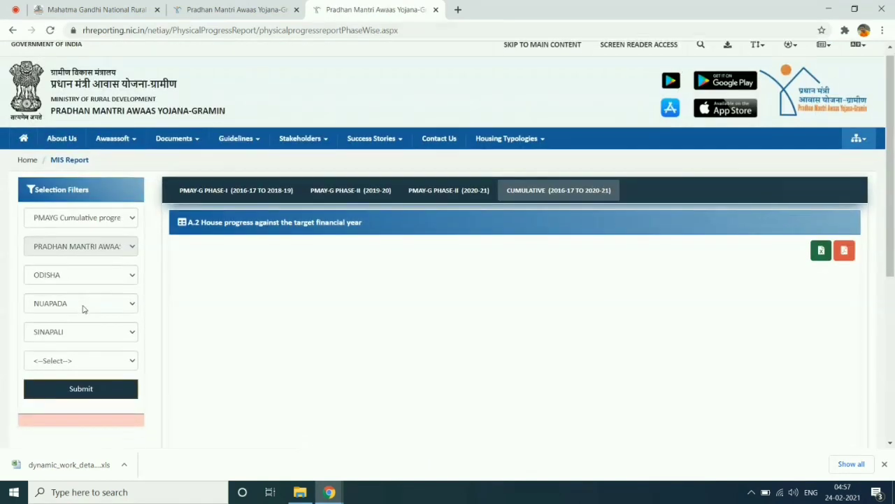
{"action": "scroll", "coordinate": [82, 301], "scroll_direction": "down", "scroll_amount": 2}
{"action": "left_click", "coordinate": [63, 252]}
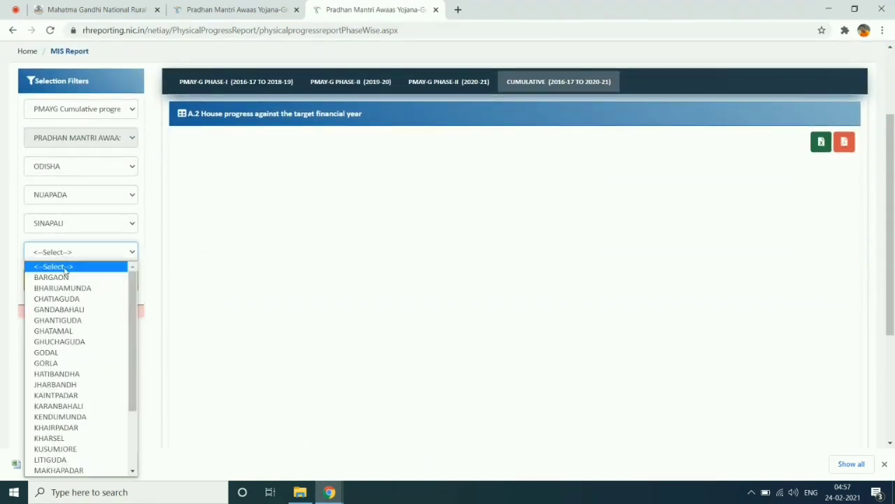
{"action": "scroll", "coordinate": [63, 335], "scroll_direction": "down", "scroll_amount": 2}
{"action": "scroll", "coordinate": [63, 294], "scroll_direction": "up", "scroll_amount": 2}
{"action": "left_click", "coordinate": [56, 277]}
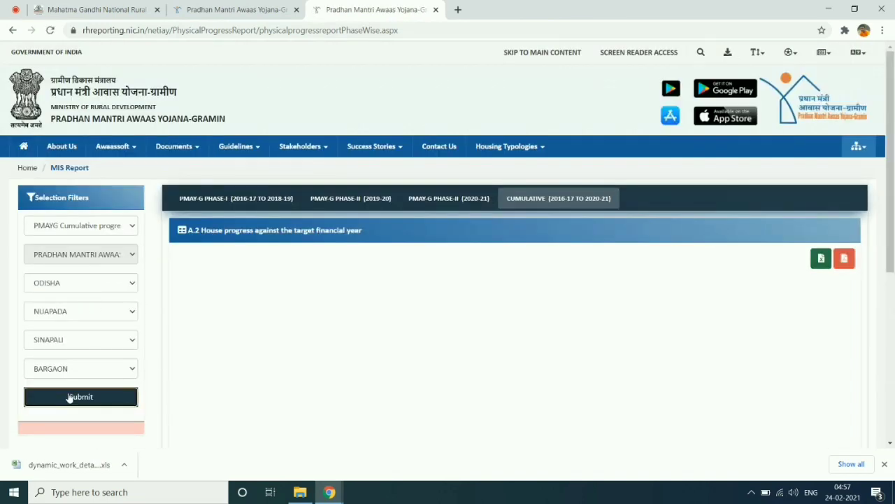
{"action": "left_click", "coordinate": [69, 397]}
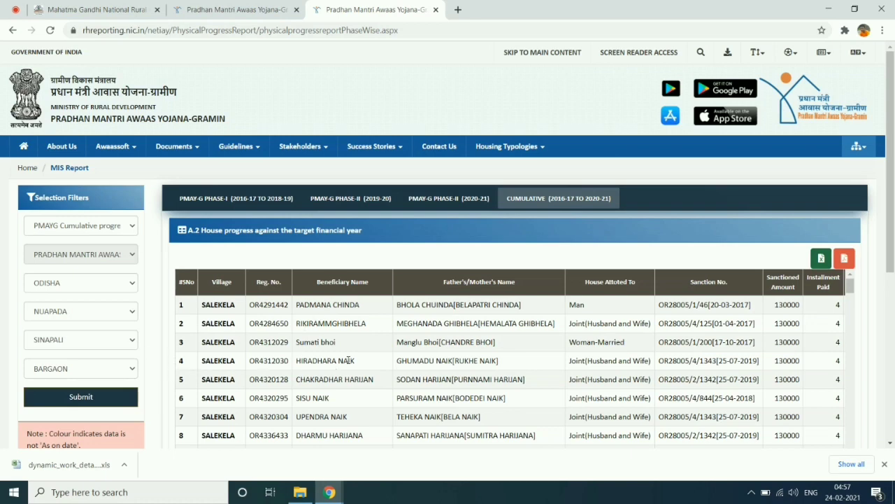
Download the beneficiary report in Excel format, saving it to the Desktop as "pmayg bargaon" of type Microsoft Excel 97-2003 Worksheet.
{"action": "scroll", "coordinate": [746, 342], "scroll_direction": "down", "scroll_amount": 1}
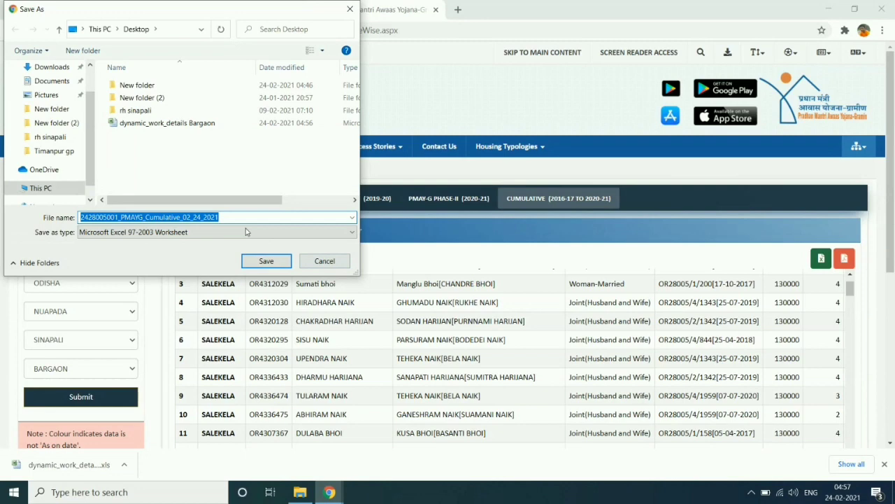
{"action": "left_click_drag", "start_coordinate": [231, 217], "coordinate": [83, 218]}
{"action": "type", "text": "Poma"}
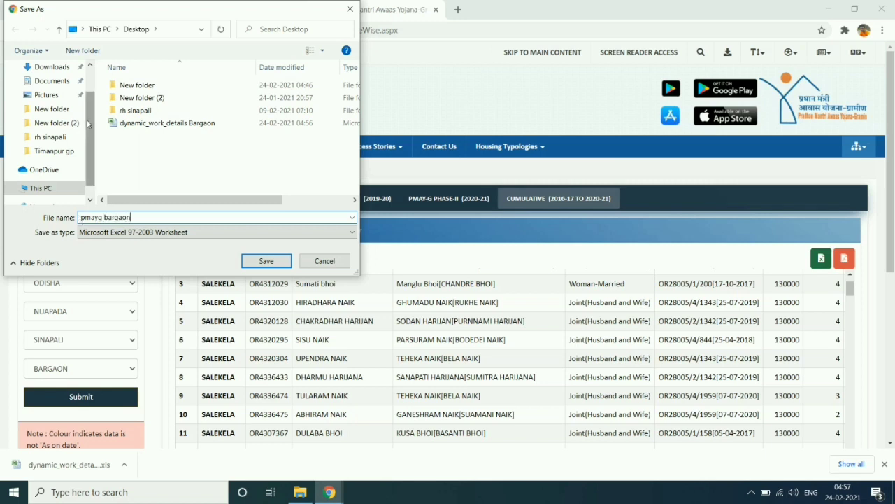
{"action": "scroll", "coordinate": [88, 124], "scroll_direction": "up", "scroll_amount": 1}
{"action": "left_click", "coordinate": [44, 90]}
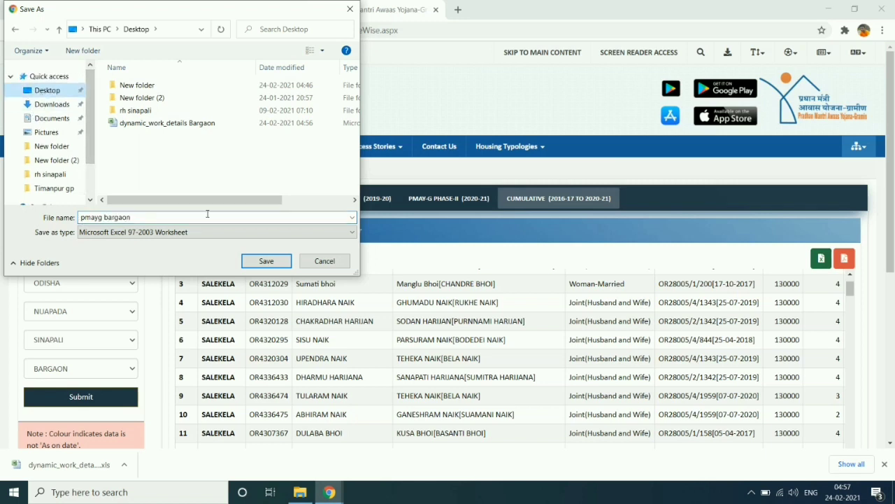
{"action": "left_click", "coordinate": [248, 234]}
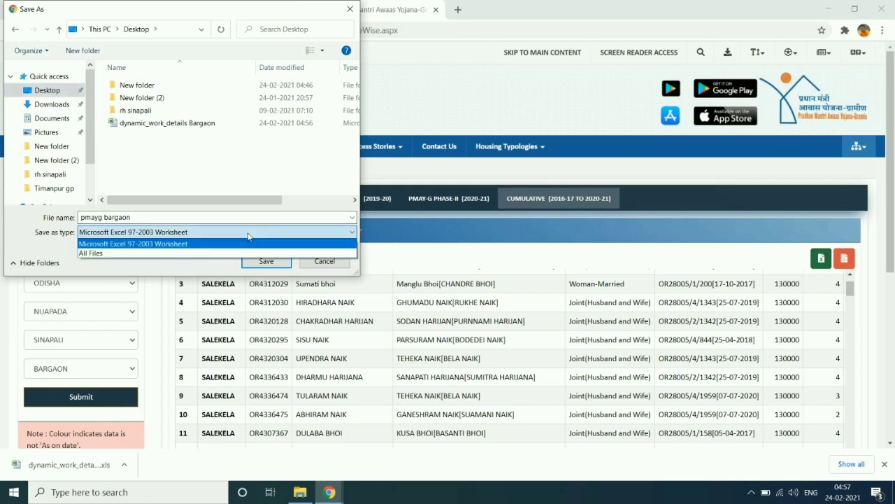
{"action": "left_click", "coordinate": [214, 244]}
{"action": "left_click", "coordinate": [264, 261]}
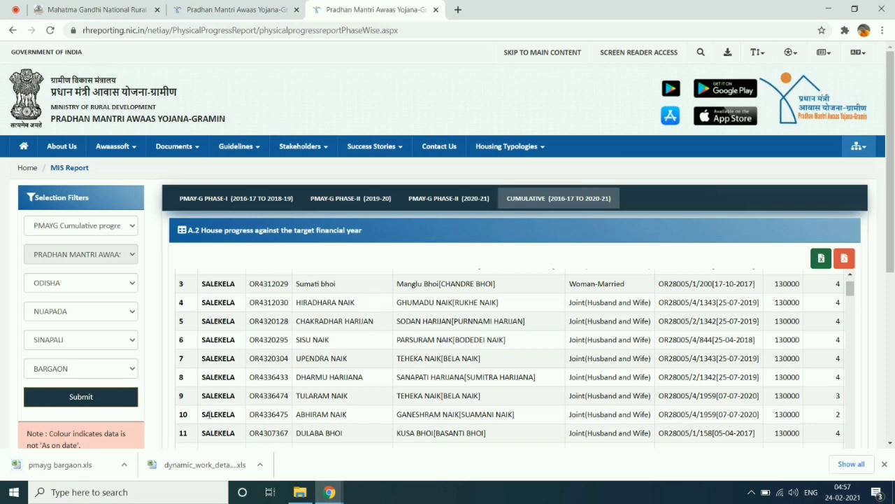
Open the downloaded "dynamic_work_details Bargaon" file in Excel, accepting the file format warning.
{"action": "left_click", "coordinate": [196, 467]}
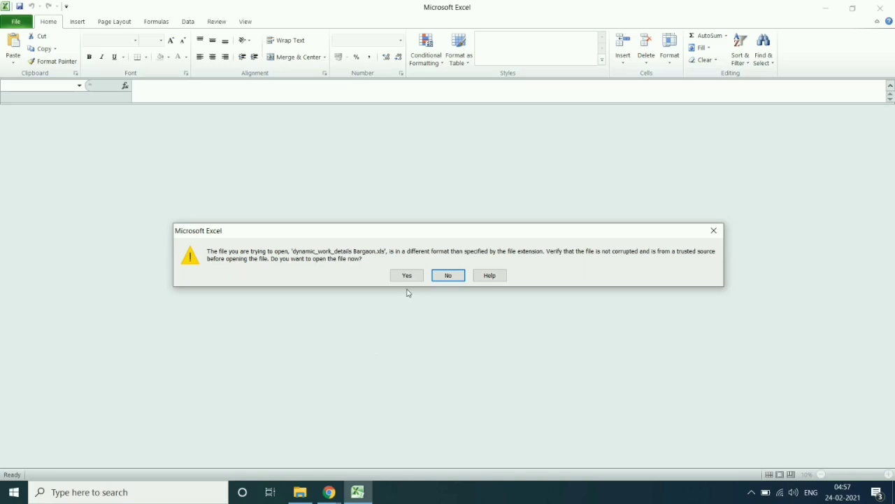
{"action": "left_click", "coordinate": [407, 277]}
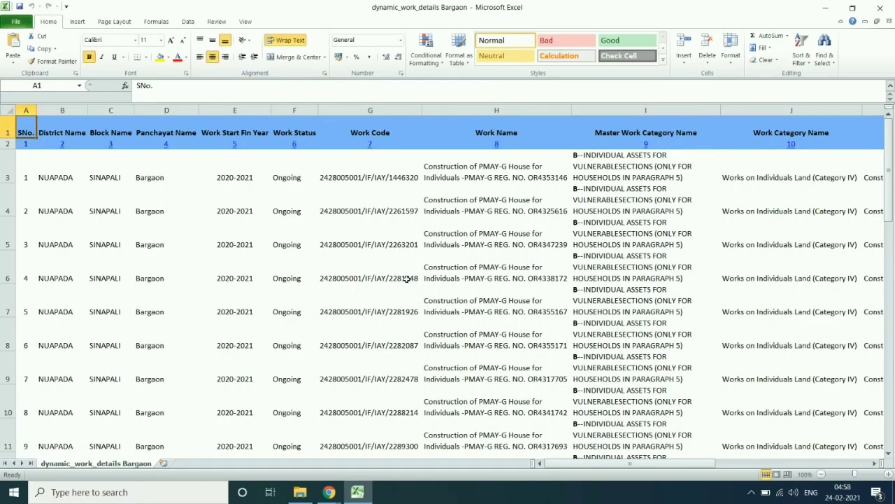
{"action": "left_click", "coordinate": [431, 279]}
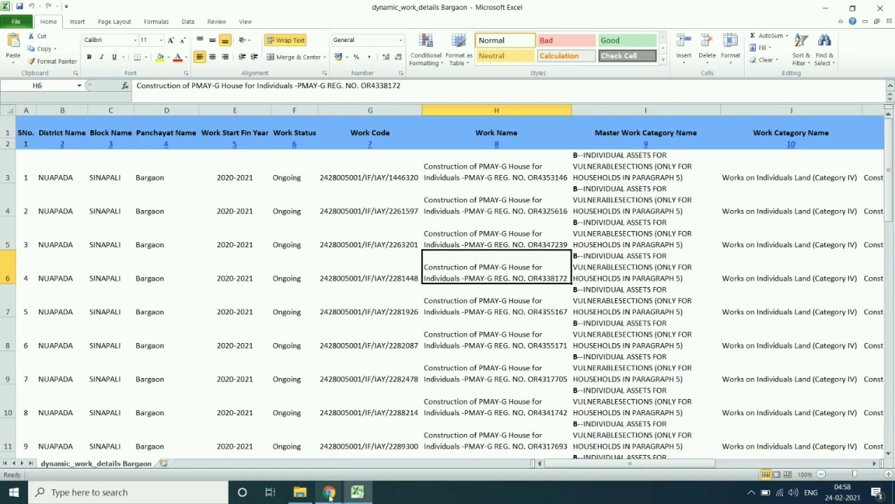
Return to Chrome and open the downloaded "pmayg bargaon" file in Excel, accepting the file format warning.
{"action": "mouse_move", "coordinate": [330, 494]}
{"action": "left_click", "coordinate": [282, 446]}
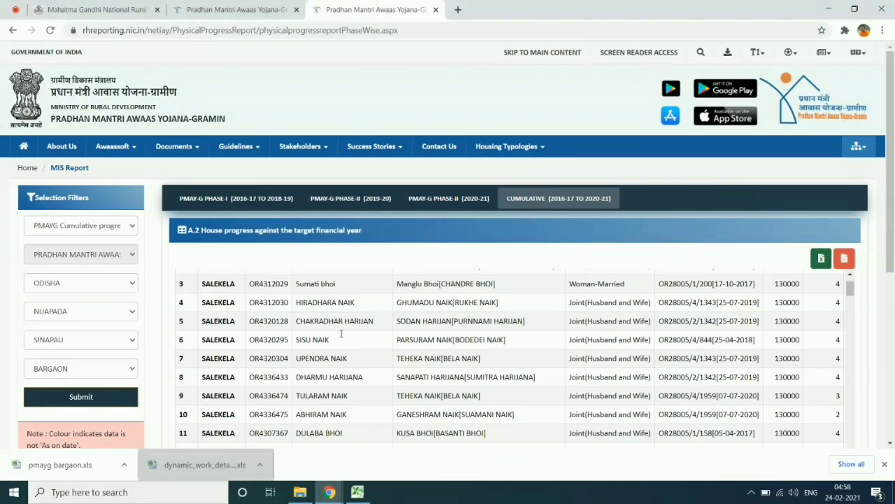
{"action": "left_click", "coordinate": [358, 492]}
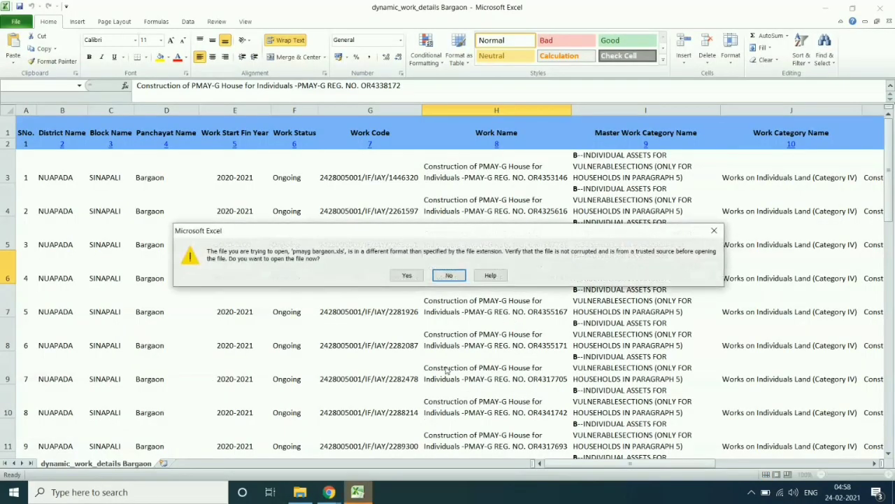
{"action": "left_click", "coordinate": [413, 277]}
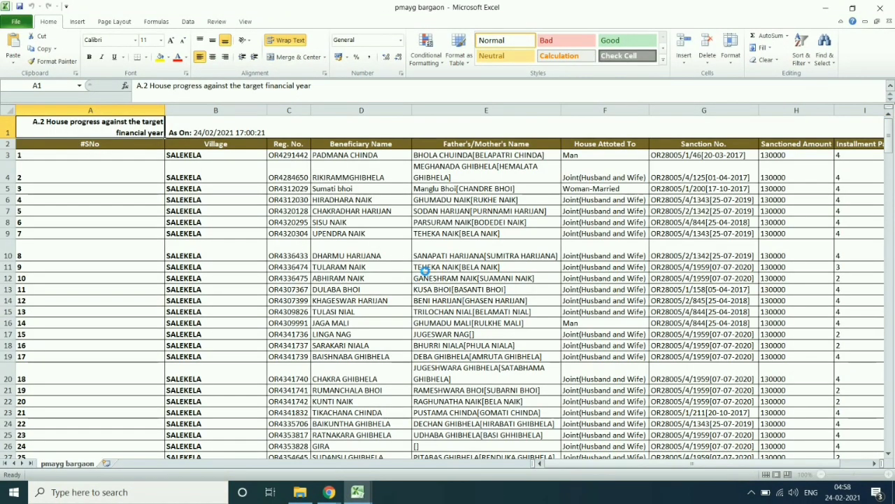
{"action": "left_click", "coordinate": [435, 254]}
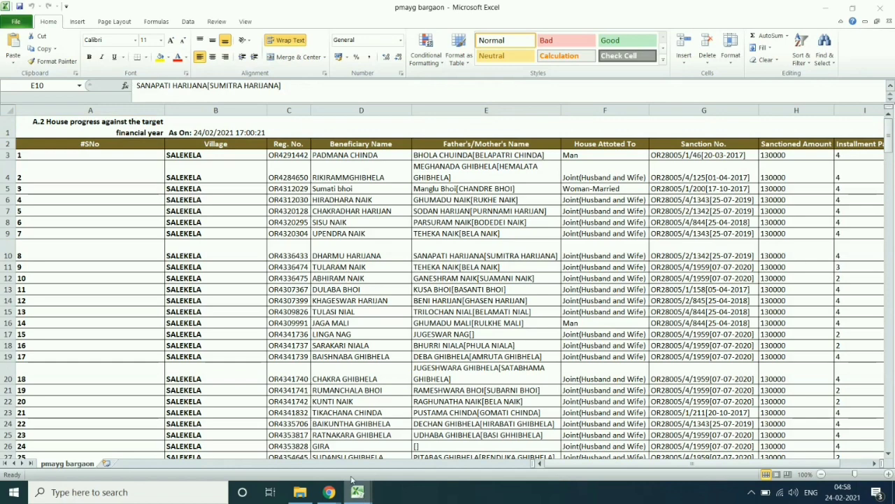
Switch to the "dynamic_work_details Bargaon" workbook and delete the District Name and Block Name columns.
{"action": "left_click", "coordinate": [287, 441]}
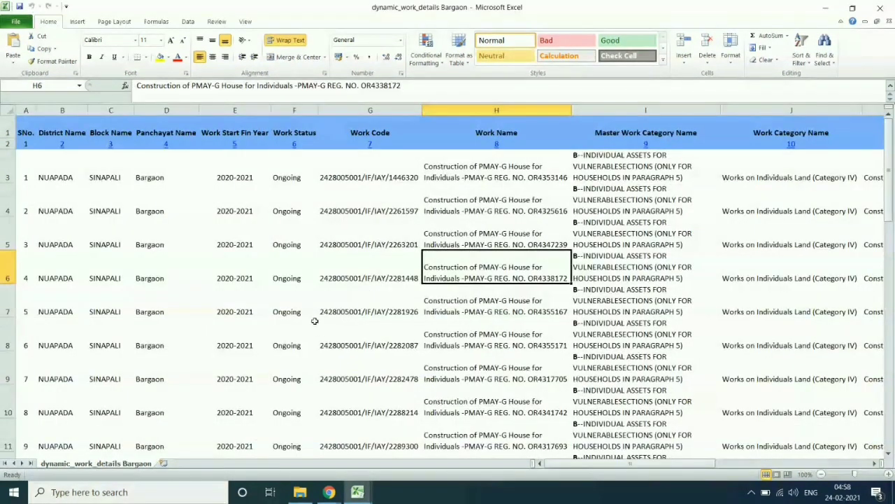
{"action": "left_click", "coordinate": [273, 258]}
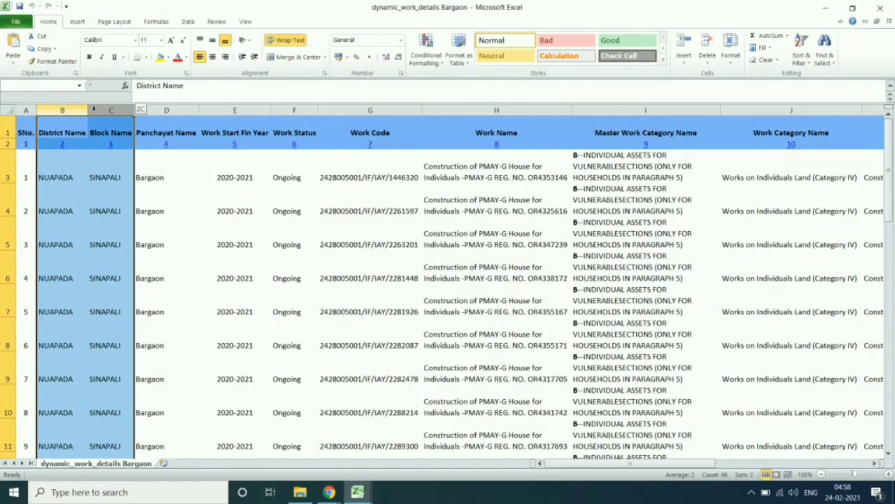
{"action": "left_click_drag", "start_coordinate": [54, 110], "coordinate": [97, 110]}
{"action": "right_click", "coordinate": [107, 118]}
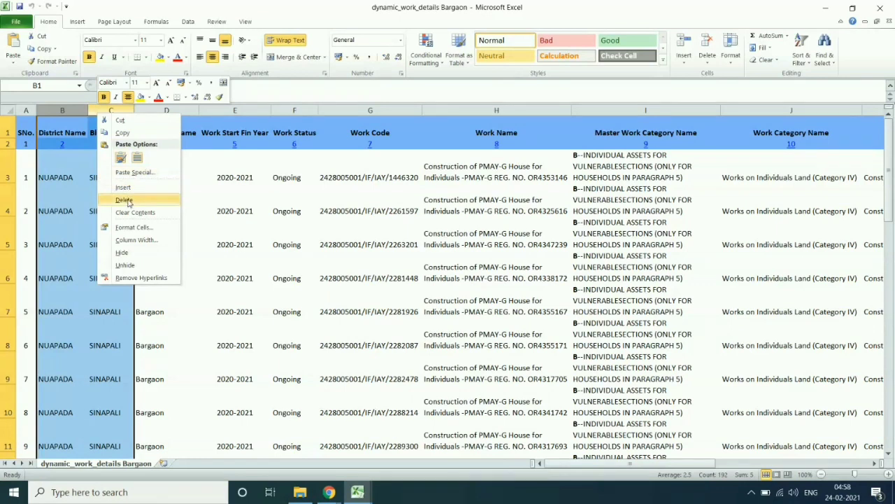
{"action": "left_click", "coordinate": [123, 200]}
{"action": "left_click", "coordinate": [266, 236]}
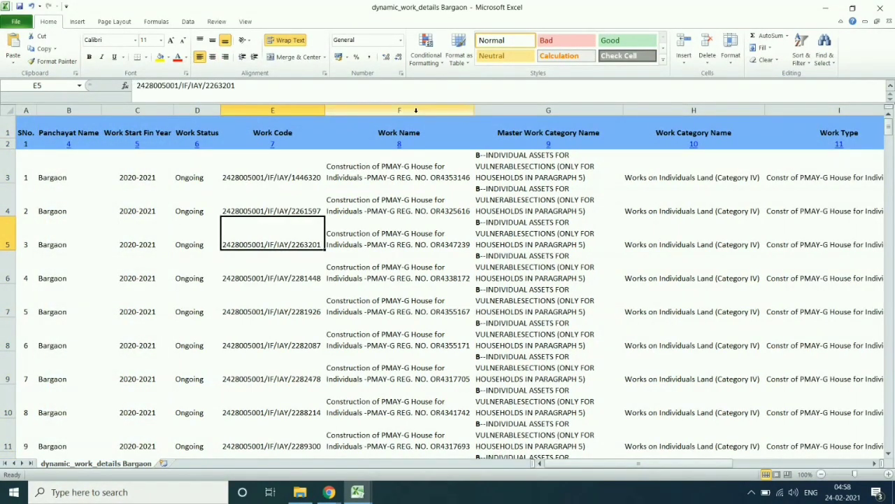
Delete the Work Category Name and Master Work Category Name columns.
{"action": "left_click", "coordinate": [694, 111]}
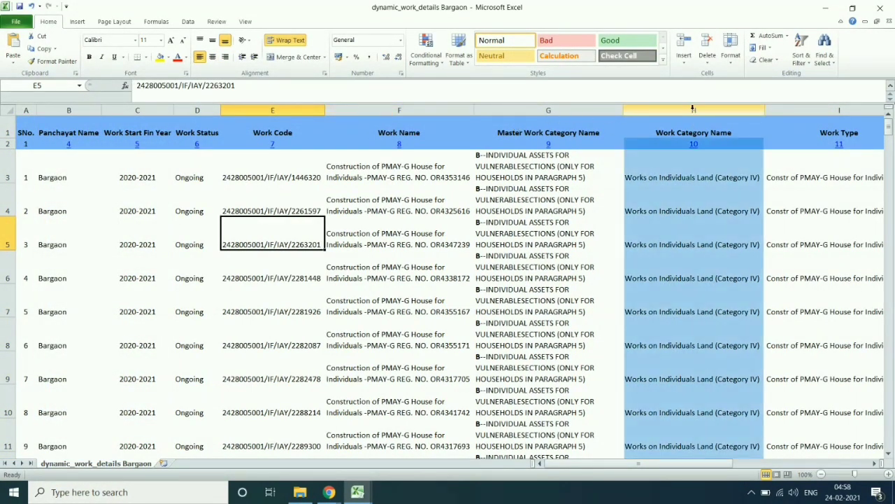
{"action": "key", "text": "ctrl+minus"}
{"action": "right_click", "coordinate": [580, 109]}
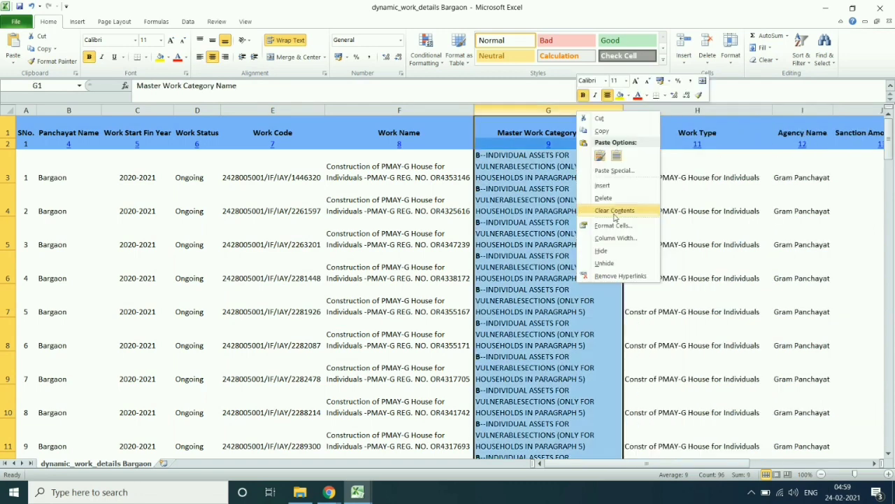
{"action": "left_click", "coordinate": [609, 197]}
{"action": "left_click", "coordinate": [715, 207]}
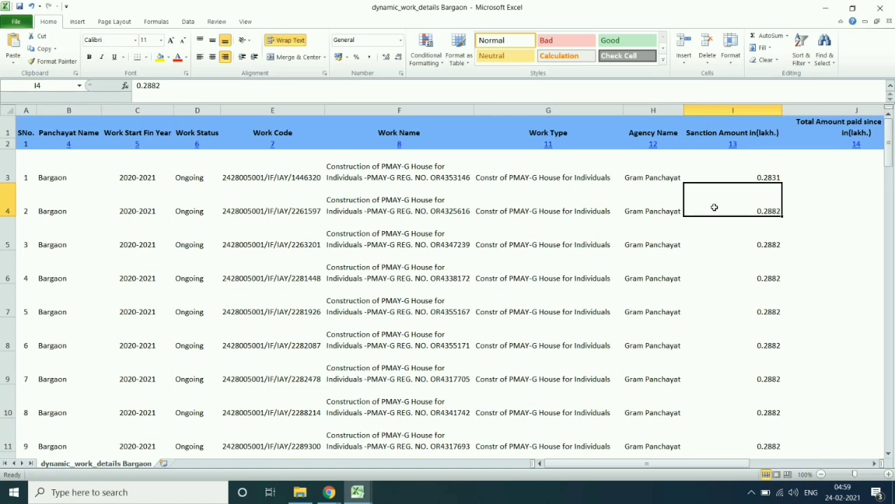
Delete the Agency Name column and narrow the "Total Amount paid since inception in(lakh.)" column.
{"action": "right_click", "coordinate": [654, 110]}
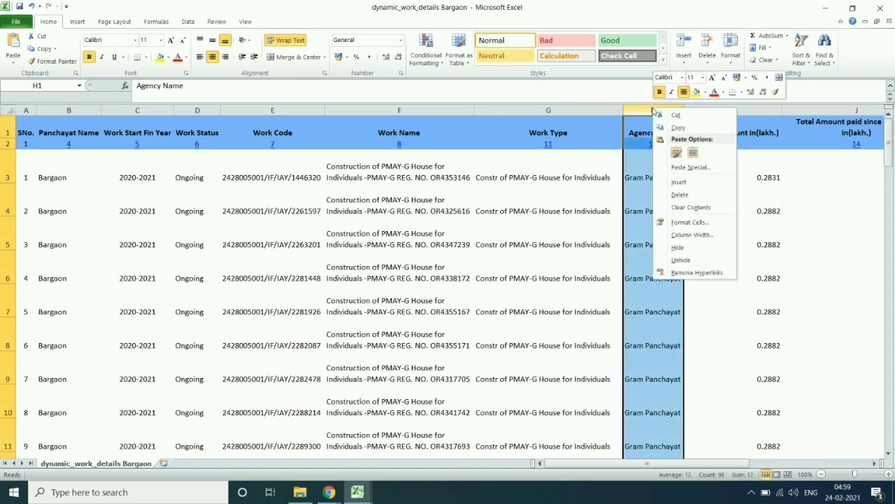
{"action": "left_click", "coordinate": [682, 194]}
{"action": "left_click", "coordinate": [789, 211]}
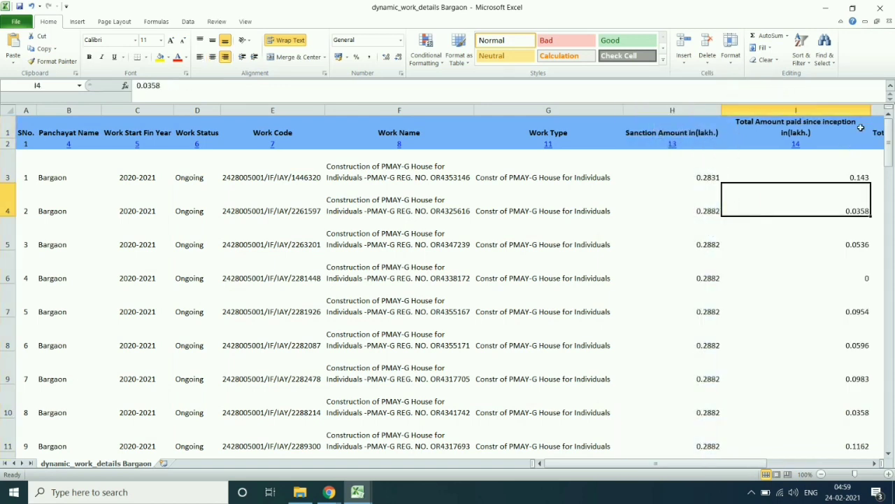
{"action": "left_click_drag", "start_coordinate": [870, 111], "coordinate": [825, 111]}
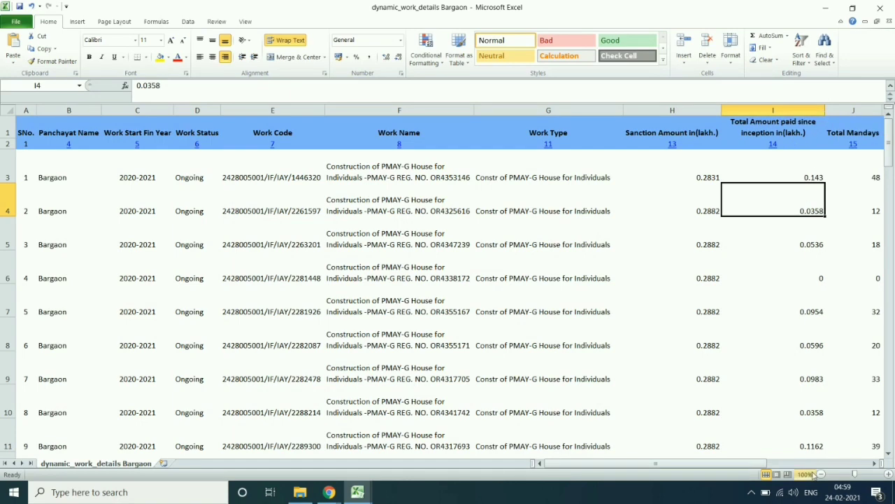
Delete the No. Of Units, Is Secure, Is Convergence and Work Started Date columns.
{"action": "left_click_drag", "start_coordinate": [748, 464], "coordinate": [822, 464]}
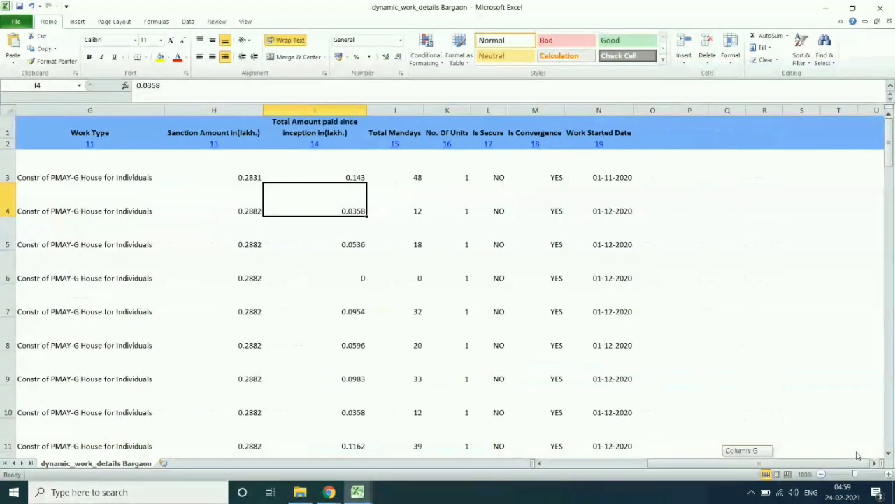
{"action": "left_click_drag", "start_coordinate": [463, 112], "coordinate": [595, 111]}
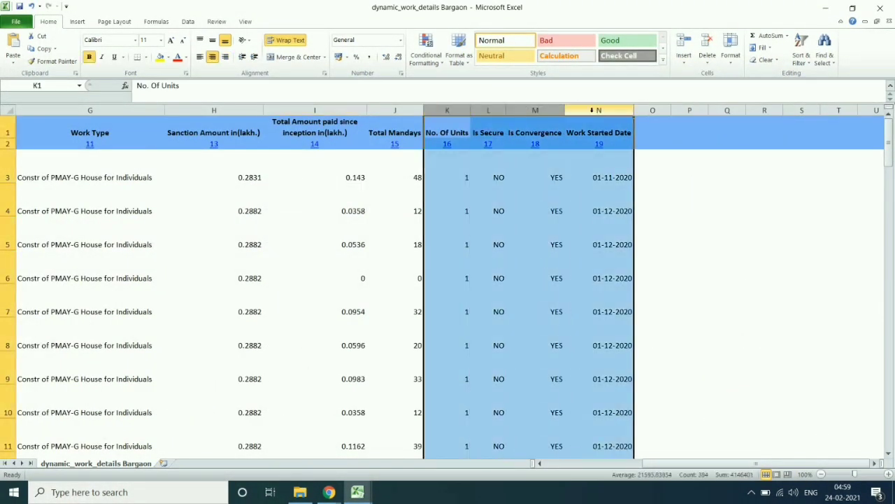
{"action": "right_click", "coordinate": [595, 111]}
{"action": "left_click", "coordinate": [616, 200]}
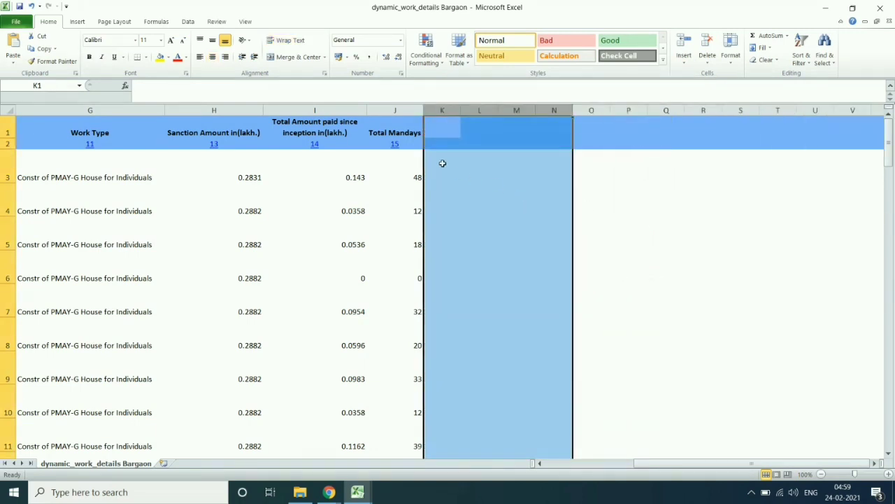
{"action": "left_click", "coordinate": [442, 163]}
{"action": "left_click", "coordinate": [440, 126]}
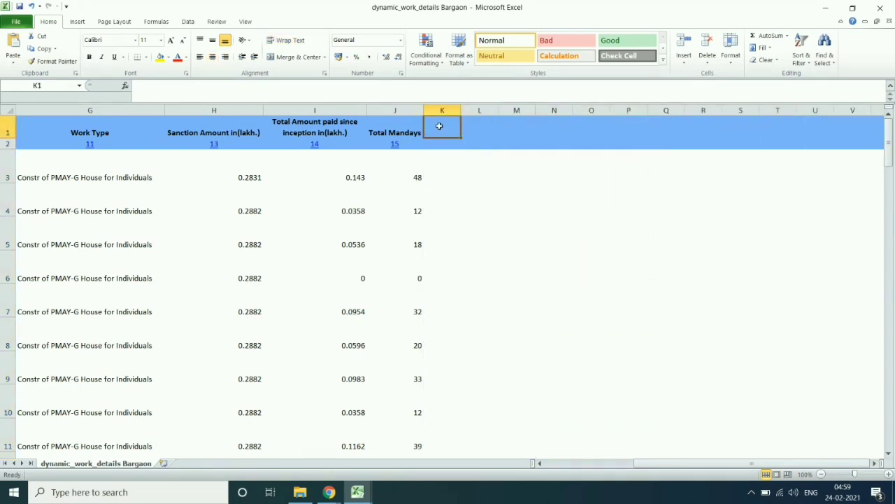
Insert a blank column after Sanction Amount and fill it down from row 3 with the formula =H3*100000.
{"action": "left_click", "coordinate": [322, 111]}
{"action": "right_click", "coordinate": [324, 109]}
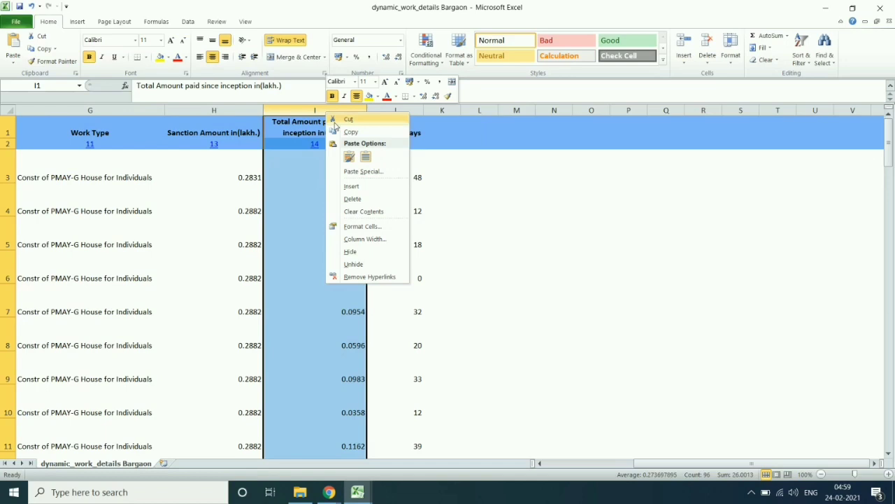
{"action": "left_click", "coordinate": [357, 186]}
{"action": "left_click", "coordinate": [295, 175]}
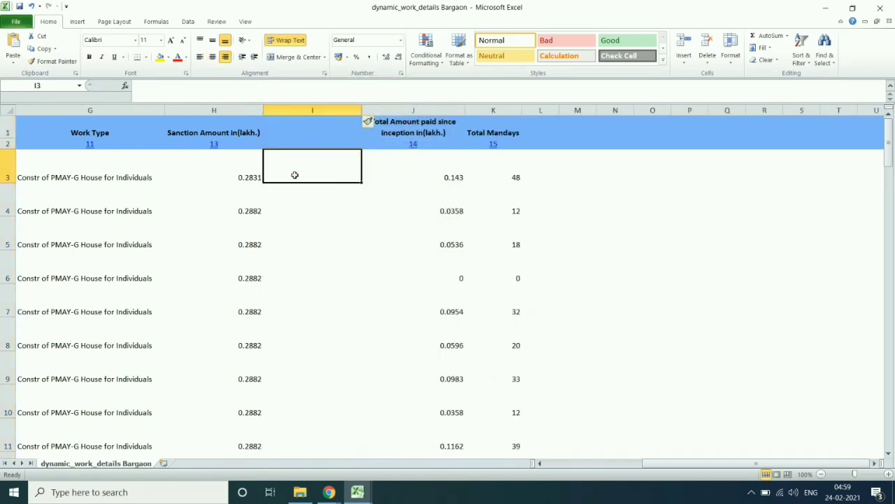
{"action": "type", "text": "="}
{"action": "left_click", "coordinate": [250, 172]}
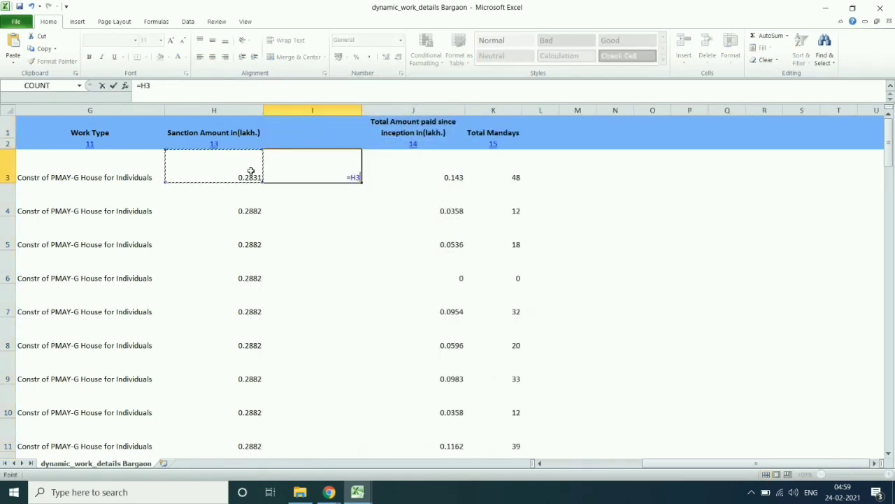
{"action": "type", "text": "*100000"}
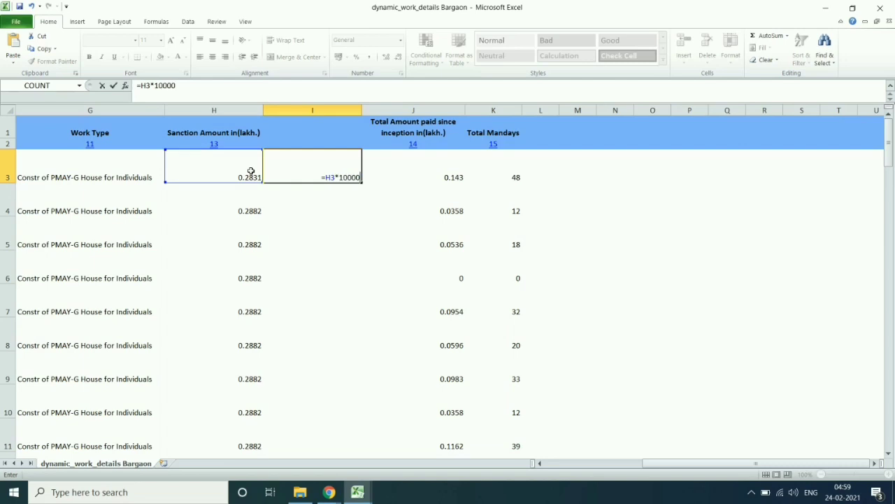
{"action": "key", "text": "Return"}
{"action": "left_click", "coordinate": [305, 175]}
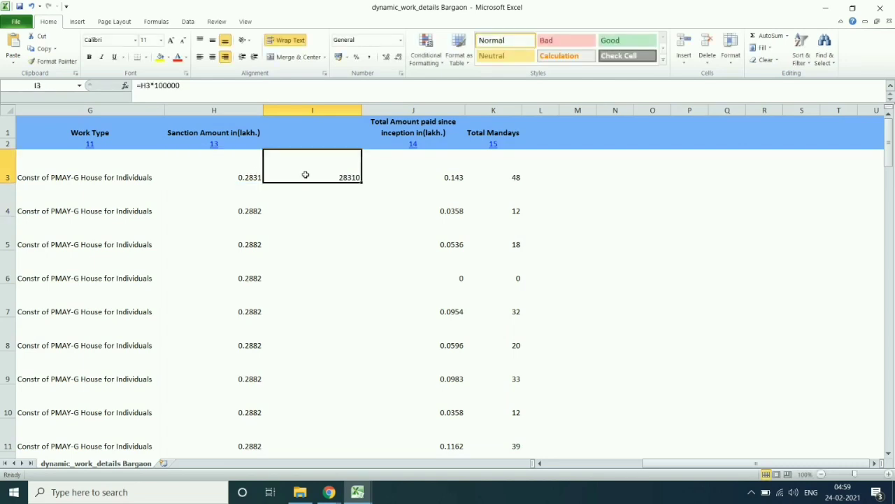
{"action": "double_click", "coordinate": [362, 183]}
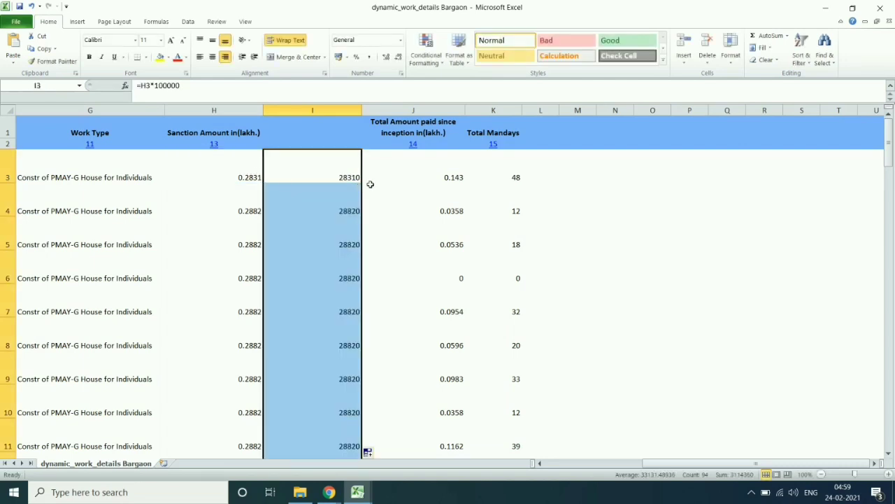
Replace the formulas in the new sanction amount column with their plain values.
{"action": "right_click", "coordinate": [339, 168]}
{"action": "left_click", "coordinate": [359, 186]}
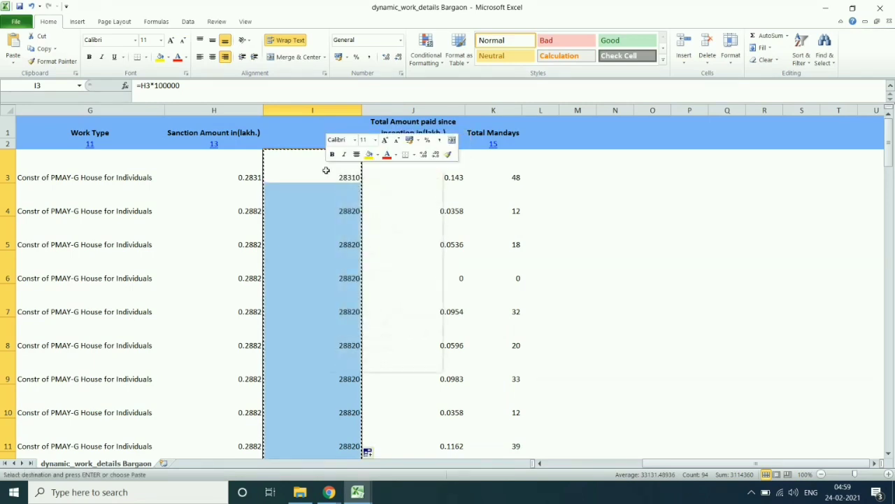
{"action": "right_click", "coordinate": [326, 170]}
{"action": "mouse_move", "coordinate": [358, 230]}
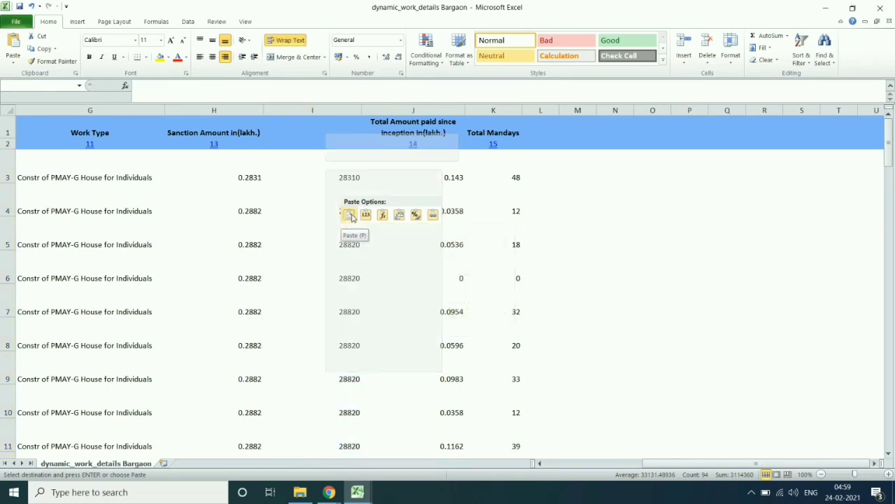
{"action": "left_click", "coordinate": [365, 214]}
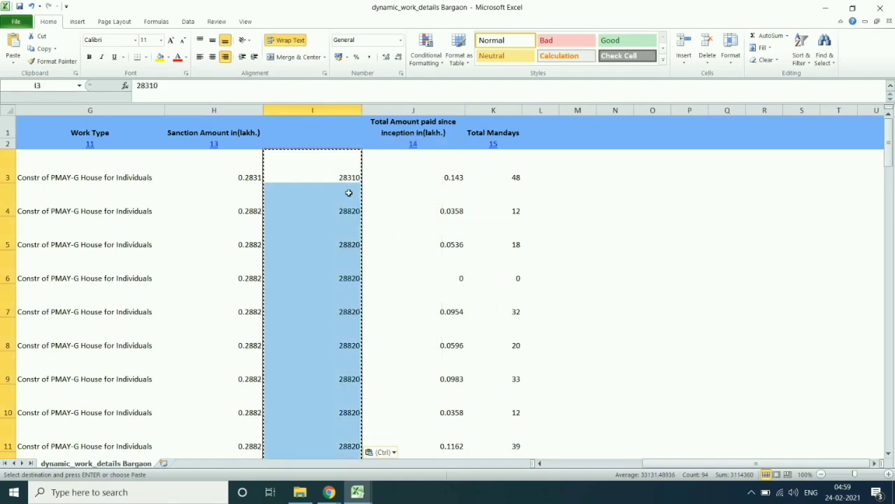
Copy the two Sanction Amount header cells onto the converted column and delete the original lakh column.
{"action": "left_click_drag", "start_coordinate": [228, 126], "coordinate": [230, 140]}
{"action": "key", "text": "ctrl+c"}
{"action": "left_click", "coordinate": [305, 125]}
{"action": "key", "text": "ctrl+v"}
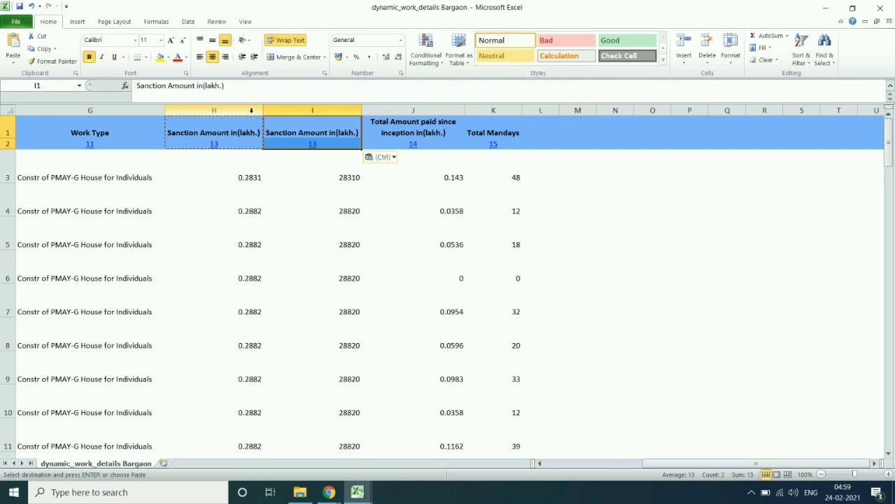
{"action": "left_click", "coordinate": [241, 111]}
{"action": "right_click", "coordinate": [245, 112]}
{"action": "left_click", "coordinate": [270, 199]}
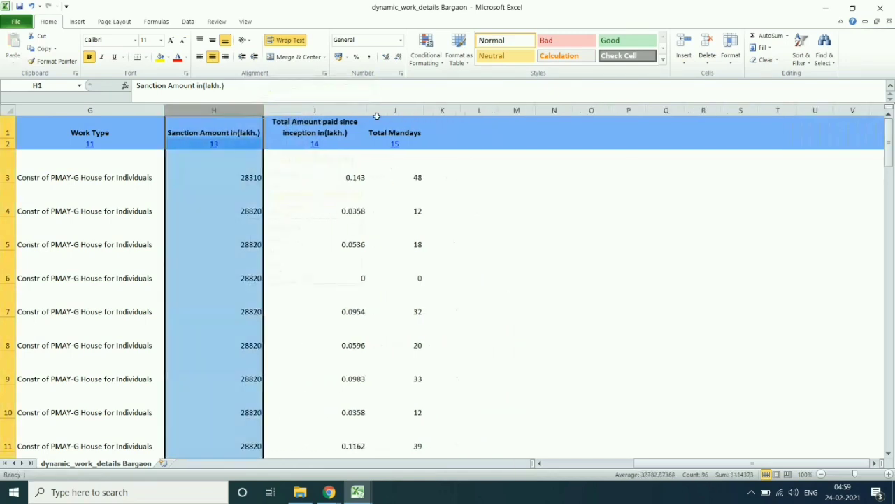
Insert a blank column before Total Mandays and fill it down from row 3 with the formula =I3*100000.
{"action": "left_click", "coordinate": [382, 112]}
{"action": "right_click", "coordinate": [384, 113]}
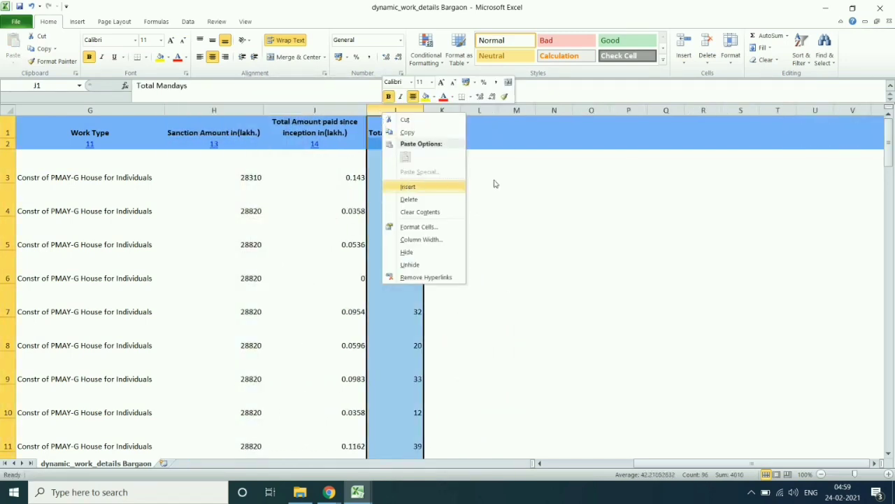
{"action": "key", "text": "Escape"}
{"action": "right_click", "coordinate": [395, 112]}
{"action": "left_click", "coordinate": [413, 186]}
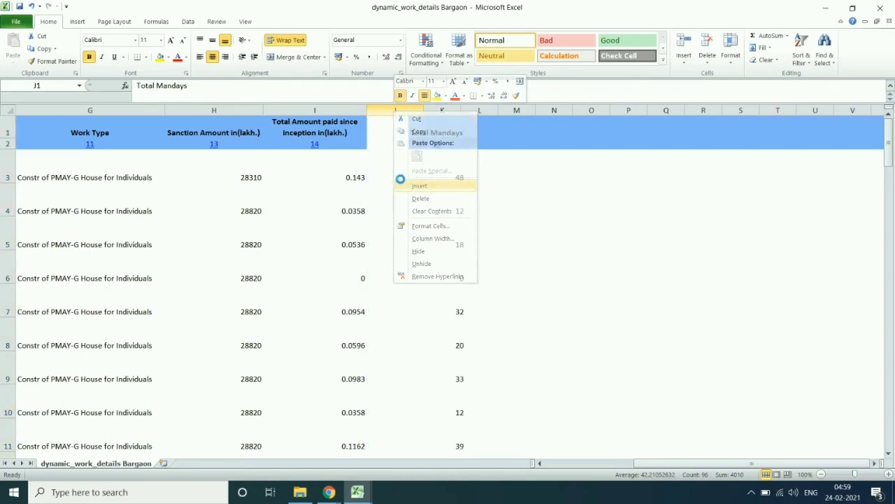
{"action": "left_click", "coordinate": [383, 170]}
{"action": "type", "text": "="}
{"action": "left_click", "coordinate": [342, 173]}
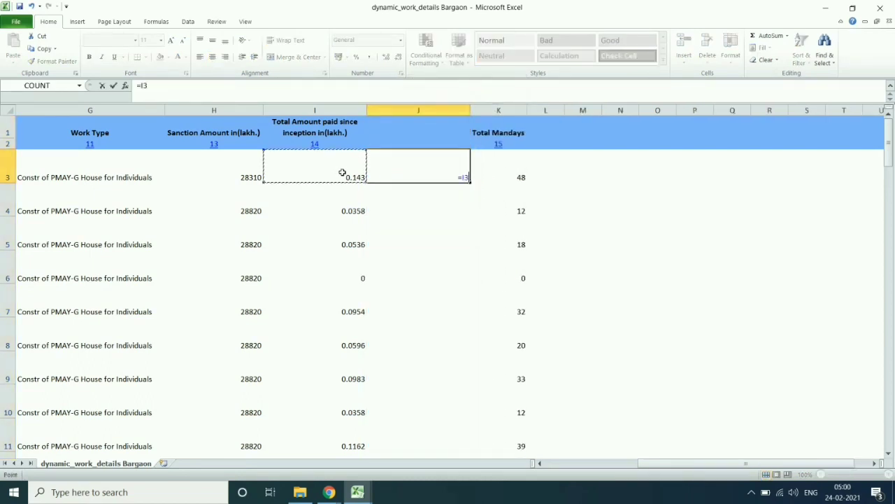
{"action": "type", "text": "*100000"}
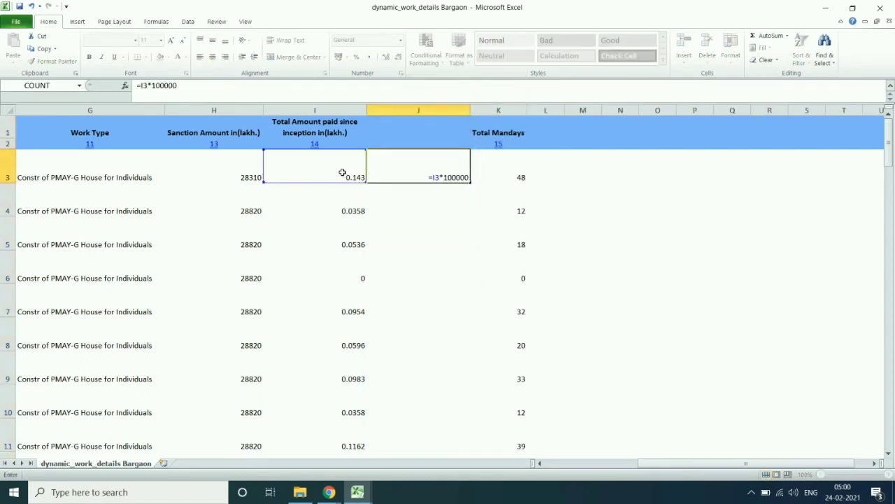
{"action": "key", "text": "Return"}
{"action": "left_click", "coordinate": [430, 166]}
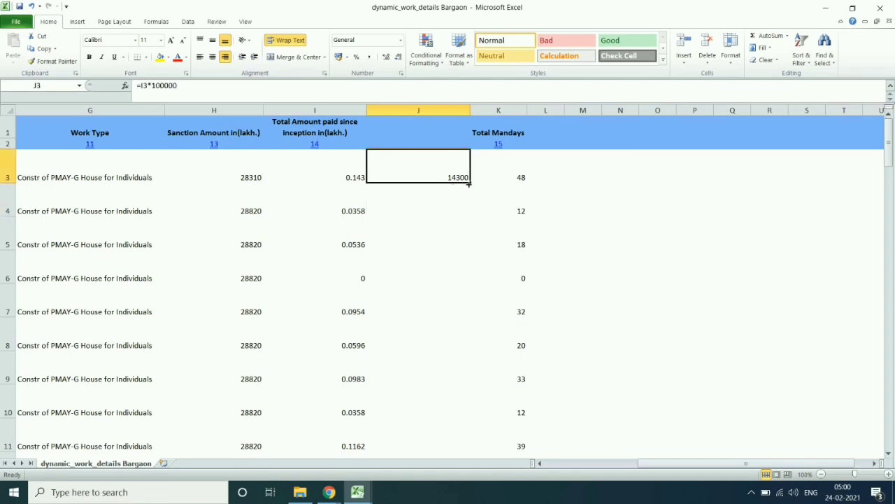
{"action": "double_click", "coordinate": [468, 183]}
Replace the formulas in the new paid amount column with their plain values.
{"action": "right_click", "coordinate": [438, 165]}
{"action": "left_click", "coordinate": [462, 183]}
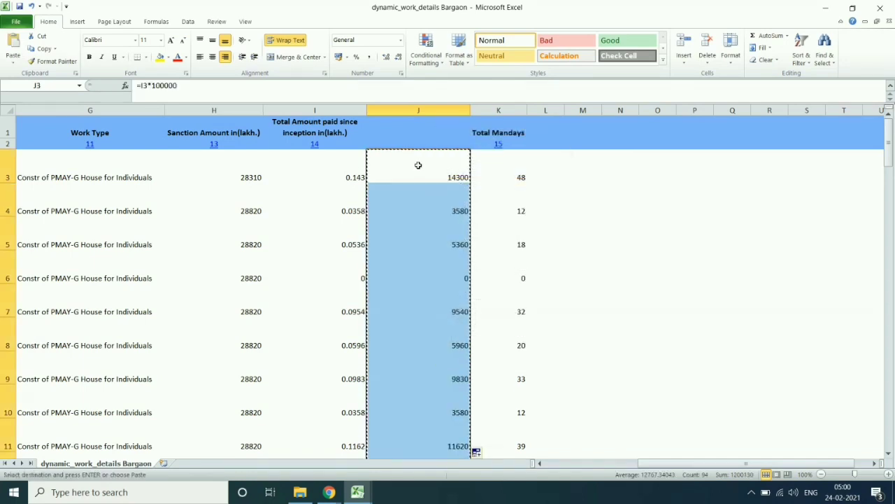
{"action": "right_click", "coordinate": [418, 165]}
{"action": "left_click", "coordinate": [459, 208]}
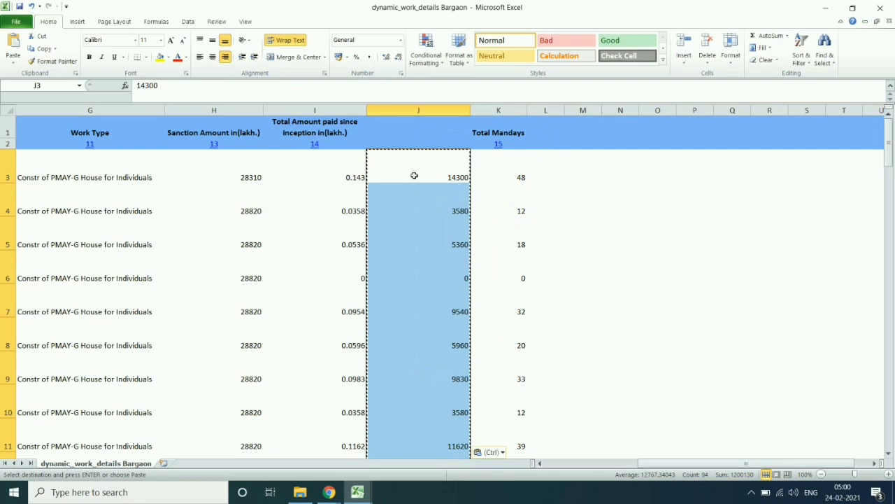
Copy the Total Amount paid header cells onto the converted column and delete the original lakh column.
{"action": "left_click", "coordinate": [323, 123]}
{"action": "key", "text": "ctrl+c"}
{"action": "left_click", "coordinate": [408, 123]}
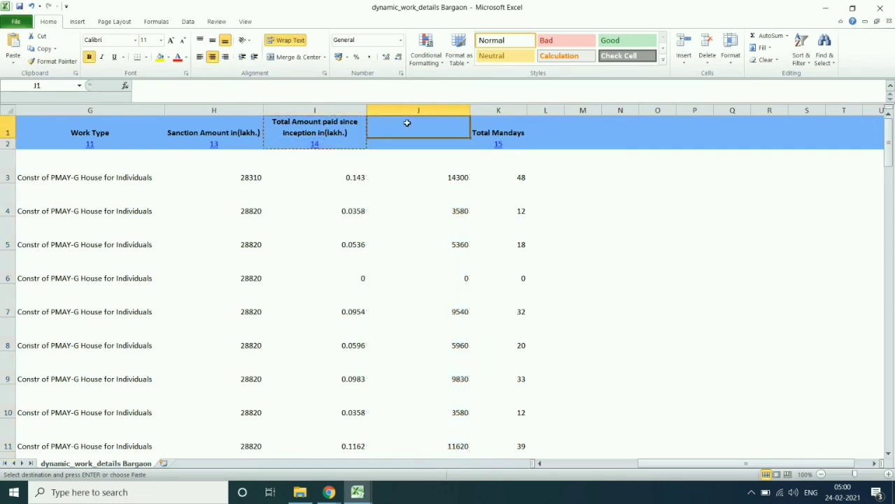
{"action": "key", "text": "ctrl+v"}
{"action": "left_click", "coordinate": [334, 111]}
{"action": "right_click", "coordinate": [336, 111]}
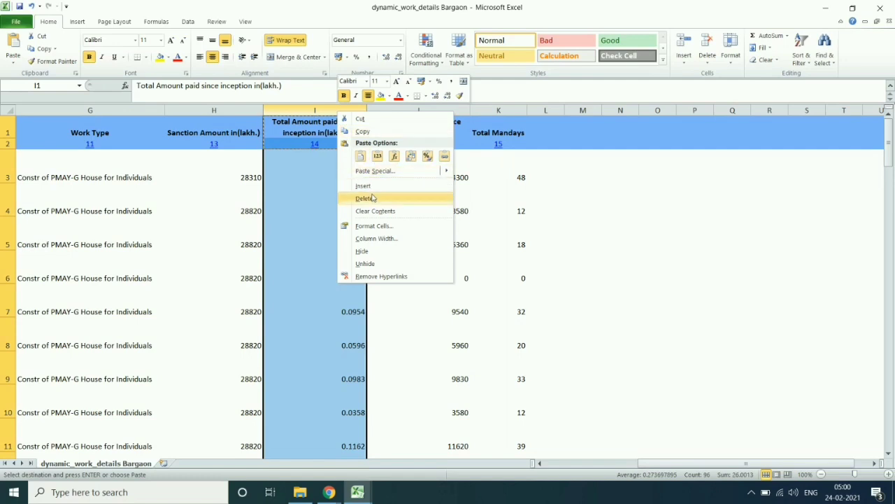
{"action": "left_click", "coordinate": [365, 198]}
Delete row 2, which holds the hyperlinked column numbers.
{"action": "left_click", "coordinate": [241, 144]}
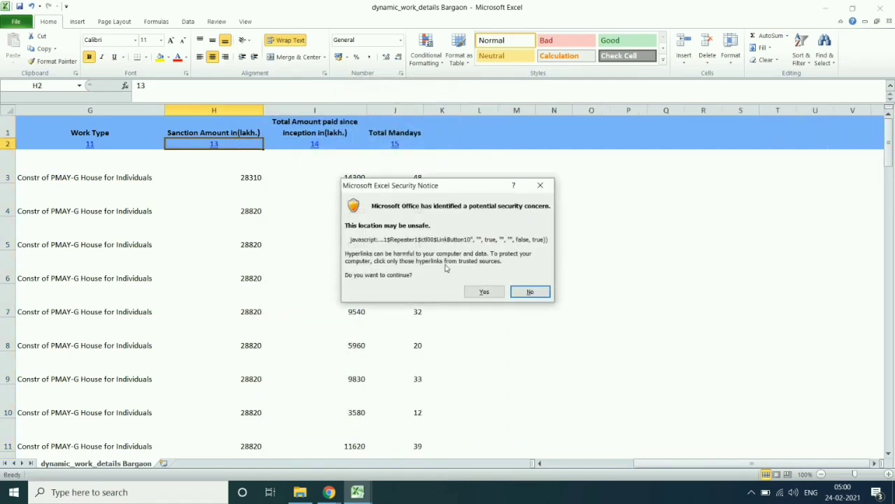
{"action": "key", "text": "Escape"}
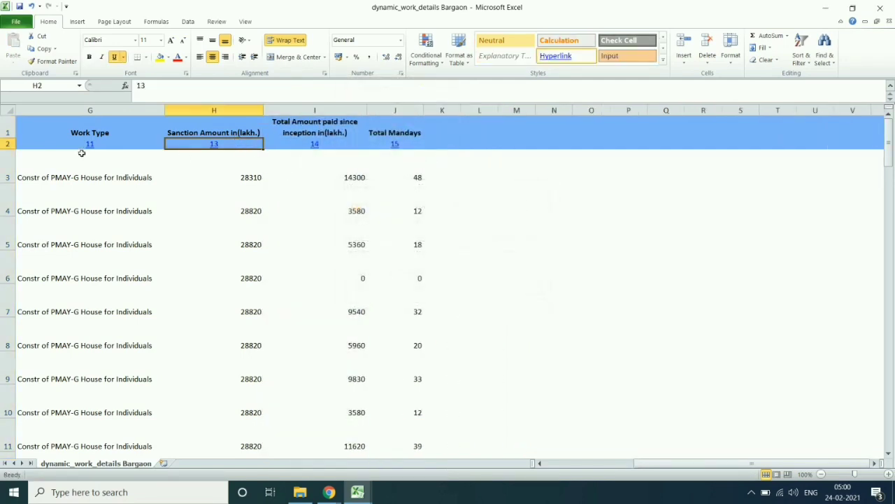
{"action": "left_click", "coordinate": [10, 142]}
{"action": "right_click", "coordinate": [10, 143]}
{"action": "left_click", "coordinate": [35, 229]}
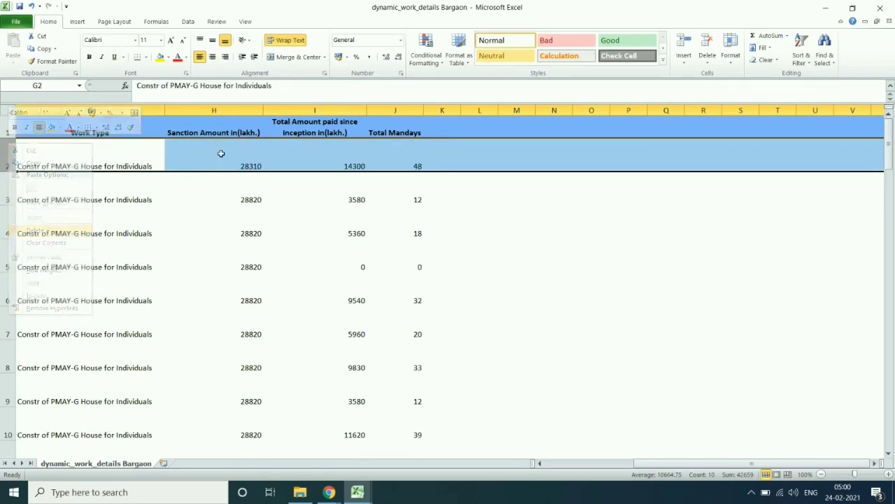
Shorten the two amount headers to "Sanction Amount" and "Total Amount paid".
{"action": "double_click", "coordinate": [233, 133]}
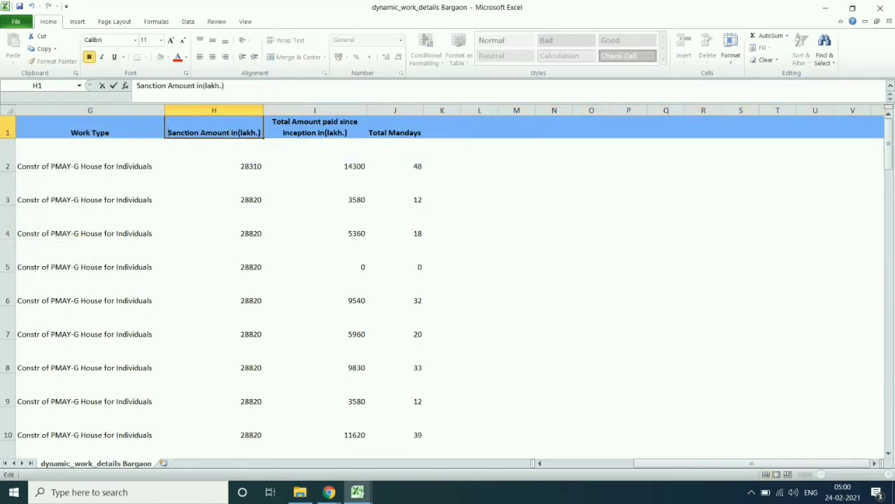
{"action": "left_click_drag", "start_coordinate": [222, 133], "coordinate": [265, 135]}
{"action": "type", "text": "9"}
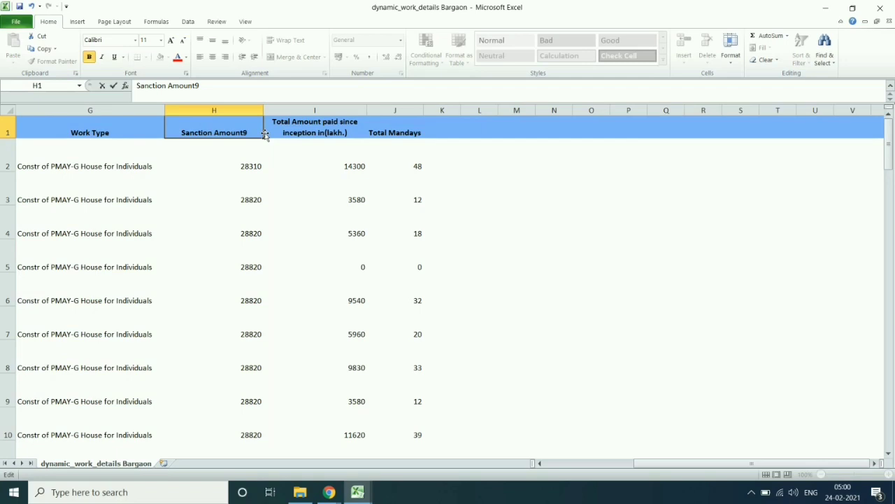
{"action": "key", "text": "BackSpace"}
{"action": "double_click", "coordinate": [297, 132]}
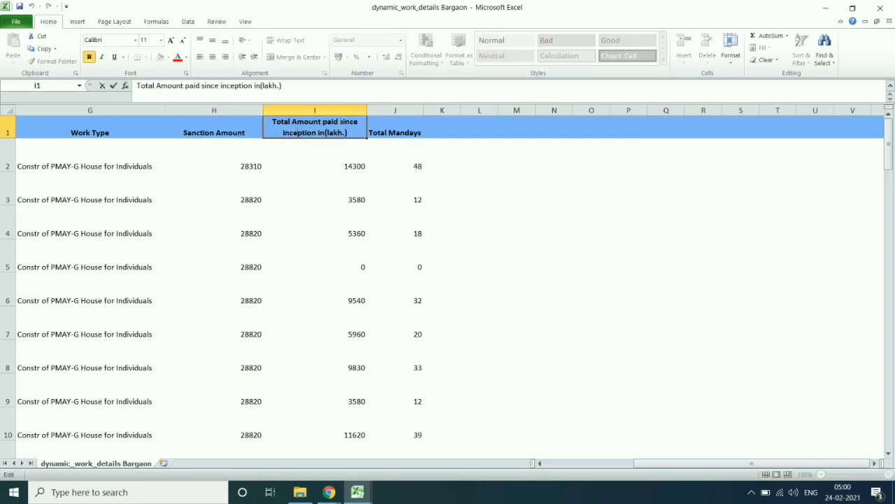
{"action": "left_click_drag", "start_coordinate": [340, 122], "coordinate": [350, 133]}
{"action": "key", "text": "BackSpace"}
{"action": "left_click", "coordinate": [480, 179]}
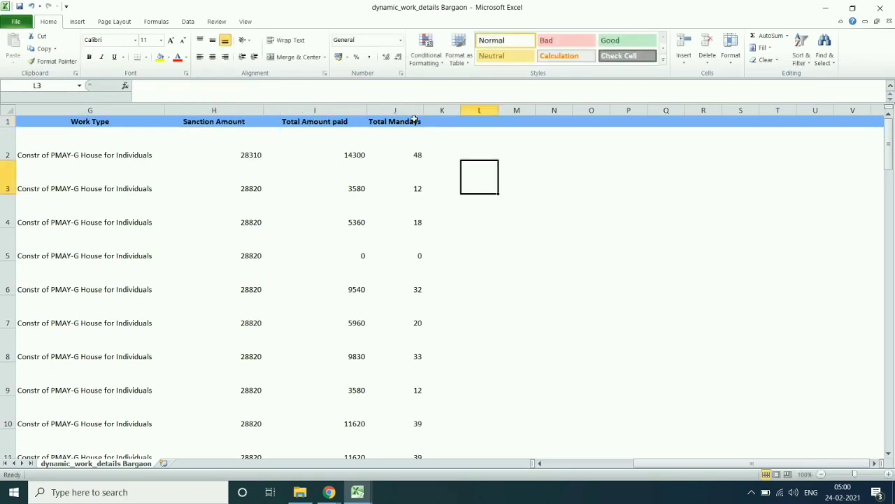
Narrow columns H to J to the width of Total Mandays and make row 1 tall enough for two-line headers.
{"action": "left_click_drag", "start_coordinate": [414, 110], "coordinate": [226, 114]}
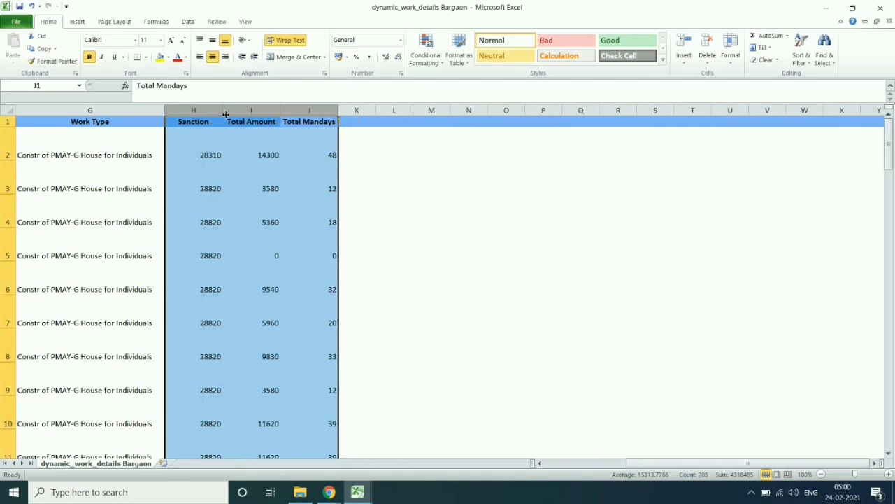
{"action": "left_click_drag", "start_coordinate": [4, 129], "coordinate": [6, 151]}
{"action": "left_click", "coordinate": [521, 272]}
Turn on filtering for the header row of the works table.
{"action": "left_click", "coordinate": [138, 130]}
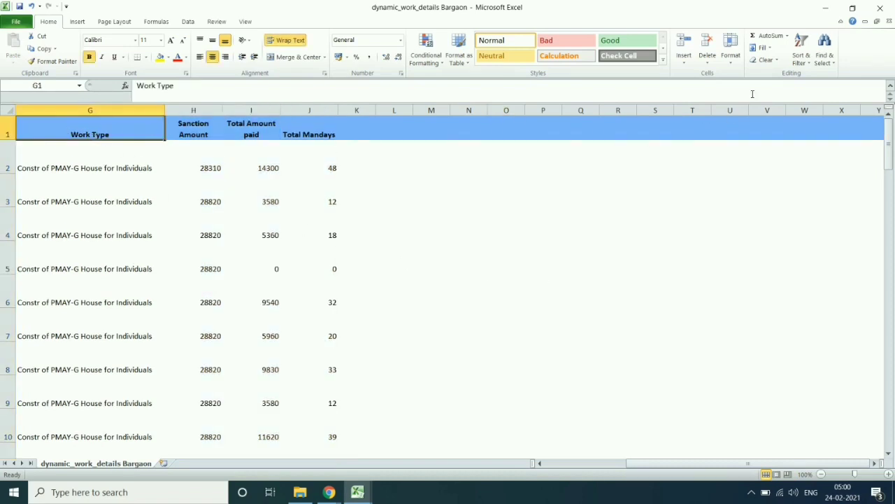
{"action": "left_click", "coordinate": [800, 59]}
{"action": "left_click", "coordinate": [811, 115]}
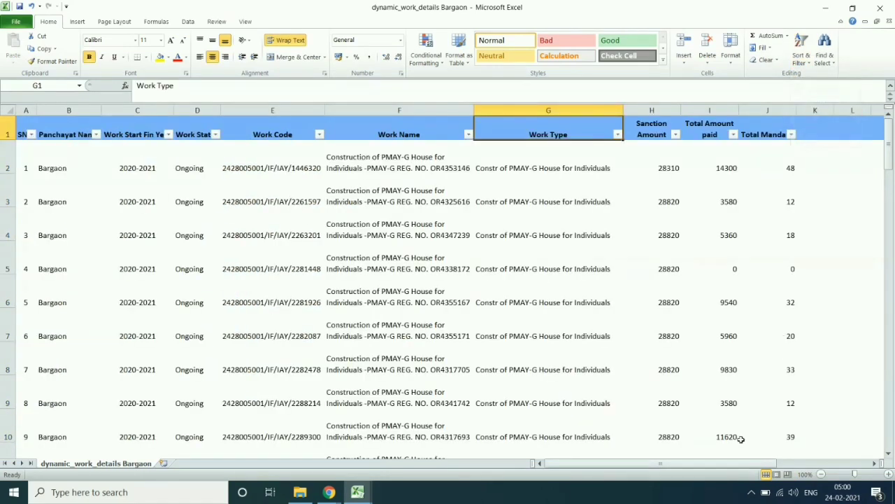
Filter Work Type to show only "Constr of PMAY-G House for Individuals".
{"action": "left_click", "coordinate": [618, 134]}
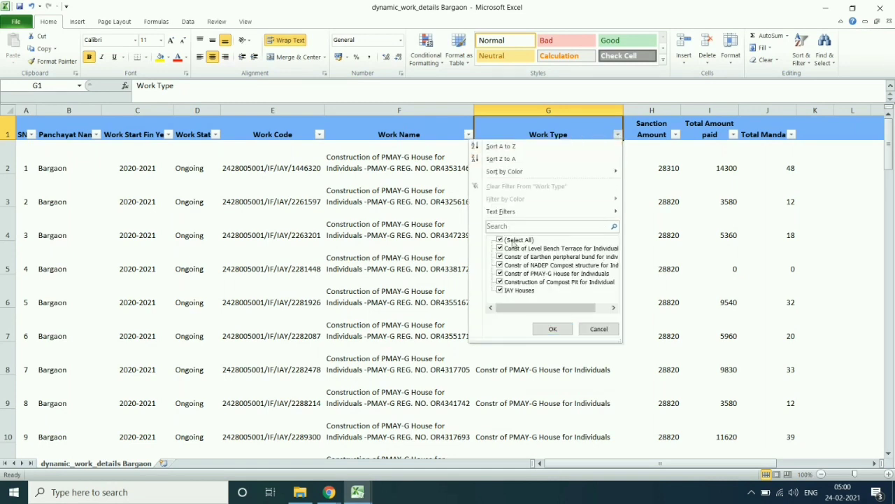
{"action": "left_click", "coordinate": [514, 249]}
{"action": "left_click", "coordinate": [515, 256]}
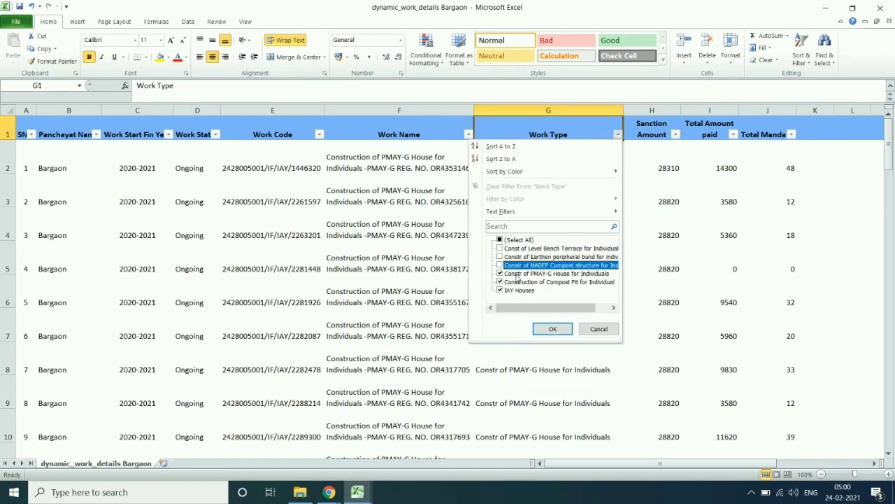
{"action": "left_click", "coordinate": [517, 282]}
{"action": "left_click", "coordinate": [518, 290]}
{"action": "left_click", "coordinate": [550, 329]}
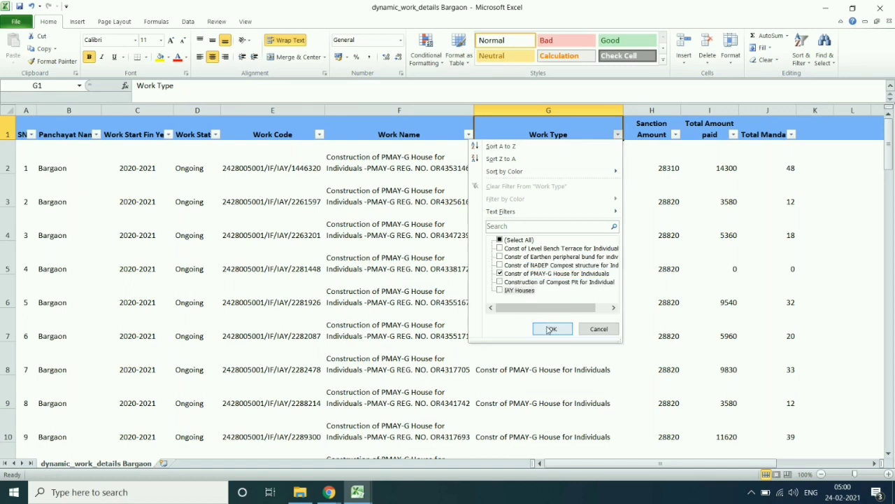
Filter Work Type to show every type except "Constr of PMAY-G House for Individuals".
{"action": "left_click", "coordinate": [618, 135]}
{"action": "left_click", "coordinate": [517, 240]}
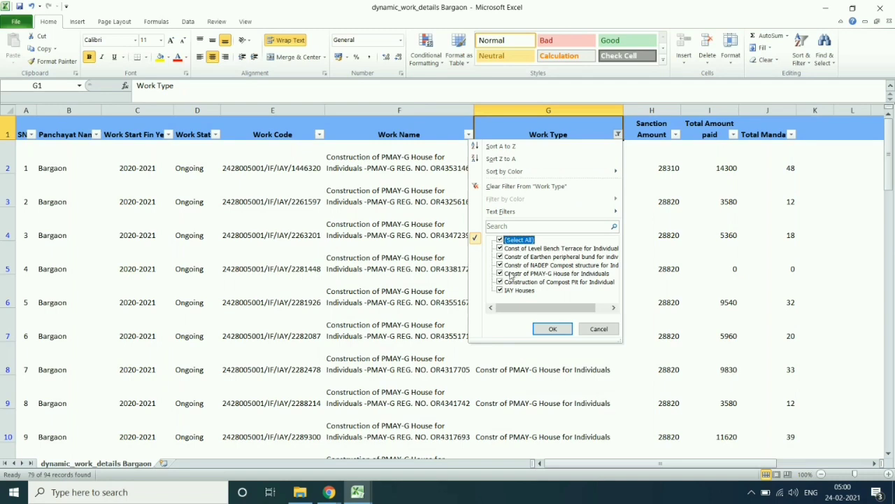
{"action": "left_click", "coordinate": [512, 274]}
{"action": "left_click", "coordinate": [552, 329]}
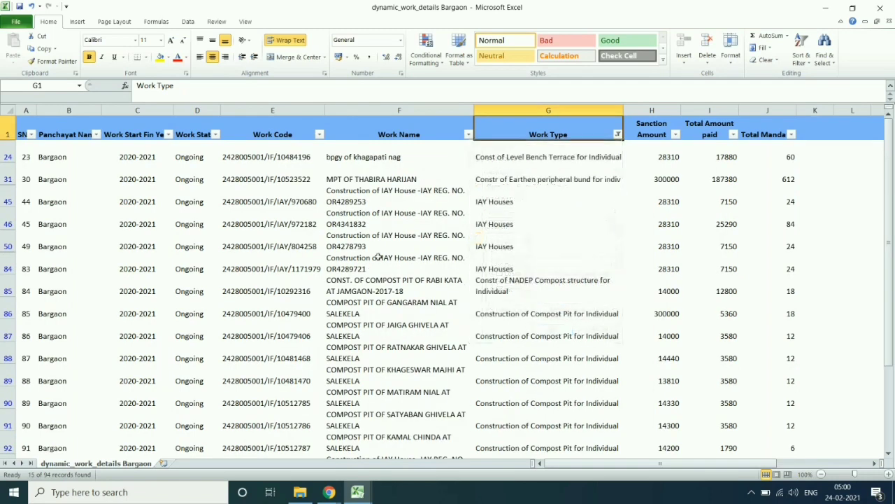
{"action": "left_click", "coordinate": [8, 156]}
{"action": "key", "text": "ctrl+shift+Down"}
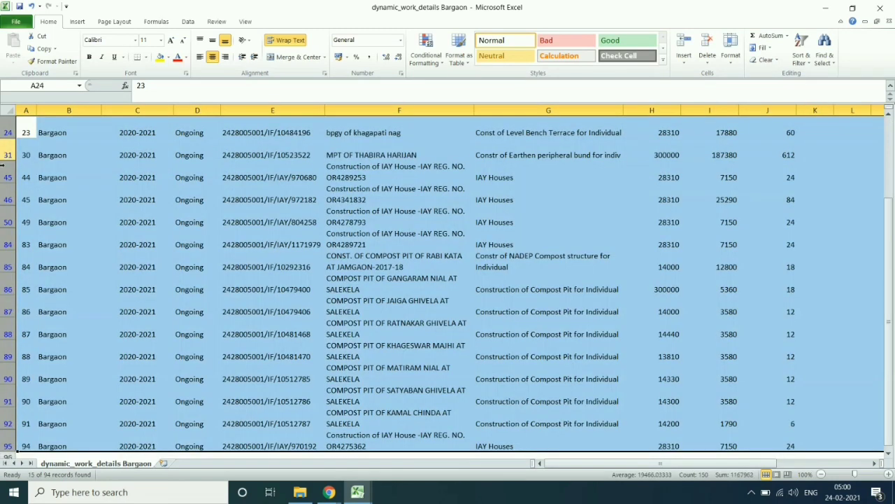
{"action": "right_click", "coordinate": [7, 277]}
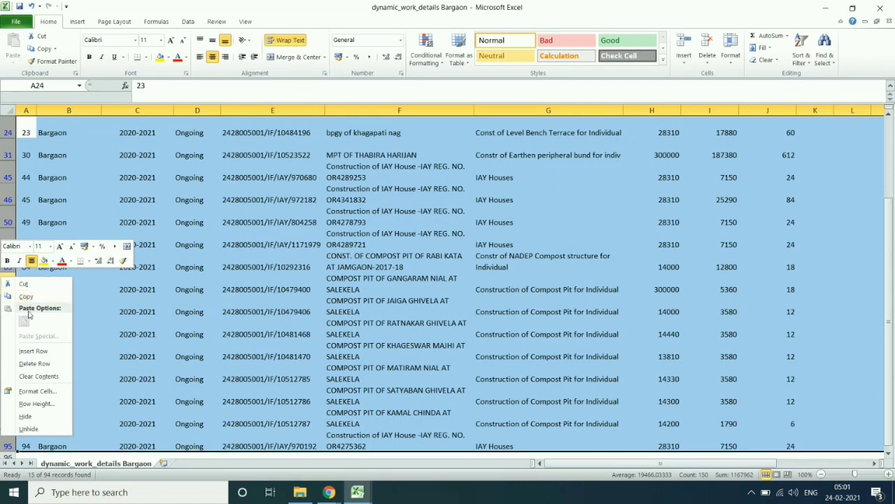
{"action": "key", "text": "Escape"}
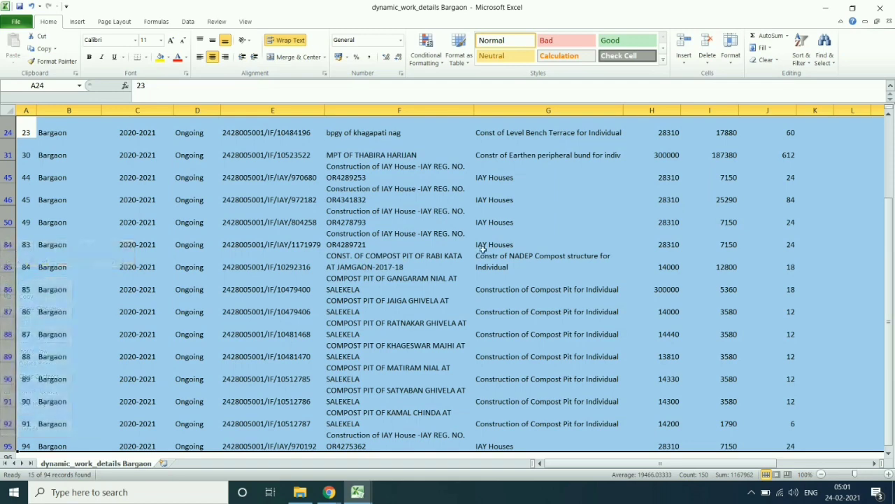
{"action": "scroll", "coordinate": [364, 267], "scroll_direction": "up", "scroll_amount": 1}
{"action": "left_click", "coordinate": [514, 241]}
Exclude IAY Houses from the Work Type filter as well.
{"action": "left_click", "coordinate": [618, 134]}
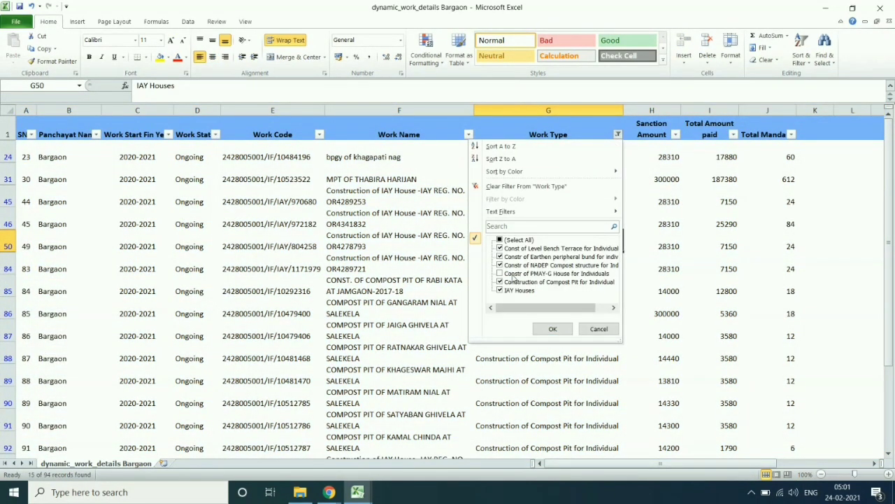
{"action": "left_click", "coordinate": [507, 294]}
{"action": "left_click", "coordinate": [553, 329]}
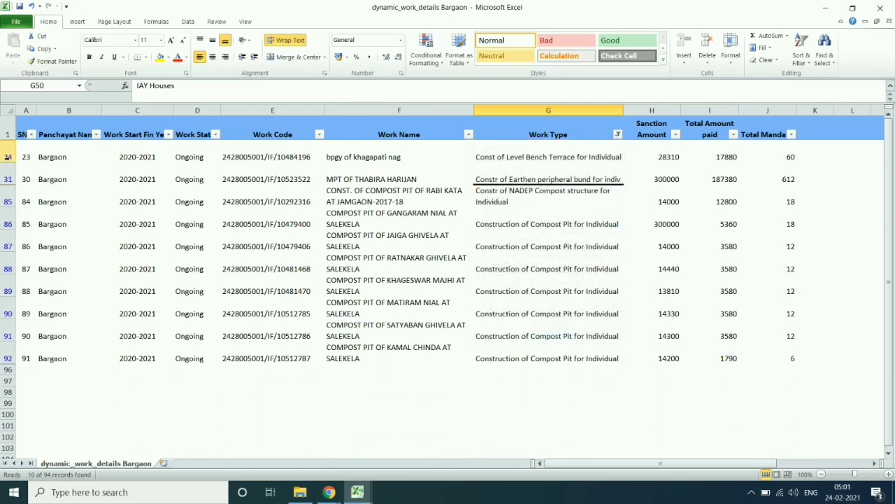
Delete all the filtered non-housing work rows, from row 24 to row 92.
{"action": "left_click_drag", "start_coordinate": [7, 157], "coordinate": [7, 358]}
{"action": "right_click", "coordinate": [7, 287]}
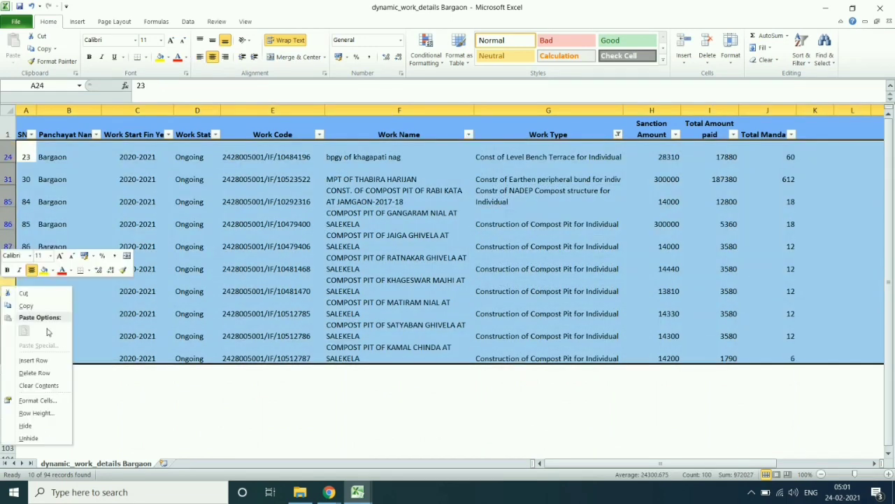
{"action": "left_click", "coordinate": [33, 372]}
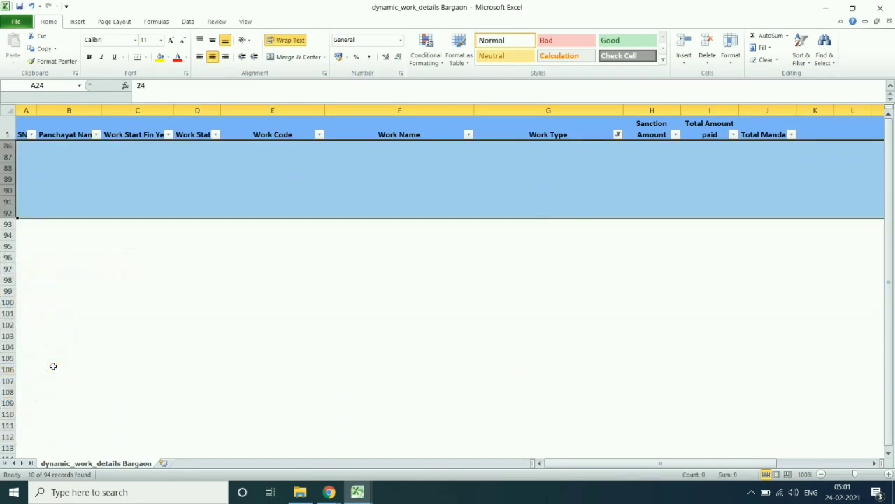
Reset the Work Type filter to show all remaining works.
{"action": "left_click", "coordinate": [595, 192]}
{"action": "left_click", "coordinate": [617, 134]}
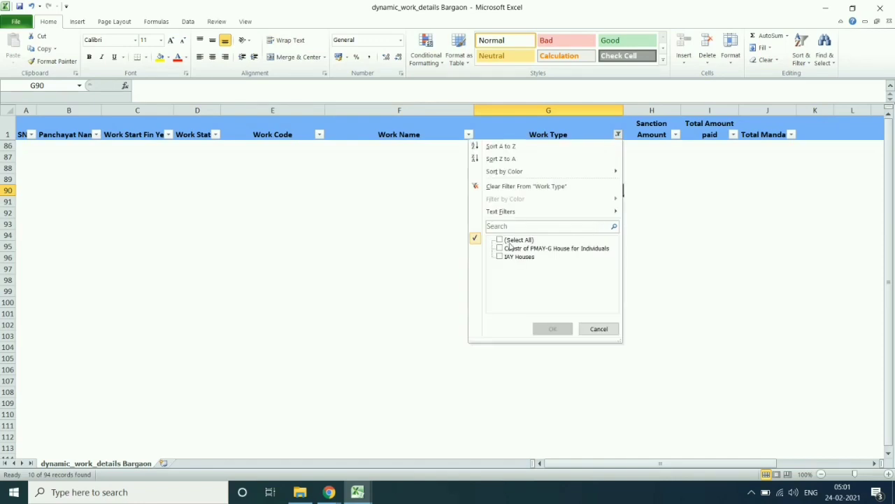
{"action": "left_click", "coordinate": [510, 241]}
{"action": "left_click", "coordinate": [545, 328]}
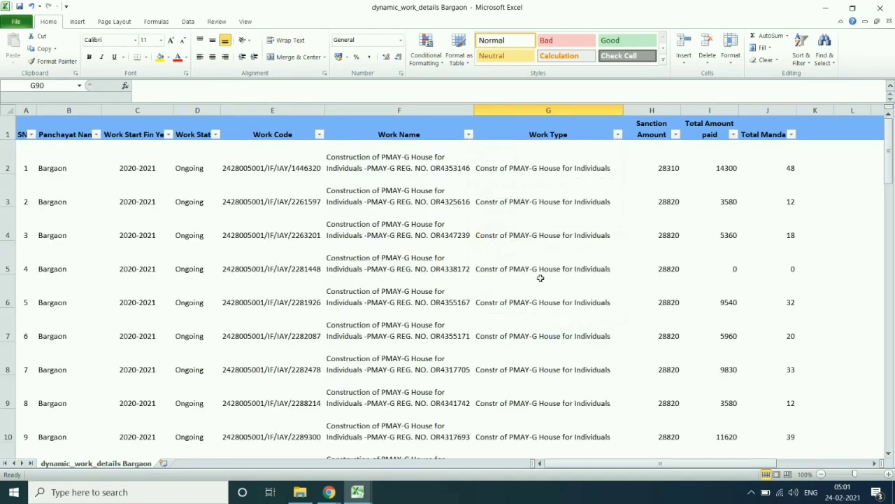
Delete the Work Type column.
{"action": "left_click", "coordinate": [515, 111]}
{"action": "right_click", "coordinate": [512, 110]}
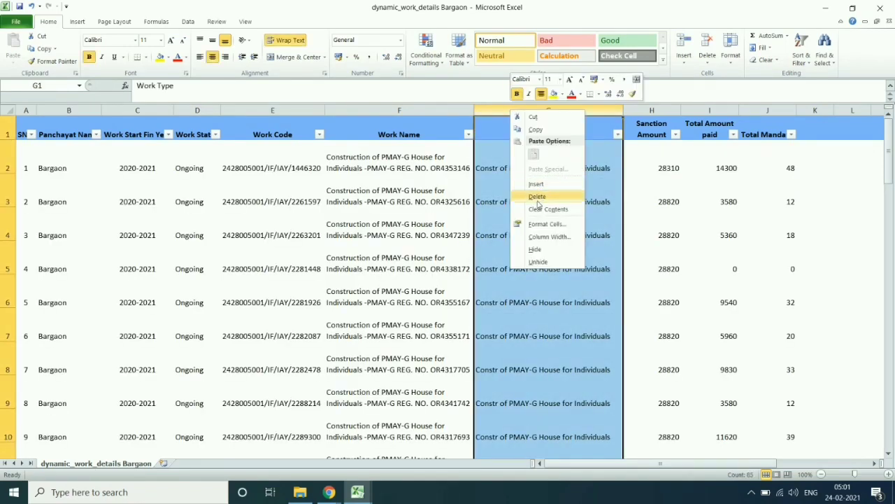
{"action": "left_click", "coordinate": [537, 199]}
Filter Work Name to only the AAD IAY entry, the three BPGY entries and the five "Construction of IAY House" entries.
{"action": "left_click", "coordinate": [468, 135]}
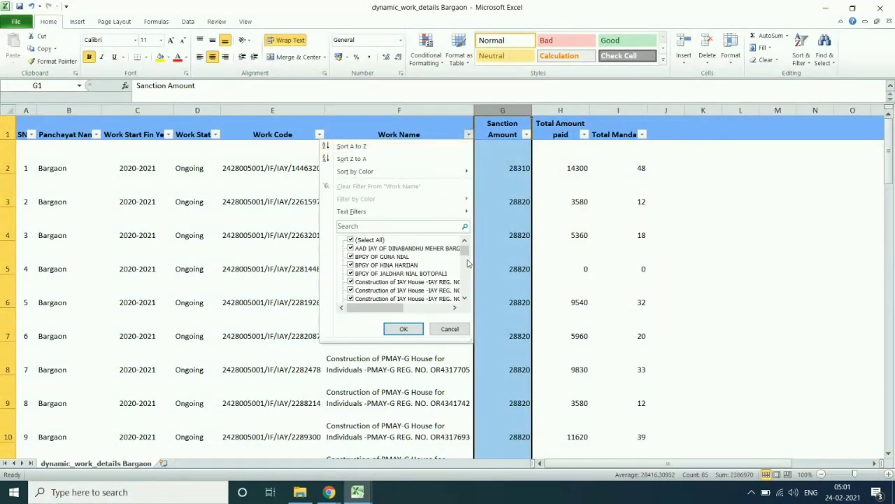
{"action": "left_click_drag", "start_coordinate": [471, 338], "coordinate": [608, 446]}
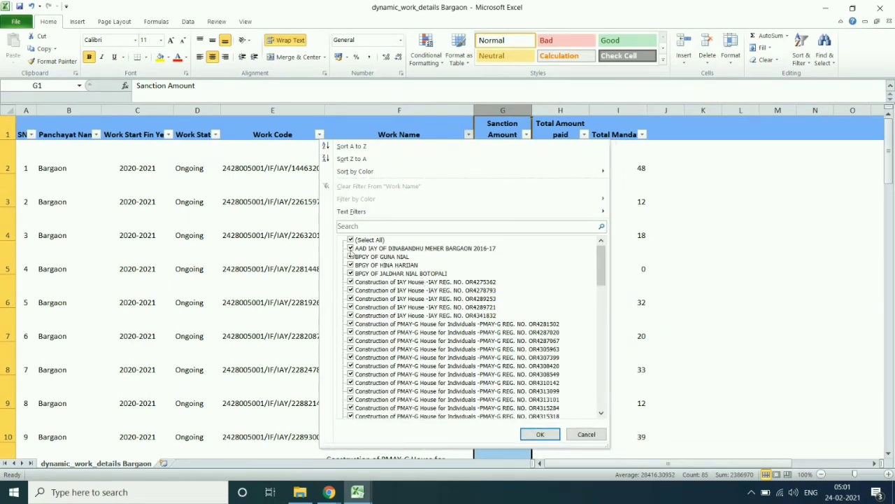
{"action": "left_click", "coordinate": [350, 241]}
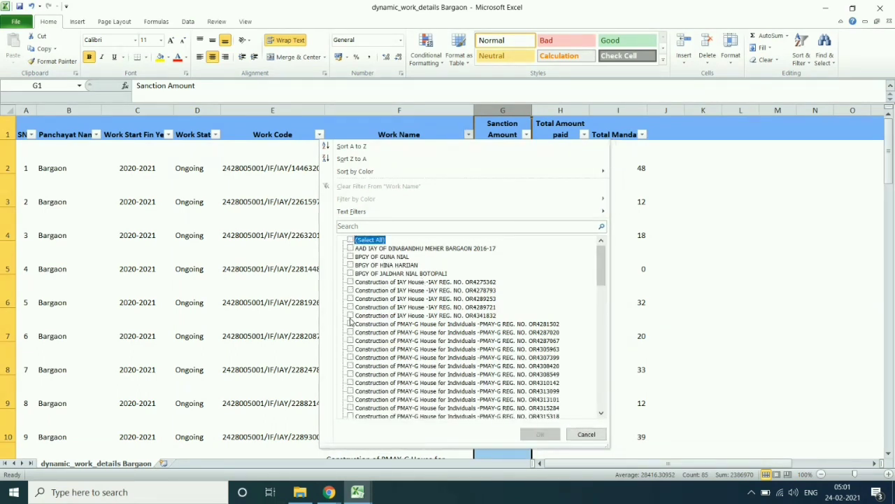
{"action": "left_click", "coordinate": [350, 316]}
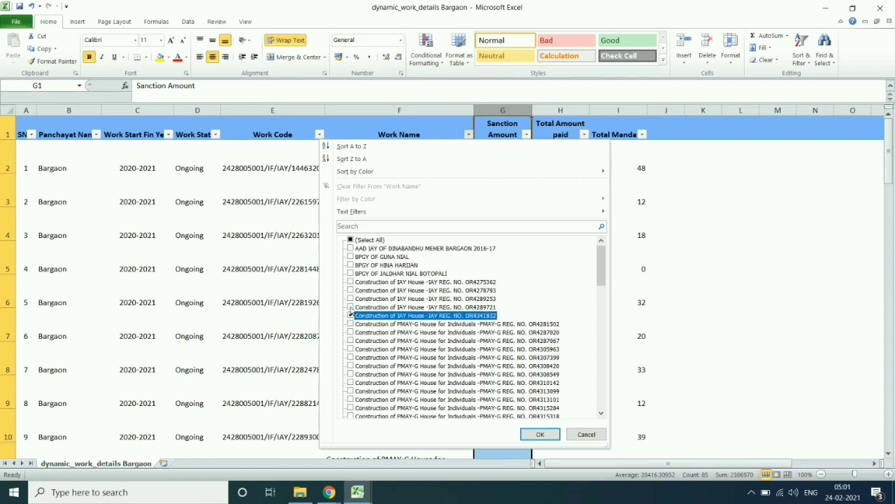
{"action": "left_click", "coordinate": [350, 307]}
{"action": "left_click", "coordinate": [351, 299]}
{"action": "left_click", "coordinate": [350, 290]}
{"action": "left_click", "coordinate": [350, 282]}
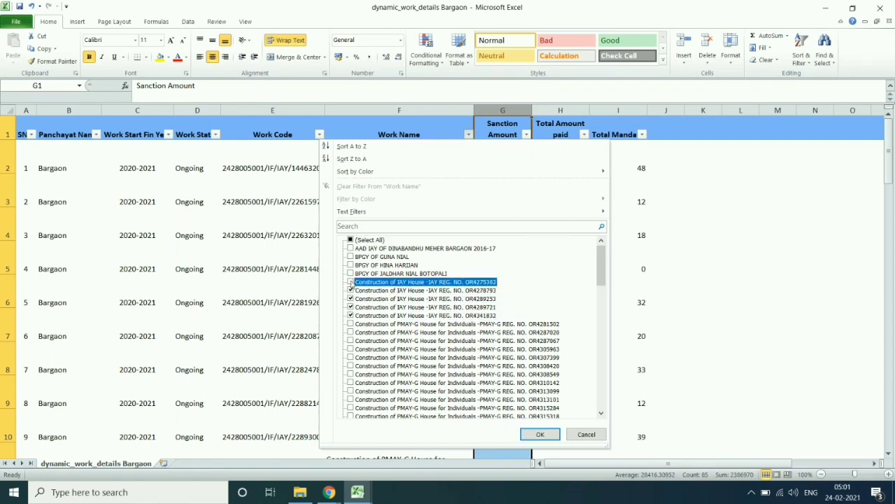
{"action": "left_click", "coordinate": [350, 265]}
{"action": "left_click", "coordinate": [350, 257]}
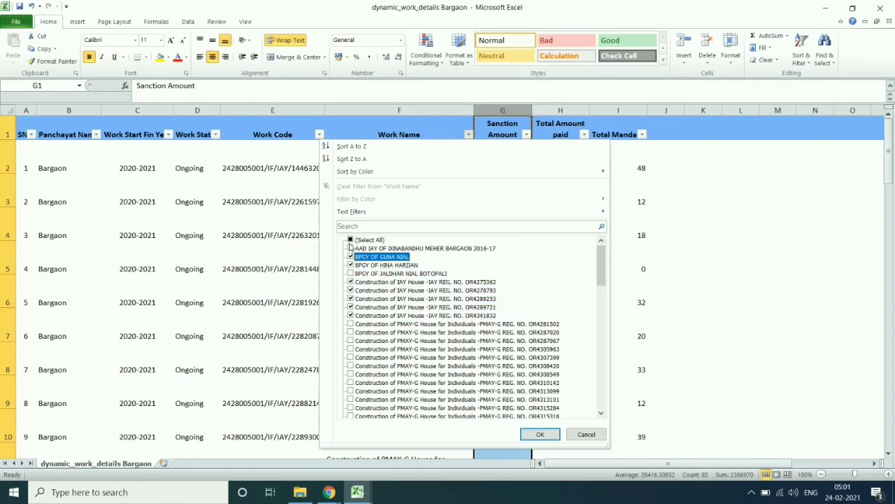
{"action": "left_click", "coordinate": [350, 249]}
{"action": "left_click", "coordinate": [350, 274]}
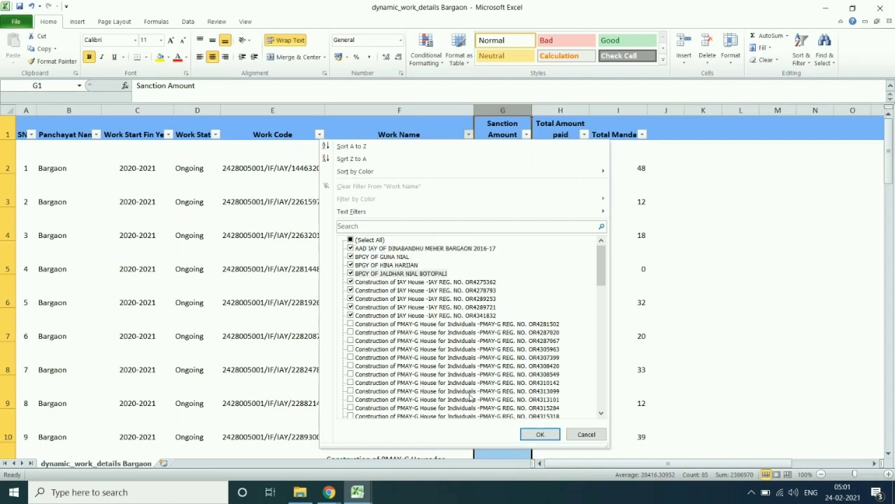
{"action": "left_click", "coordinate": [540, 433]}
Delete the filtered IAY and BPGY work rows, from row 24 to row 85.
{"action": "left_click", "coordinate": [7, 157]}
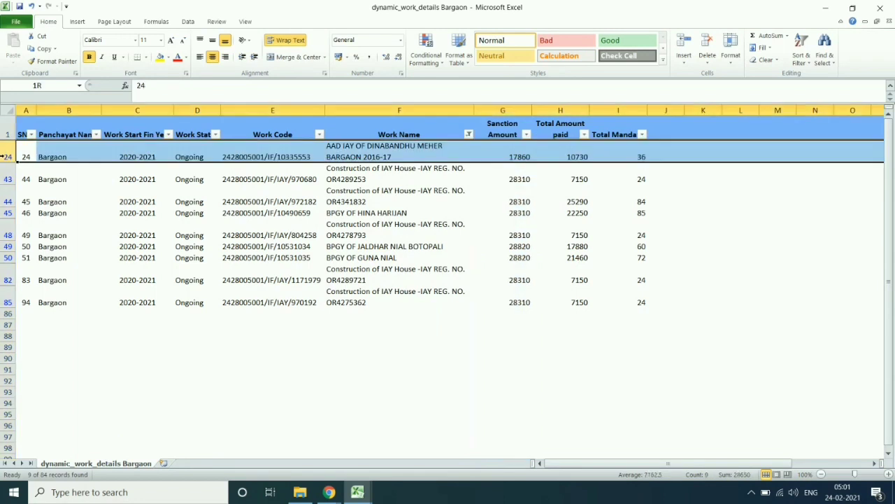
{"action": "left_click_drag", "start_coordinate": [7, 156], "coordinate": [7, 303]}
{"action": "right_click", "coordinate": [7, 236]}
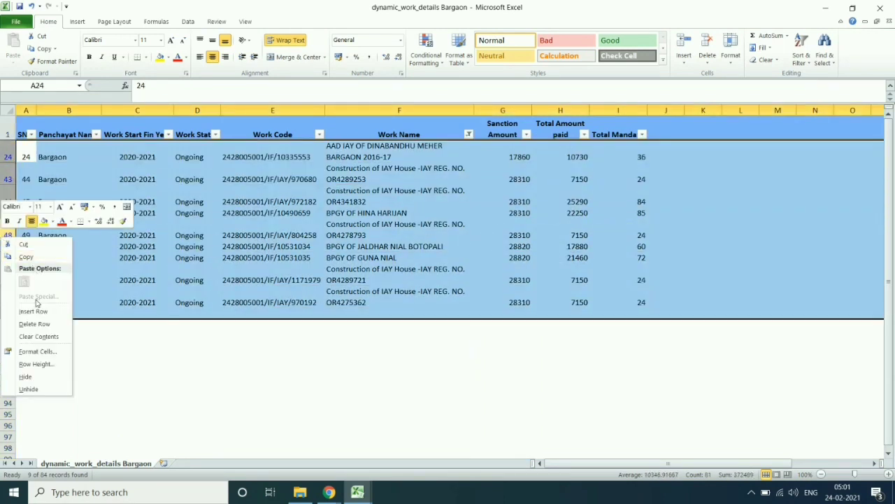
{"action": "left_click", "coordinate": [35, 323]}
Reset the Work Name filter to show all the PMAY-G house works.
{"action": "left_click", "coordinate": [420, 211]}
{"action": "left_click", "coordinate": [468, 135]}
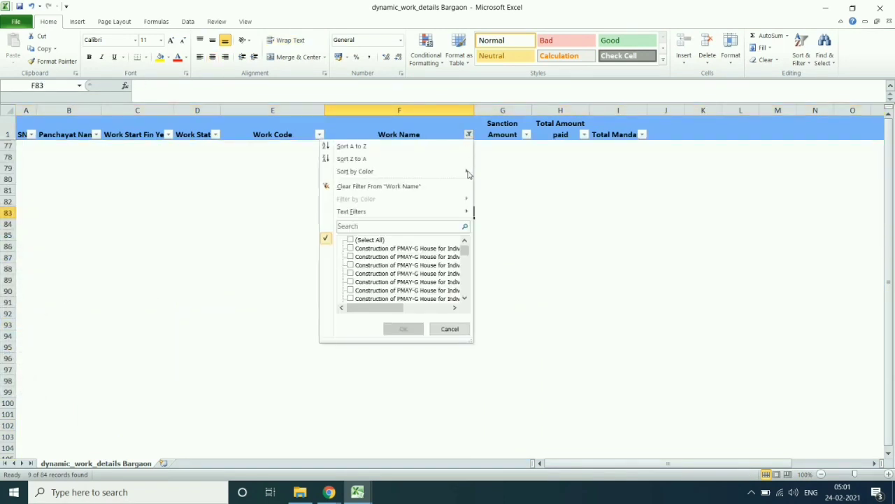
{"action": "left_click", "coordinate": [371, 240]}
{"action": "left_click", "coordinate": [404, 329]}
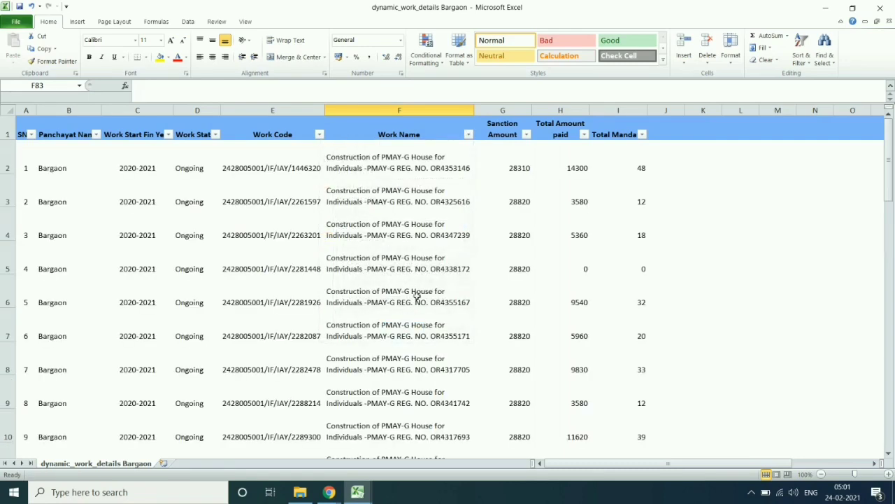
Set up a fixed-width Text to Columns split of the Work Name column, with breaks only directly before and after the registration number.
{"action": "left_click", "coordinate": [413, 122]}
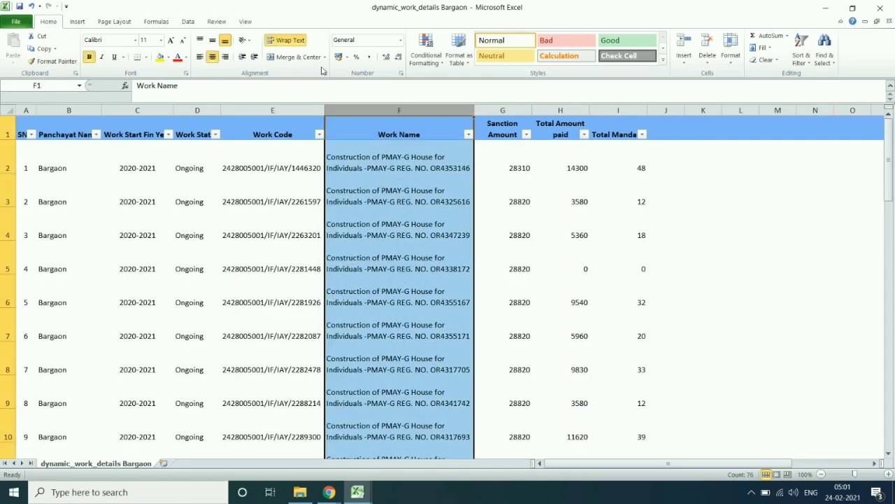
{"action": "left_click", "coordinate": [188, 22]}
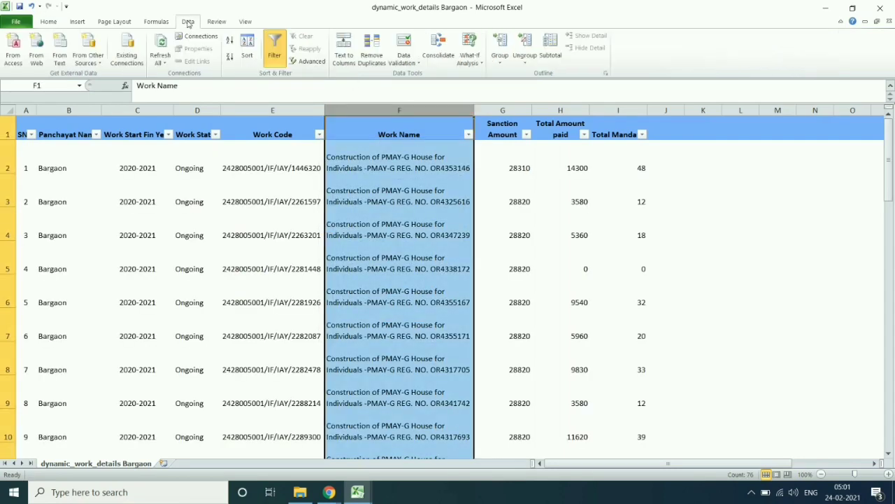
{"action": "left_click", "coordinate": [345, 49]}
{"action": "left_click", "coordinate": [466, 233]}
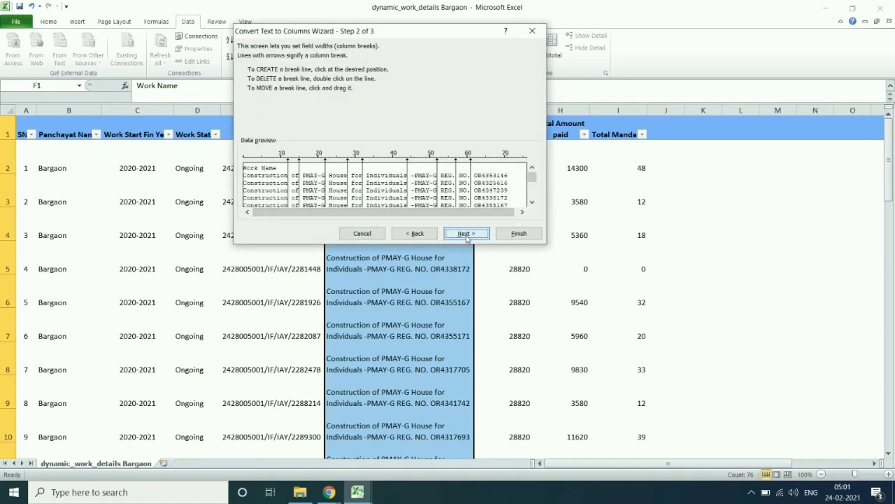
{"action": "double_click", "coordinate": [291, 155]}
{"action": "double_click", "coordinate": [299, 161]}
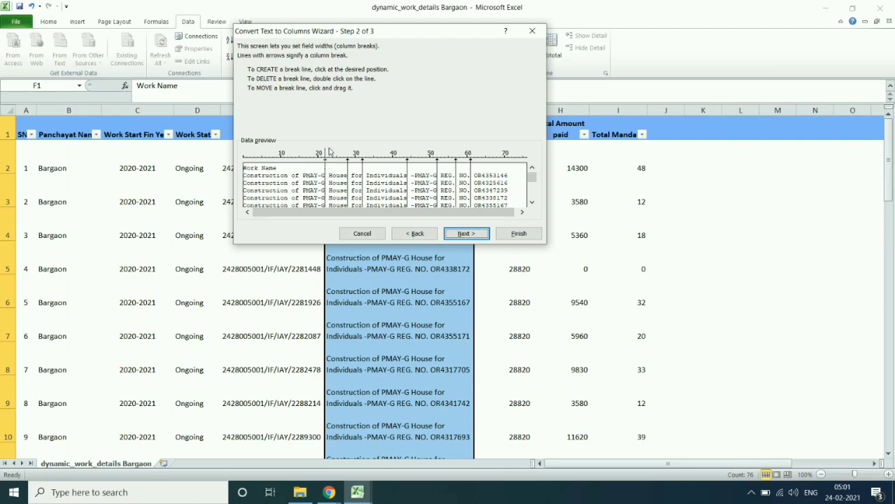
{"action": "double_click", "coordinate": [326, 156]}
{"action": "double_click", "coordinate": [364, 161]}
{"action": "double_click", "coordinate": [410, 163]}
{"action": "double_click", "coordinate": [457, 160]}
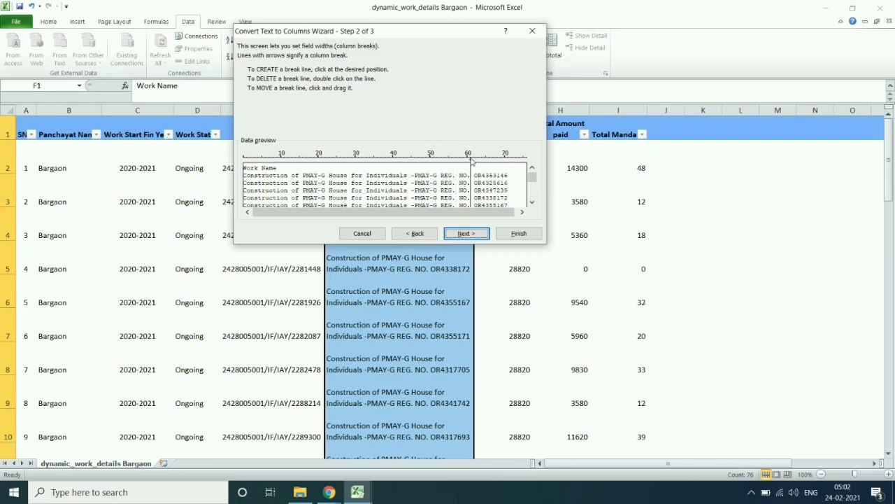
{"action": "left_click_drag", "start_coordinate": [472, 161], "coordinate": [474, 163]}
{"action": "left_click", "coordinate": [508, 165]}
Complete the Text to Columns split with the leading descriptive text skipped, keeping only the registration numbers in column F.
{"action": "left_click", "coordinate": [474, 234]}
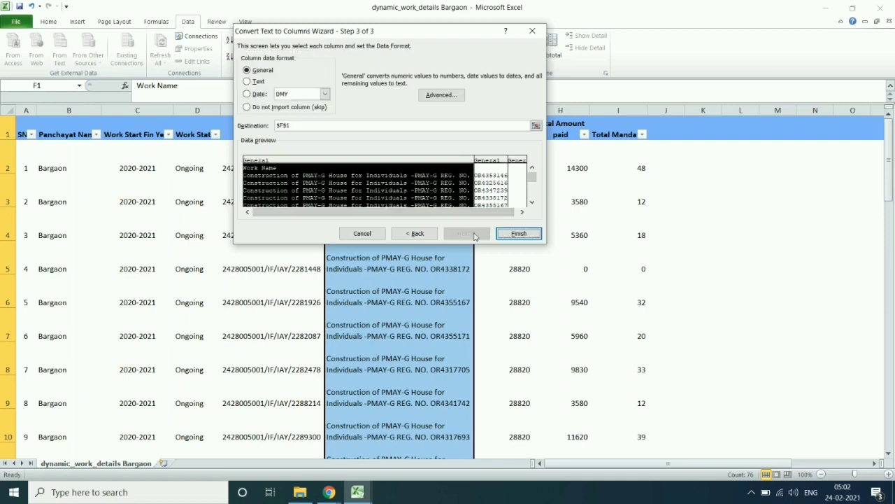
{"action": "left_click", "coordinate": [279, 108]}
{"action": "left_click", "coordinate": [514, 193]}
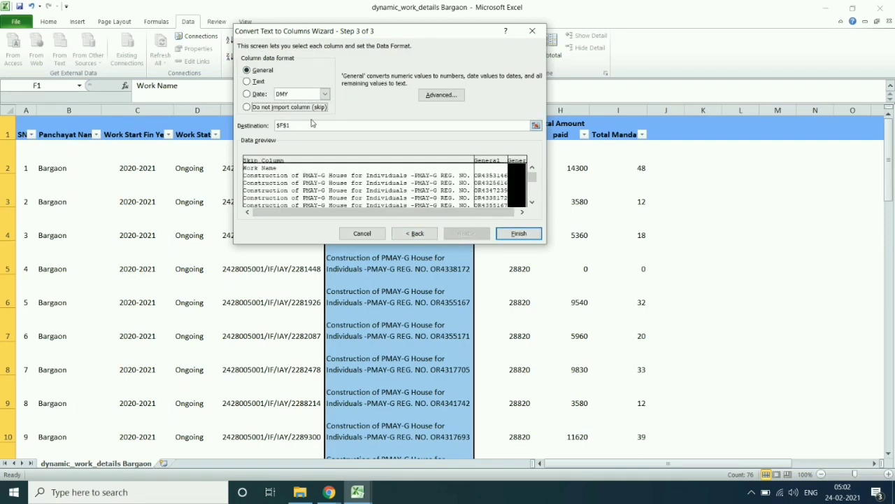
{"action": "left_click", "coordinate": [501, 233]}
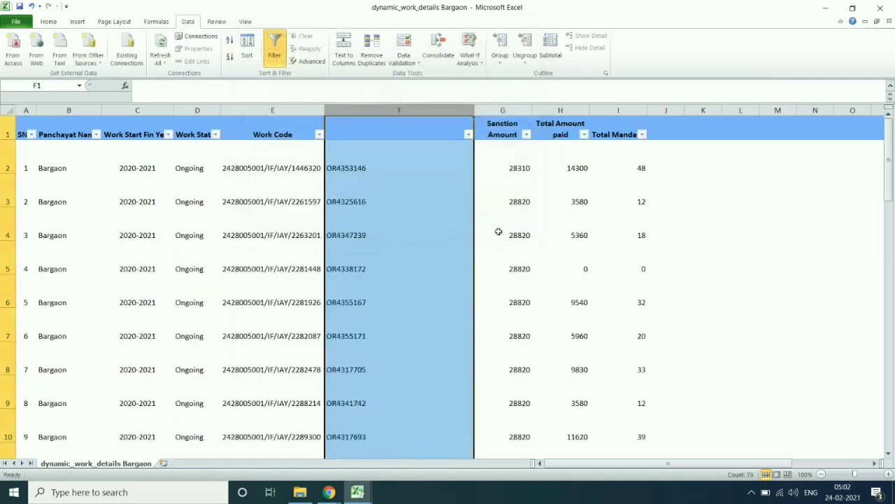
Enter "Regn Id" as the header of column F and fit the column's width to its contents.
{"action": "left_click", "coordinate": [424, 128]}
{"action": "type", "text": "Re"}
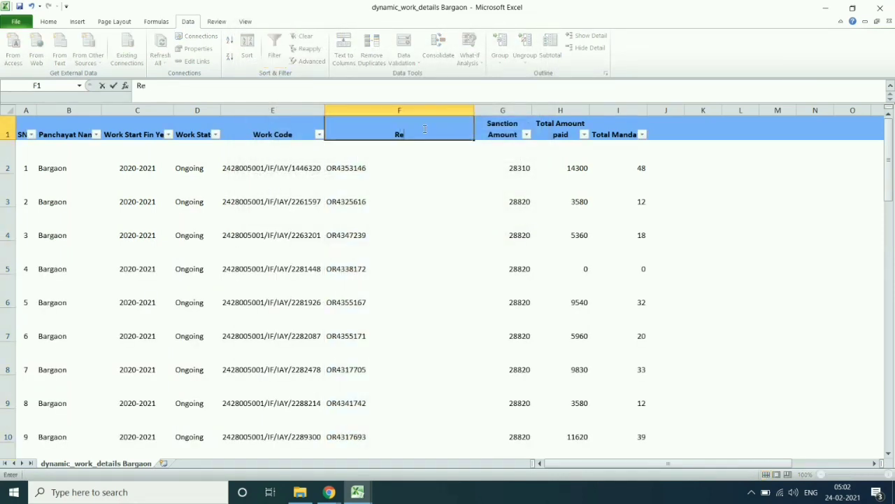
{"action": "type", "text": "gn Id"}
{"action": "key", "text": "Return"}
{"action": "double_click", "coordinate": [473, 114]}
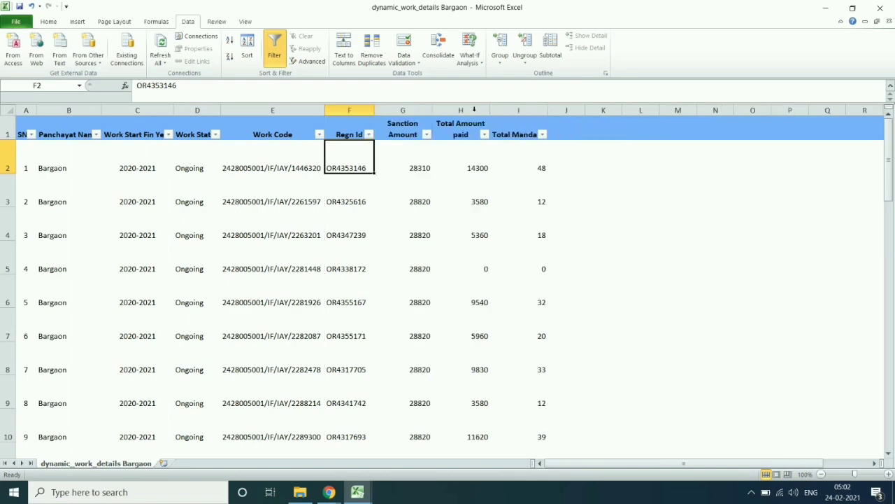
{"action": "left_click", "coordinate": [638, 227]}
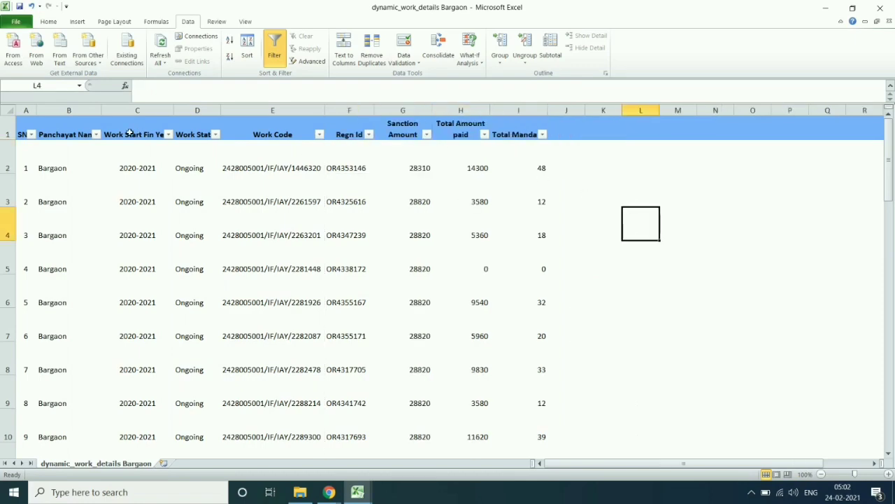
Delete the Work Status column and narrow the Work Start Fin Year and Panchayat Name columns.
{"action": "right_click", "coordinate": [197, 111]}
{"action": "left_click", "coordinate": [204, 197]}
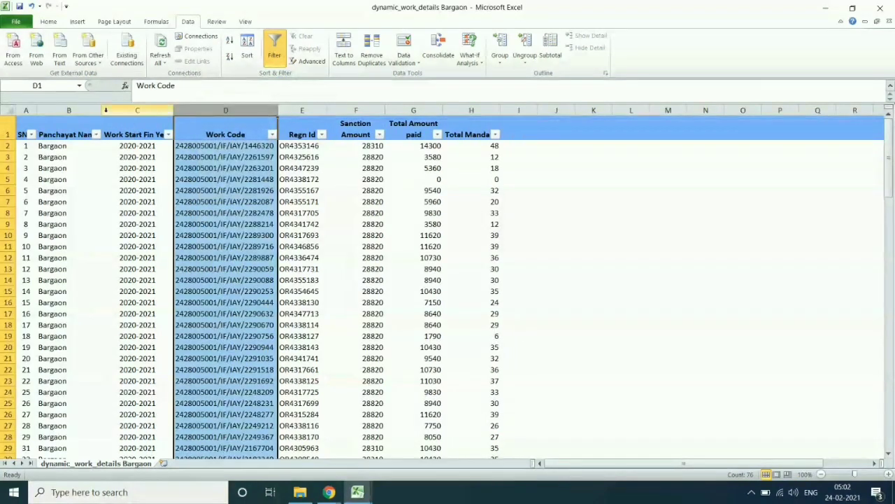
{"action": "left_click_drag", "start_coordinate": [175, 110], "coordinate": [154, 110]}
{"action": "left_click_drag", "start_coordinate": [94, 110], "coordinate": [84, 114]}
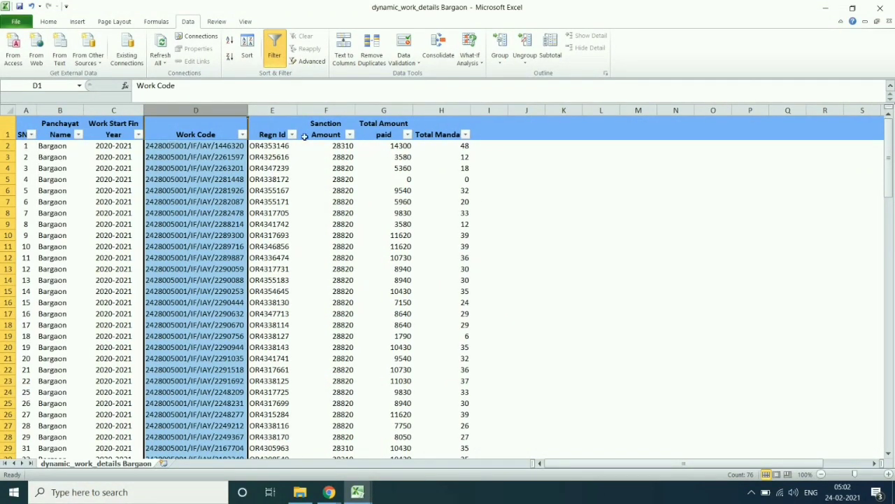
Toggle centre alignment on columns F to H and widen the empty column I.
{"action": "left_click_drag", "start_coordinate": [354, 110], "coordinate": [427, 111]}
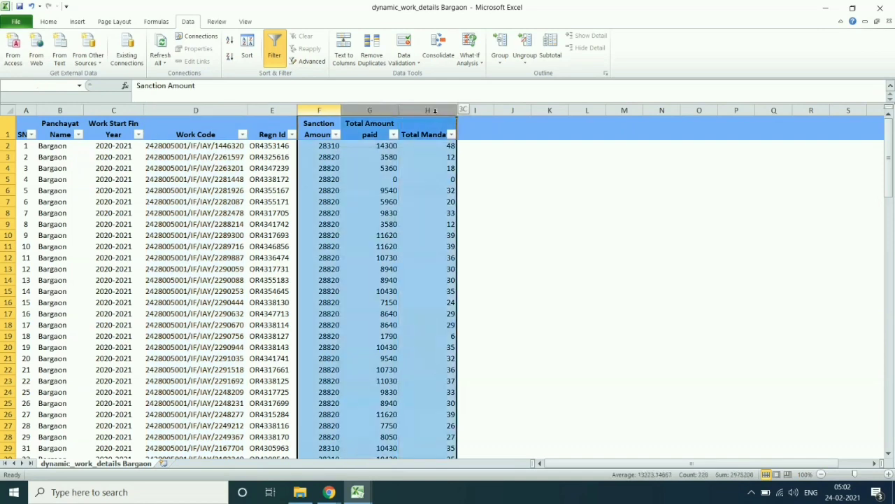
{"action": "left_click", "coordinate": [48, 21]}
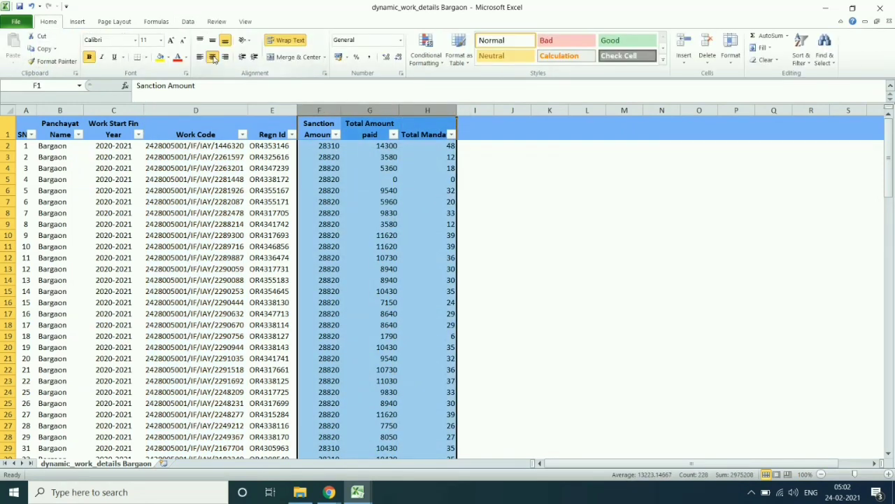
{"action": "left_click", "coordinate": [213, 57]}
{"action": "left_click", "coordinate": [497, 167]}
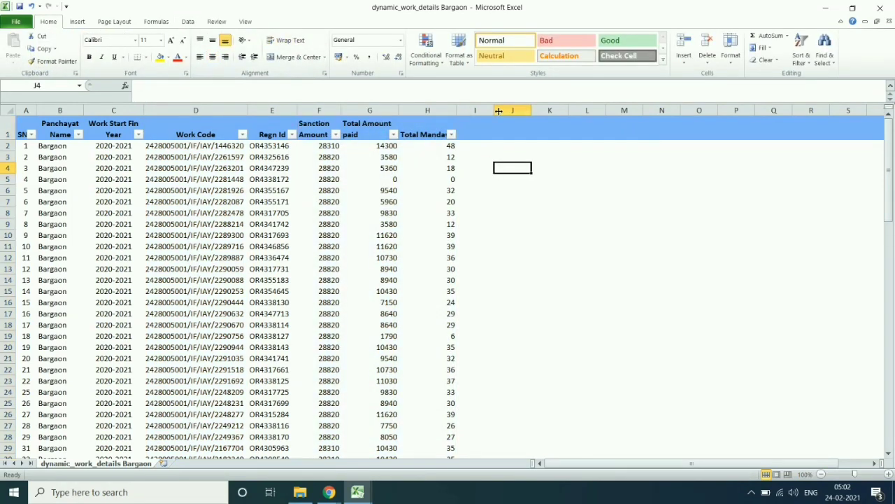
{"action": "left_click_drag", "start_coordinate": [494, 110], "coordinate": [559, 113]}
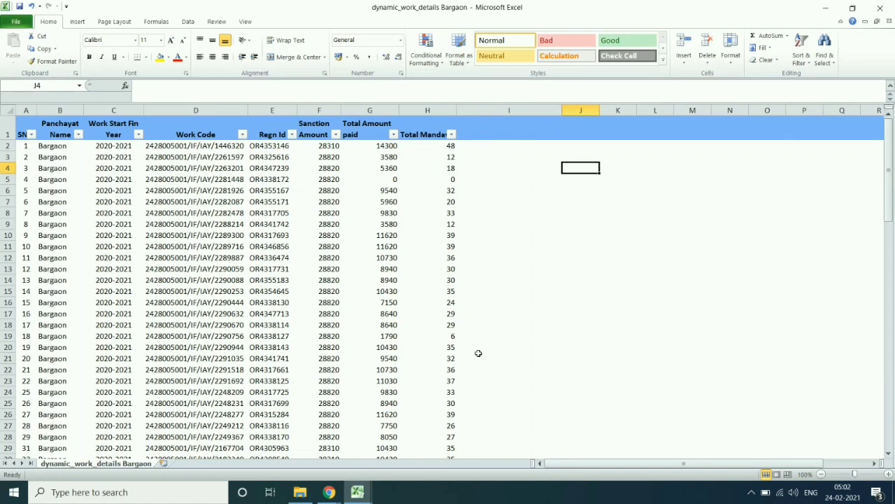
In the pmayg bargaon workbook, delete the report title row and narrow the #SNo and Village columns.
{"action": "mouse_move", "coordinate": [360, 491]}
{"action": "left_click", "coordinate": [395, 447]}
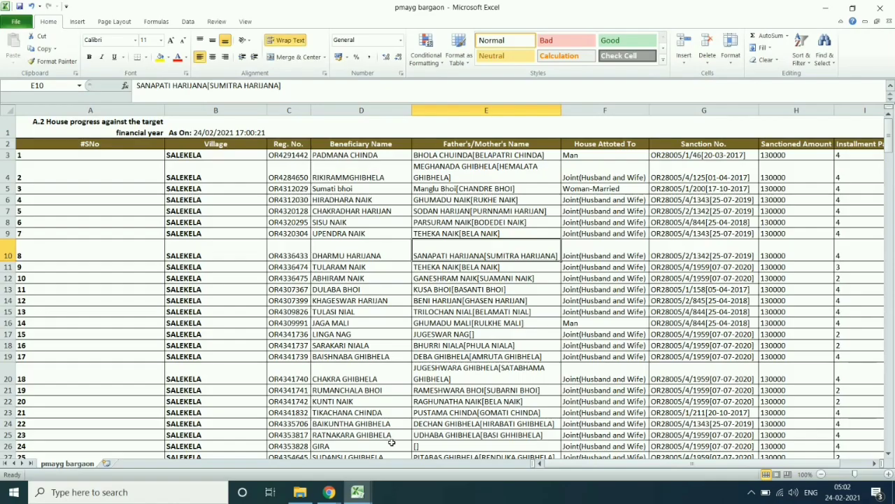
{"action": "left_click", "coordinate": [8, 132]}
{"action": "right_click", "coordinate": [7, 132]}
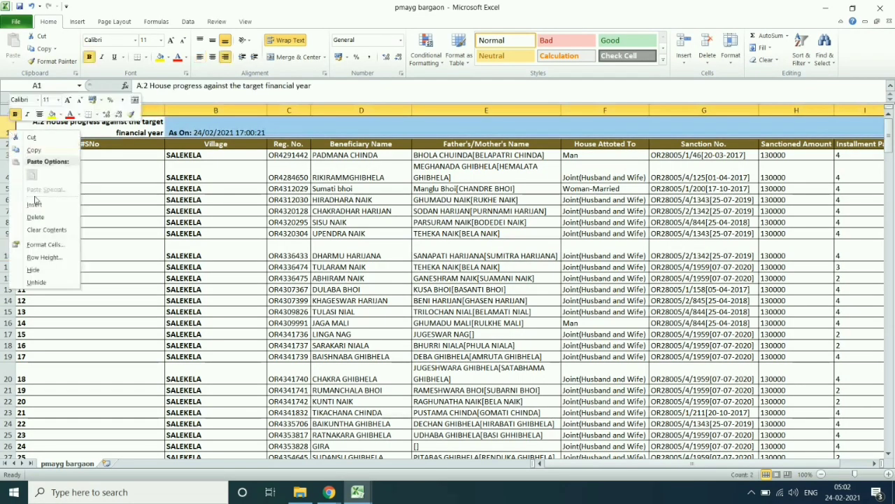
{"action": "left_click", "coordinate": [43, 217]}
{"action": "left_click_drag", "start_coordinate": [164, 110], "coordinate": [35, 110]}
{"action": "left_click_drag", "start_coordinate": [136, 111], "coordinate": [93, 112]}
Delete the columns from Father's/Mother's Name through Sanctioned Amount.
{"action": "left_click_drag", "start_coordinate": [313, 109], "coordinate": [633, 108]}
{"action": "right_click", "coordinate": [633, 109]}
{"action": "left_click", "coordinate": [664, 198]}
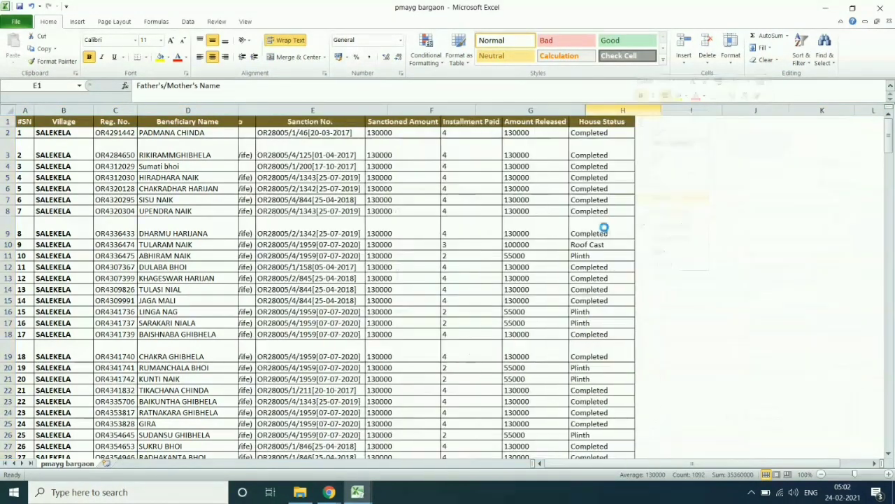
{"action": "left_click", "coordinate": [582, 222]}
Delete the Amount Released column, then narrow Installment Paid and slightly widen Reg. No.
{"action": "left_click", "coordinate": [333, 110]}
{"action": "right_click", "coordinate": [333, 110]}
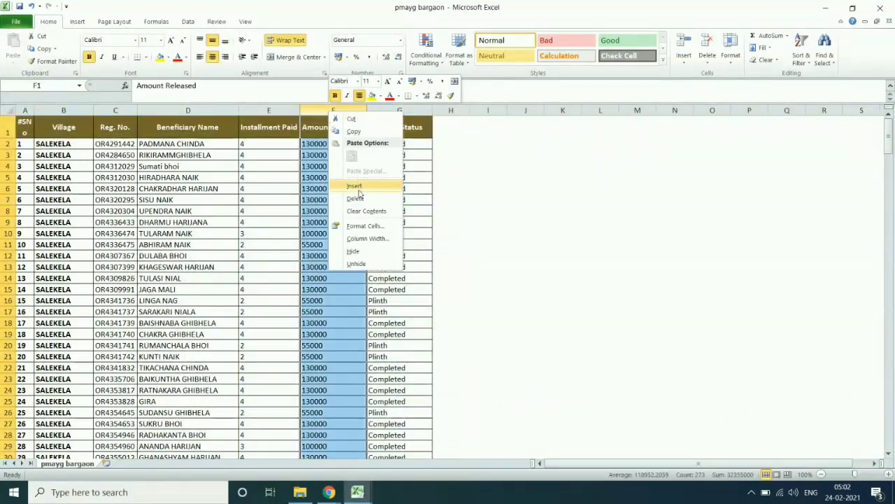
{"action": "left_click", "coordinate": [357, 198]}
{"action": "left_click", "coordinate": [458, 187]}
{"action": "left_click_drag", "start_coordinate": [299, 110], "coordinate": [273, 110]}
{"action": "left_click_drag", "start_coordinate": [137, 111], "coordinate": [151, 110]}
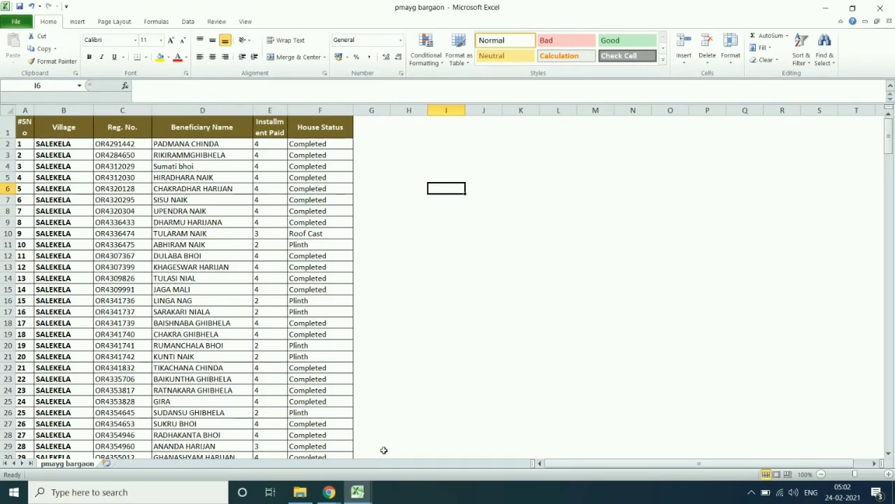
Insert a blank column before Beneficiary Name and move the Village column into it, after Reg. No.
{"action": "left_click", "coordinate": [160, 110]}
{"action": "right_click", "coordinate": [160, 110]}
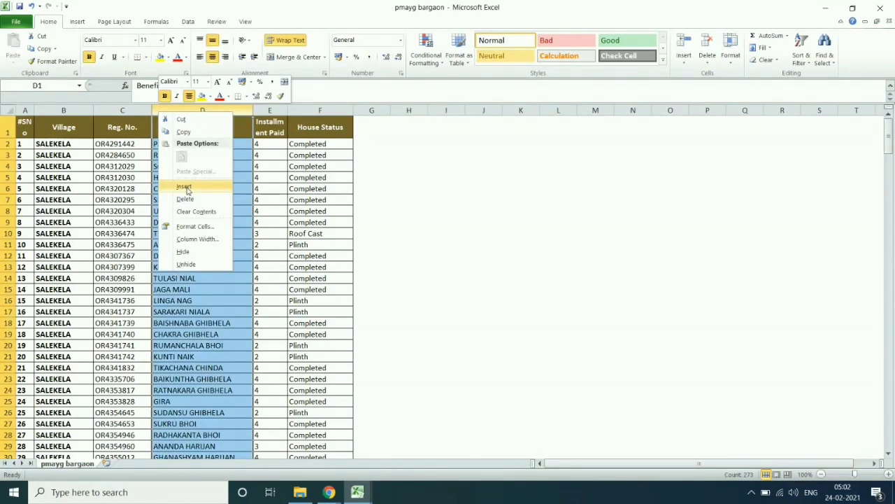
{"action": "left_click", "coordinate": [184, 187]}
{"action": "left_click", "coordinate": [63, 110]}
{"action": "right_click", "coordinate": [63, 111]}
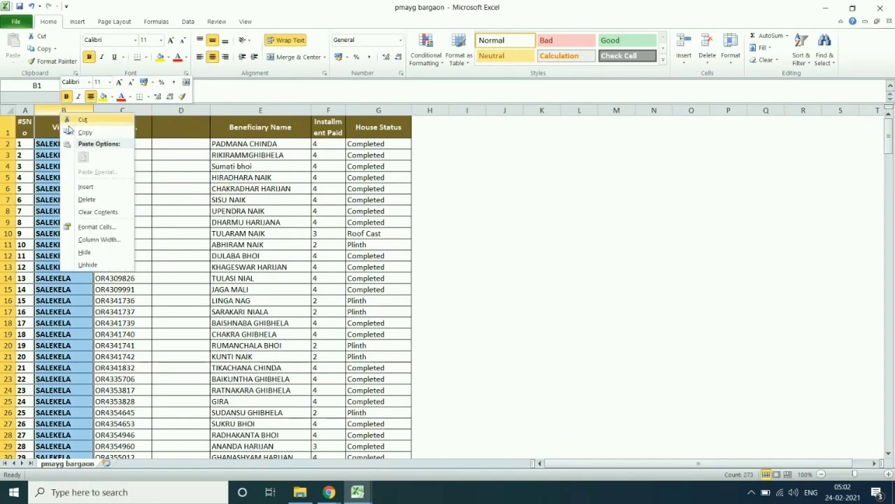
{"action": "left_click", "coordinate": [83, 120]}
{"action": "left_click", "coordinate": [163, 107]}
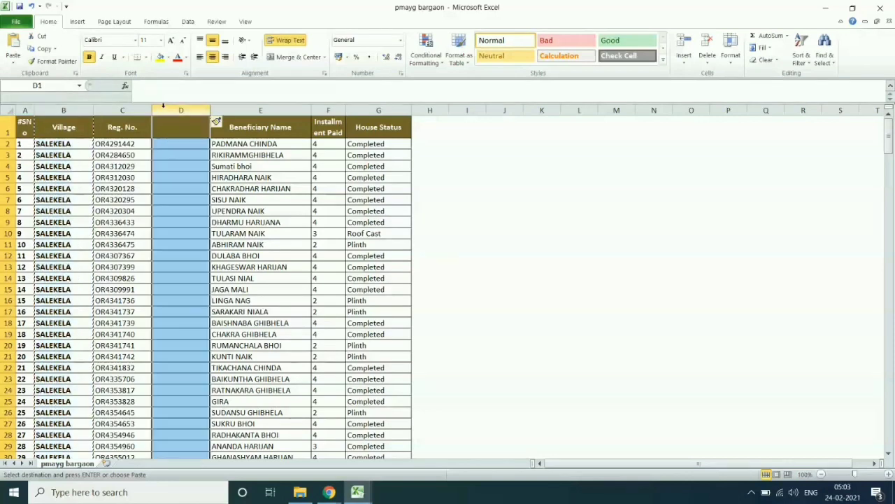
{"action": "right_click", "coordinate": [163, 106]}
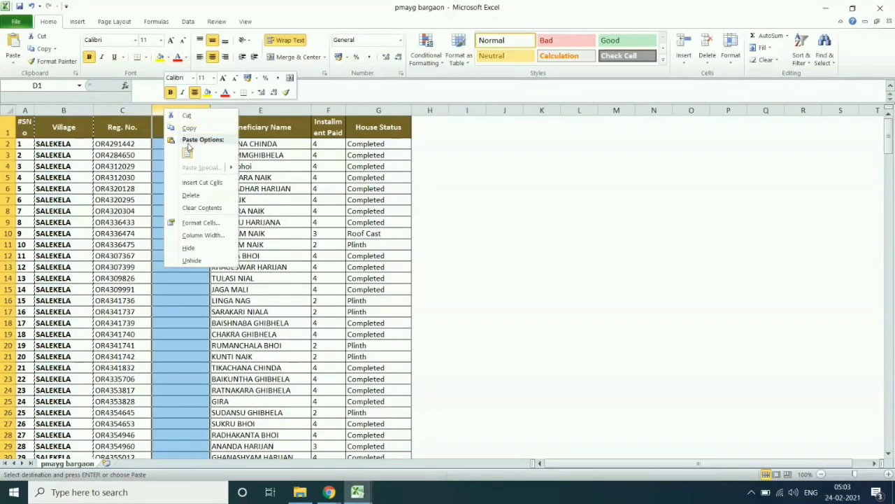
{"action": "left_click", "coordinate": [200, 183]}
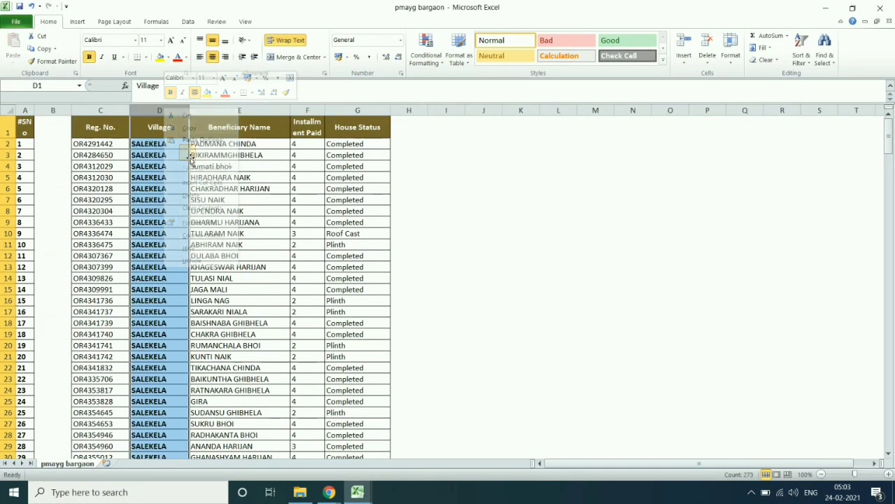
Delete the emptied column B between #SNo and Reg. No.
{"action": "right_click", "coordinate": [55, 110]}
{"action": "left_click", "coordinate": [83, 194]}
{"action": "left_click", "coordinate": [406, 234]}
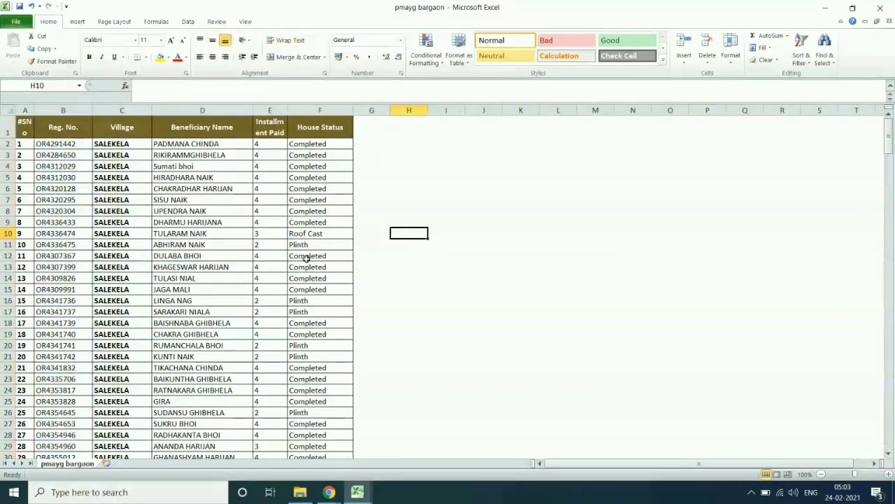
In the dynamic_work_details Bargaon workbook, start a VLOOKUP in cell I2 with E2 as the lookup value.
{"action": "mouse_move", "coordinate": [357, 492]}
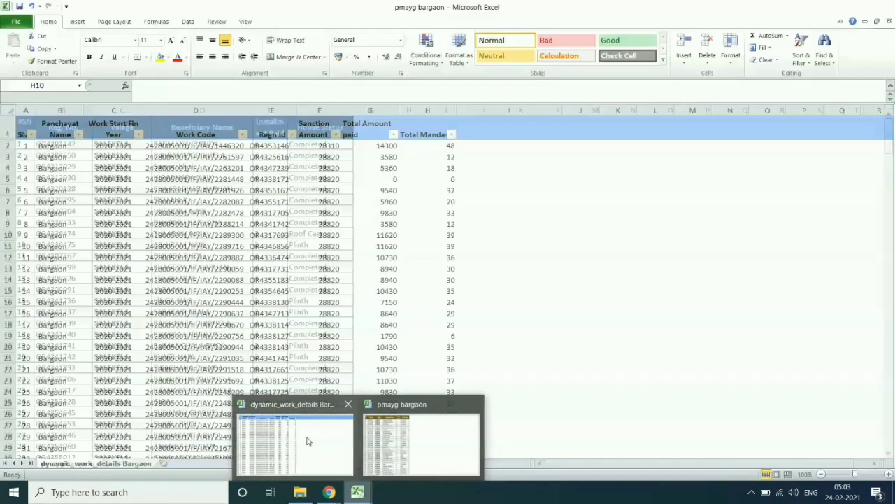
{"action": "left_click", "coordinate": [308, 440]}
{"action": "left_click", "coordinate": [475, 146]}
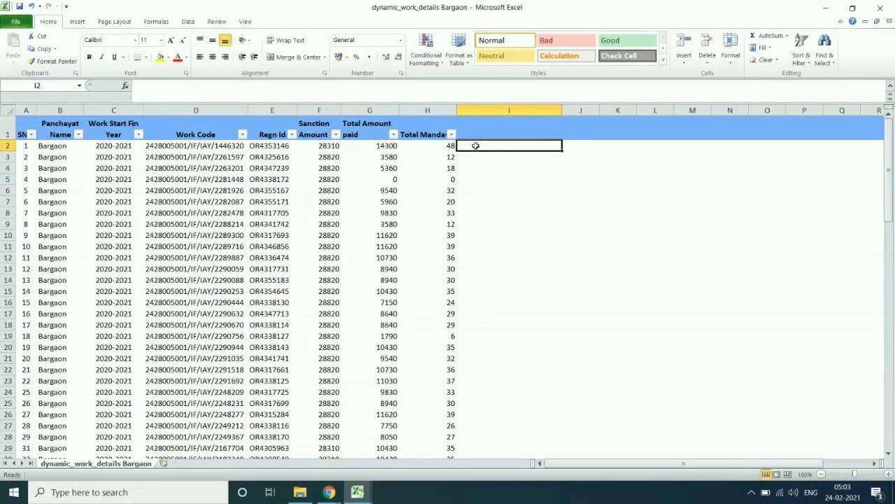
{"action": "type", "text": "=vl"}
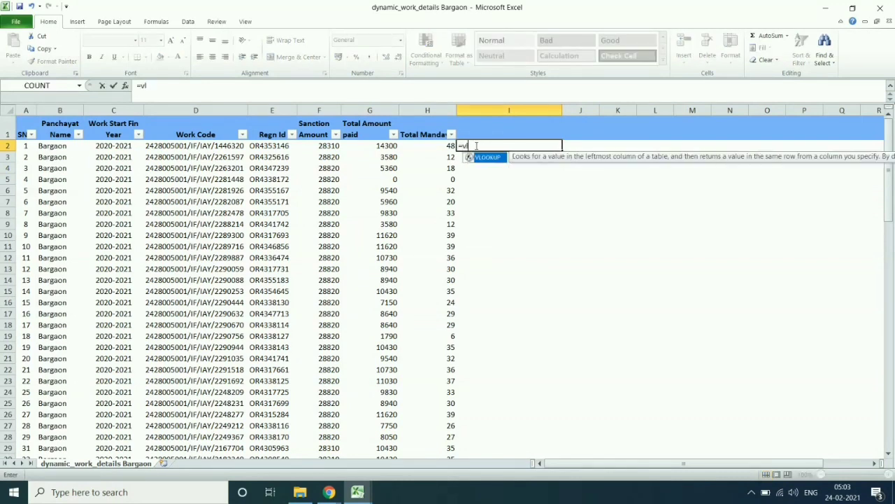
{"action": "key", "text": "Tab"}
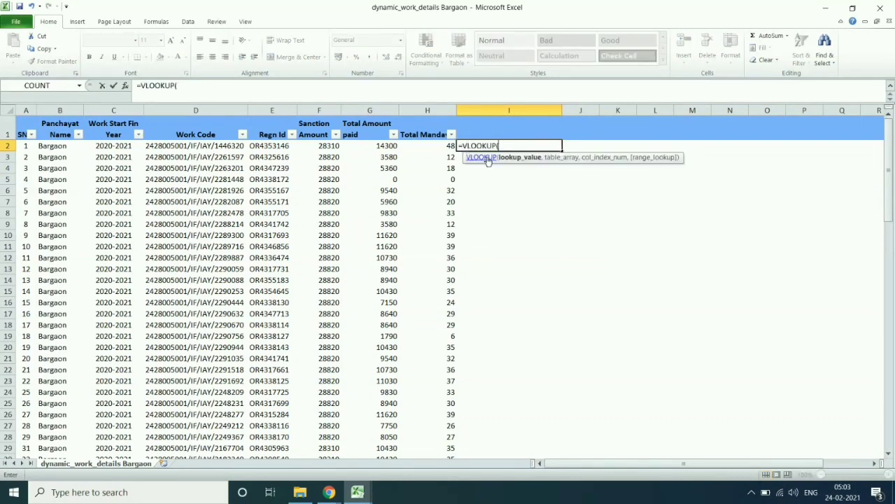
{"action": "left_click", "coordinate": [125, 85]}
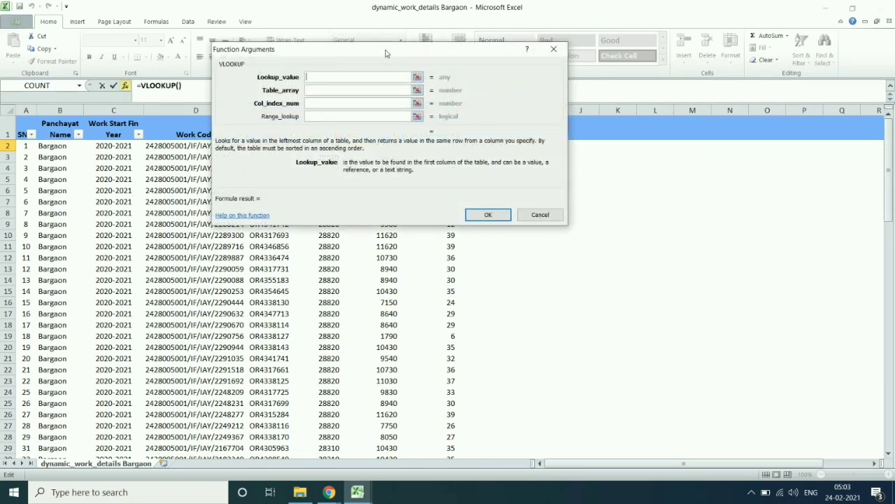
{"action": "left_click_drag", "start_coordinate": [386, 53], "coordinate": [562, 122]}
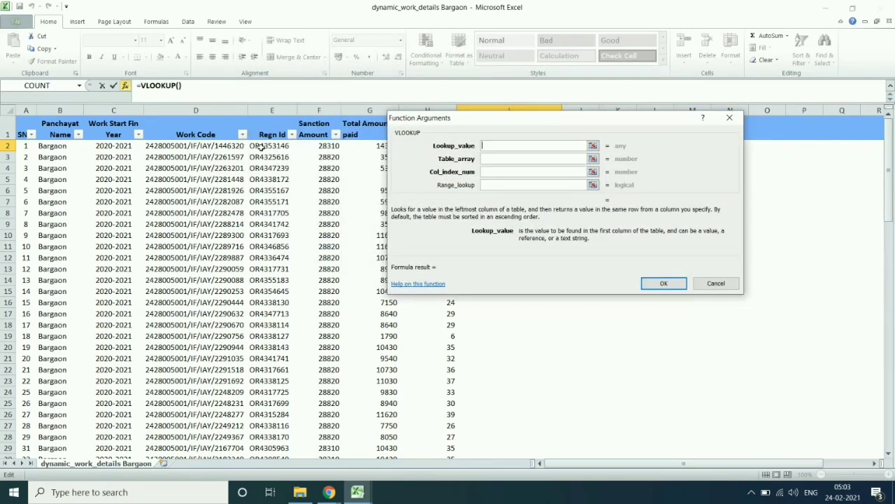
{"action": "left_click", "coordinate": [261, 146]}
{"action": "key", "text": "Tab"}
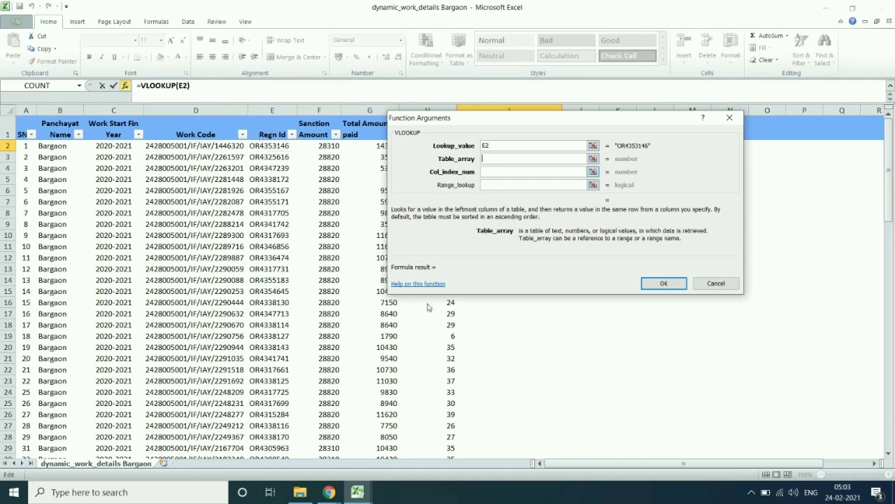
Set the VLOOKUP's table array to columns B to F of the pmayg bargaon workbook.
{"action": "left_click", "coordinate": [358, 492]}
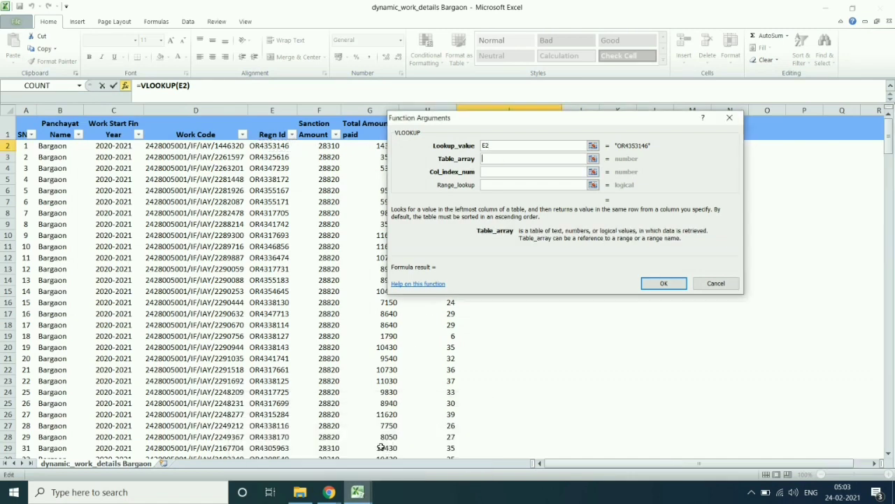
{"action": "left_click", "coordinate": [420, 440]}
{"action": "left_click_drag", "start_coordinate": [63, 111], "coordinate": [336, 111]}
{"action": "left_click", "coordinate": [497, 172]}
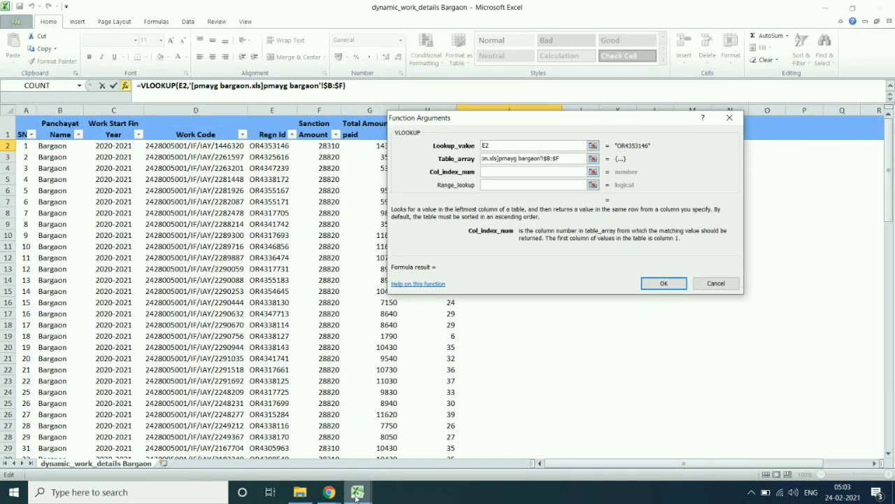
Finish the I2 VLOOKUP with column index 3 and range lookup 0.
{"action": "mouse_move", "coordinate": [358, 492]}
{"action": "left_click", "coordinate": [392, 441]}
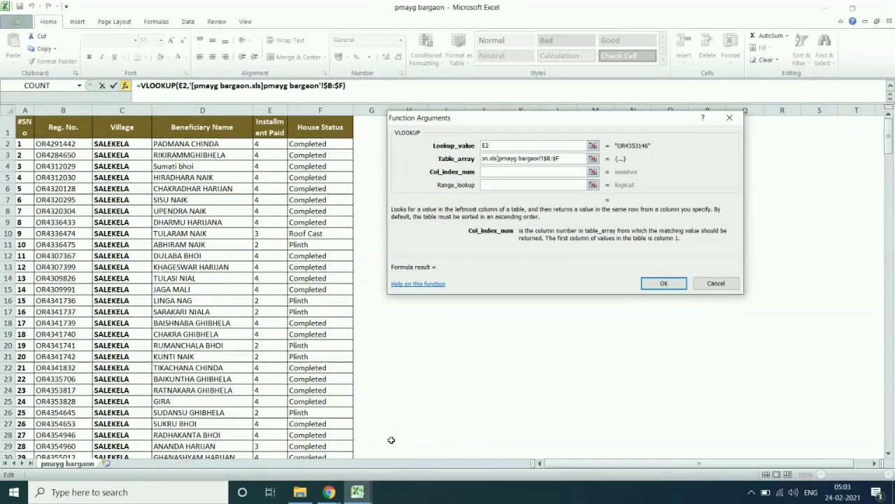
{"action": "type", "text": "3"}
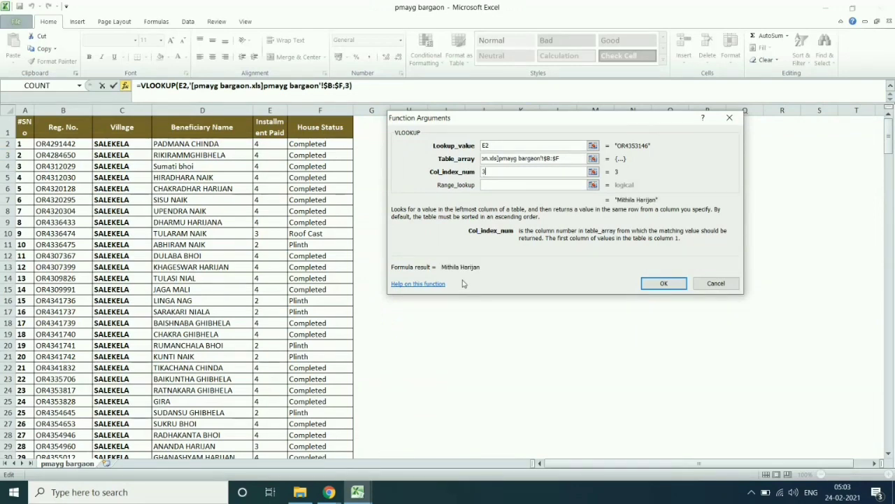
{"action": "left_click", "coordinate": [499, 185]}
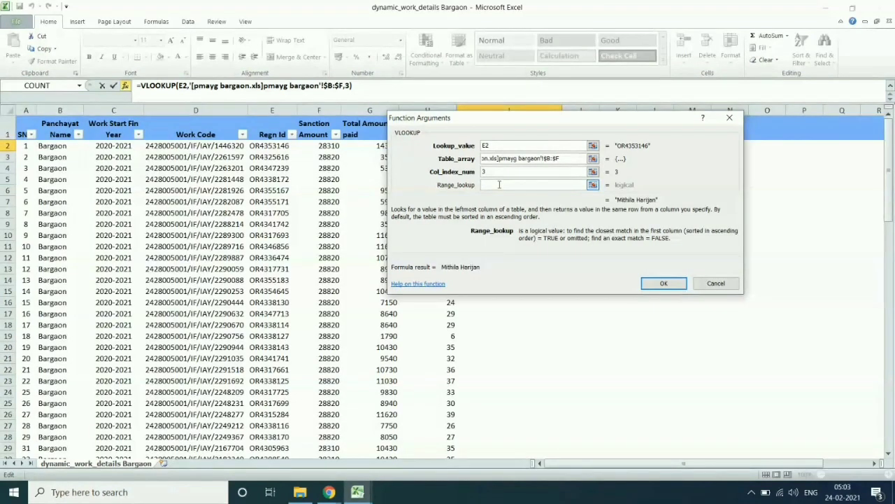
{"action": "type", "text": "0"}
{"action": "left_click", "coordinate": [656, 282]}
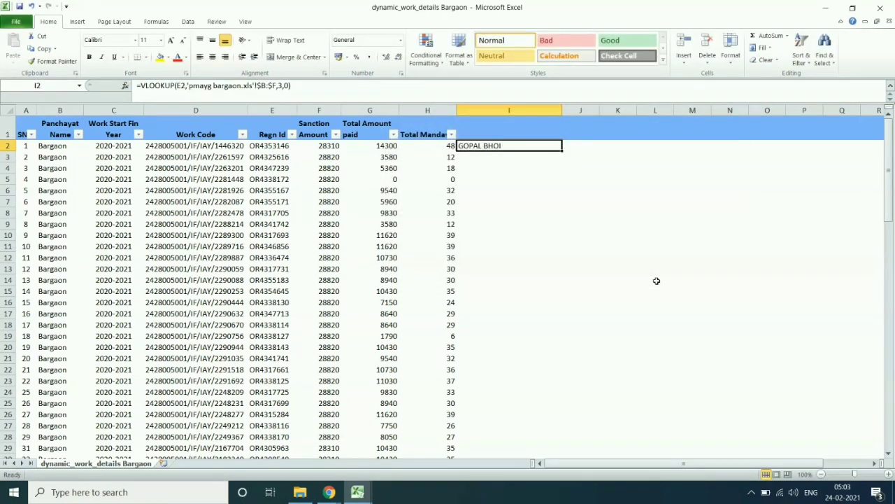
Enter the heading Name in I1 and fill the I2 lookup formula down the column.
{"action": "left_click", "coordinate": [502, 135]}
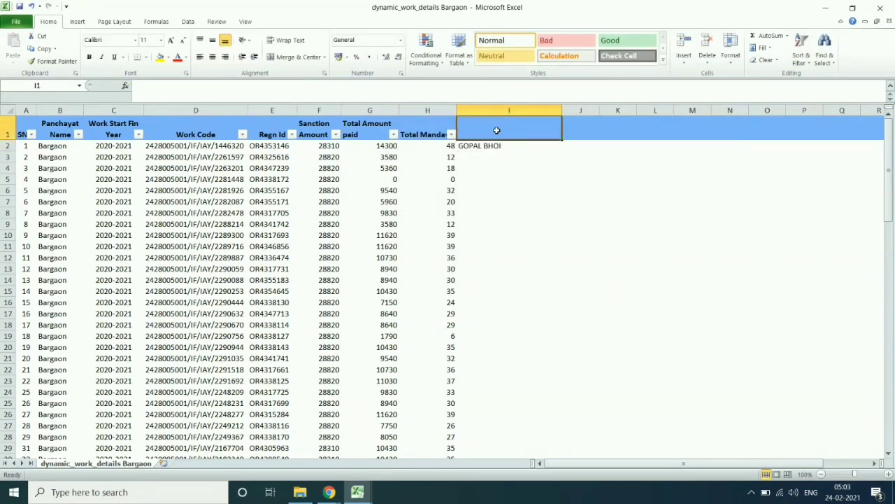
{"action": "type", "text": "Name"}
{"action": "left_click", "coordinate": [517, 162]}
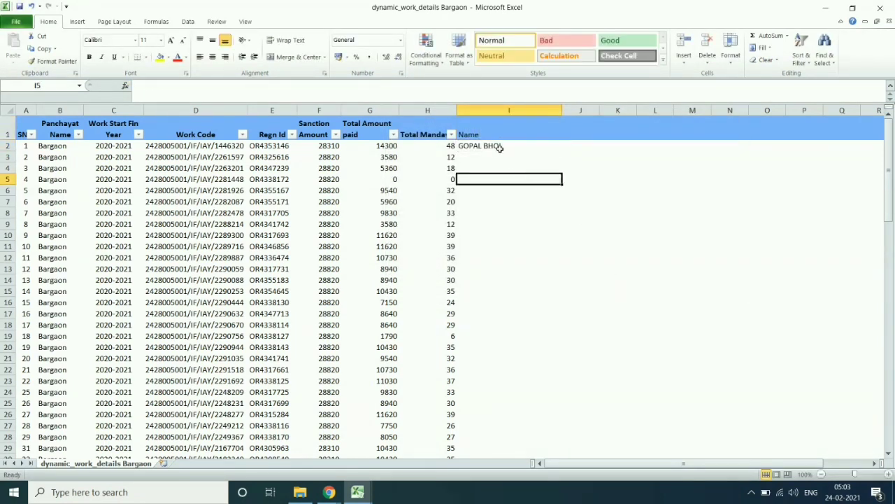
{"action": "left_click", "coordinate": [547, 145]}
{"action": "double_click", "coordinate": [562, 152]}
{"action": "left_click", "coordinate": [568, 167]}
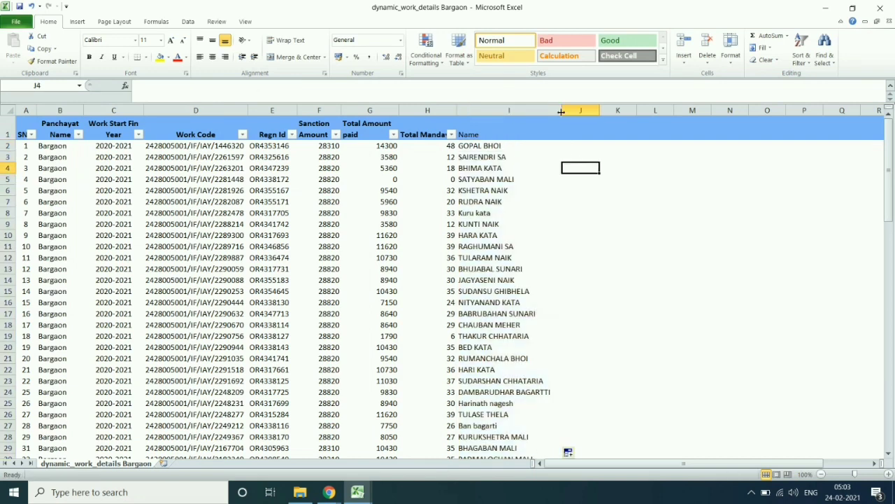
Enter the heading House status in J1 and adjust the widths of columns I and J.
{"action": "left_click_drag", "start_coordinate": [562, 109], "coordinate": [635, 112]}
{"action": "left_click", "coordinate": [575, 127]}
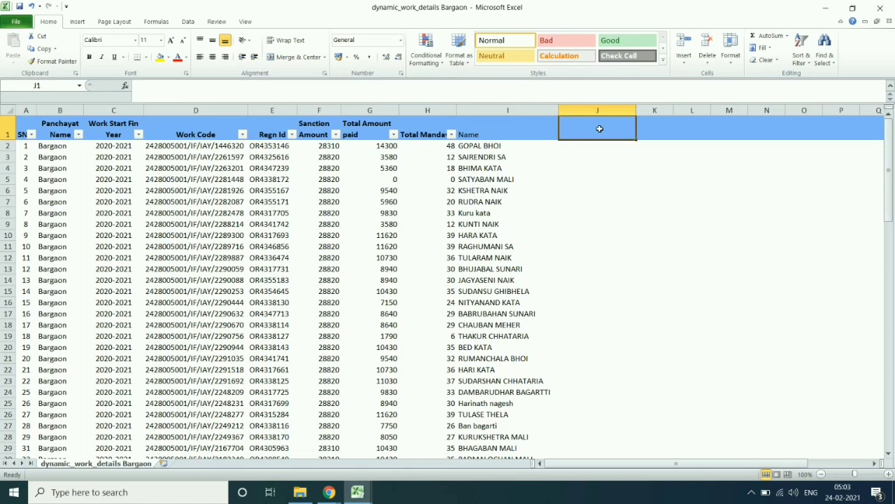
{"action": "type", "text": "House status"}
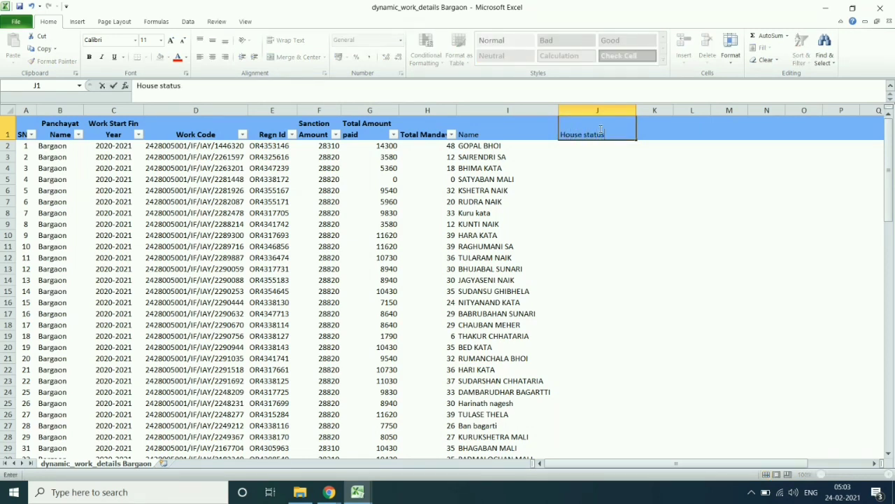
{"action": "left_click", "coordinate": [620, 187]}
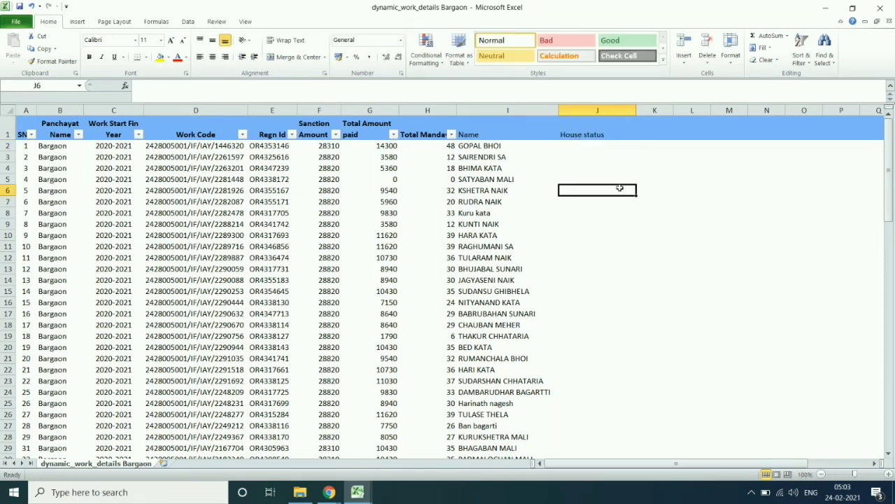
{"action": "left_click_drag", "start_coordinate": [561, 110], "coordinate": [556, 110]}
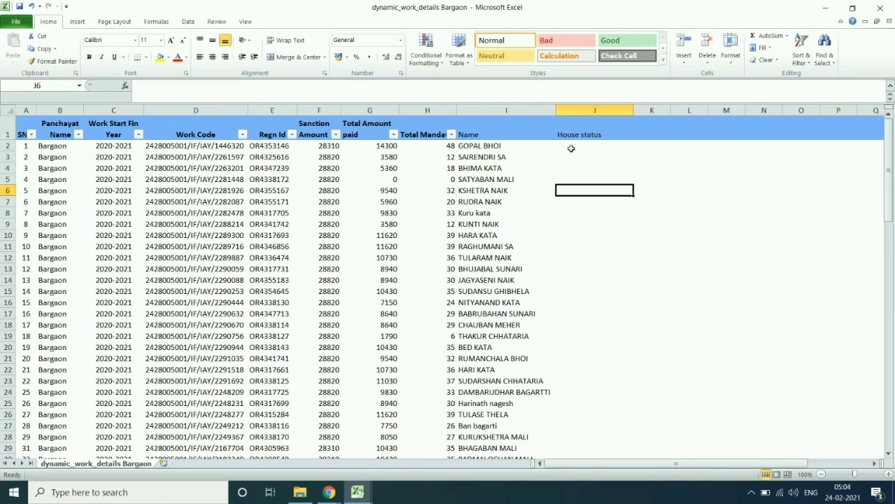
Start a VLOOKUP in cell J2 with E2 as the lookup value.
{"action": "left_click", "coordinate": [571, 147]}
{"action": "type", "text": "="}
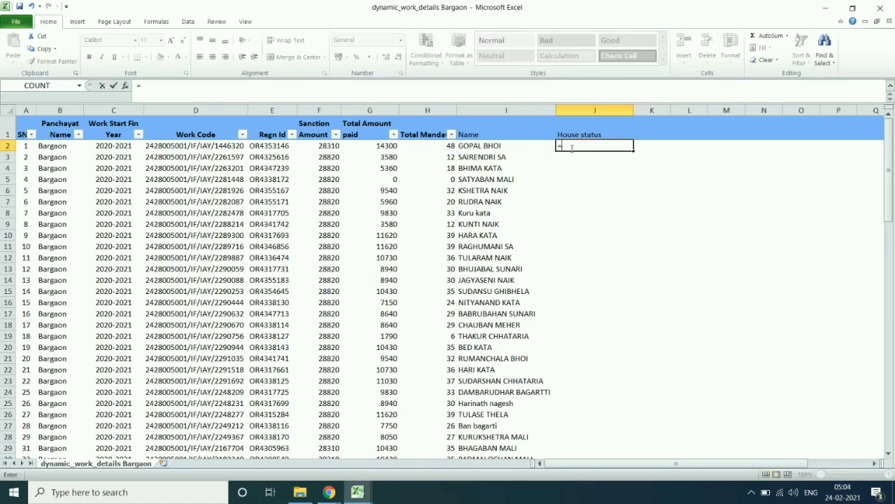
{"action": "left_click", "coordinate": [282, 147]}
{"action": "key", "text": "BackSpace"}
{"action": "key", "text": "BackSpace"}
{"action": "type", "text": "vl"}
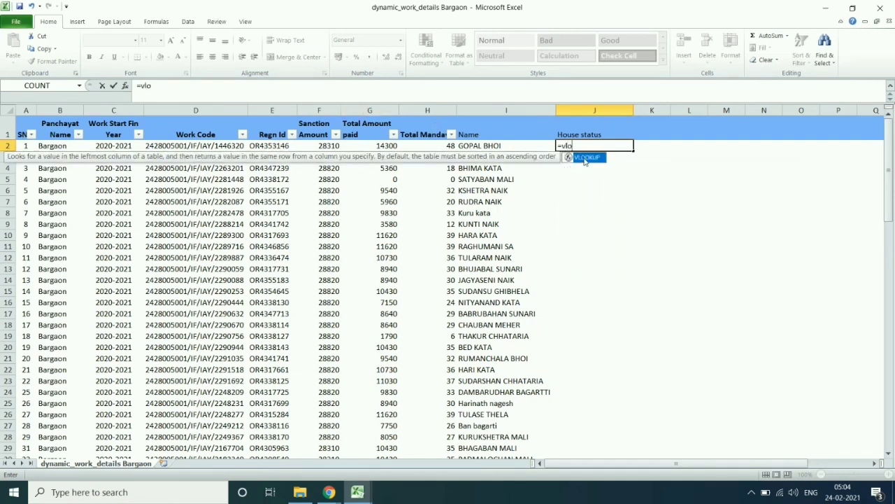
{"action": "type", "text": "o"}
{"action": "double_click", "coordinate": [586, 157]}
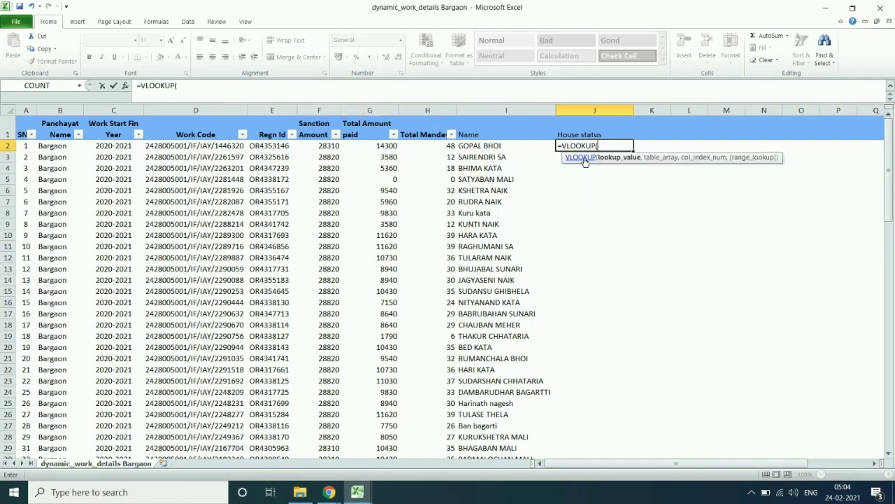
{"action": "left_click", "coordinate": [272, 147]}
{"action": "type", "text": ","}
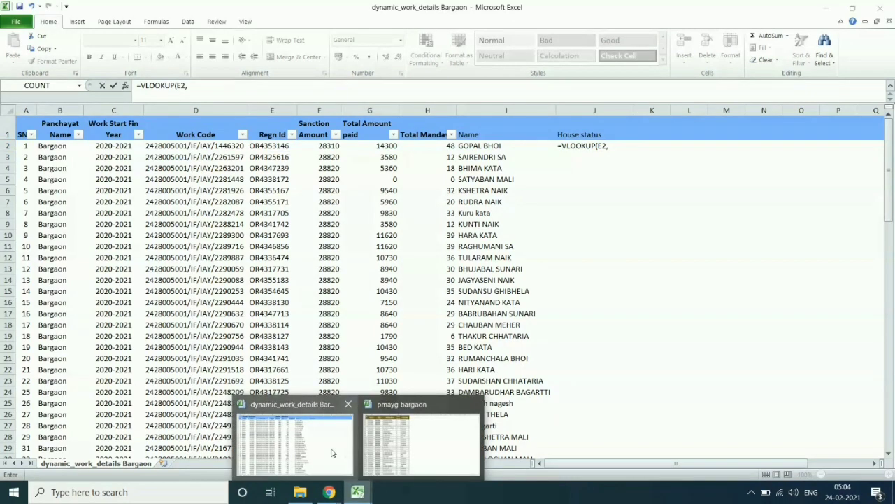
Complete the J2 VLOOKUP with columns B to F of pmayg bargaon, column index 5 and range lookup 0, and fill it down column J.
{"action": "left_click", "coordinate": [358, 492]}
{"action": "left_click", "coordinate": [357, 491]}
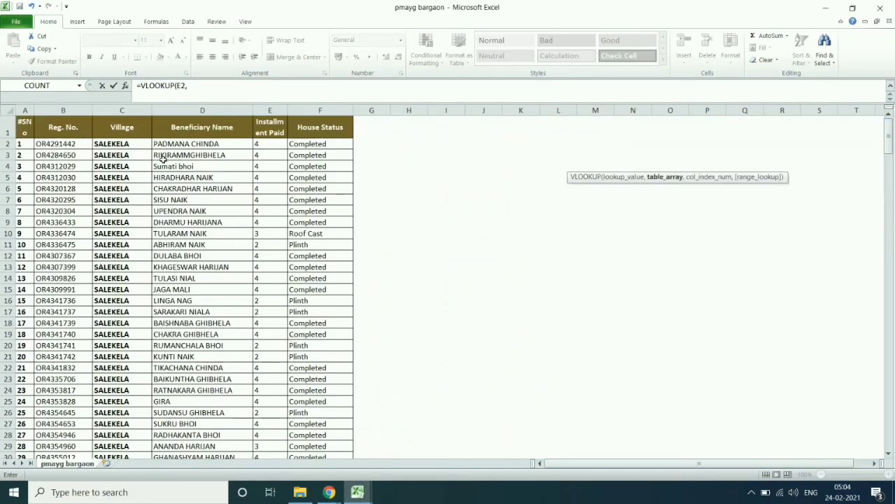
{"action": "left_click_drag", "start_coordinate": [64, 110], "coordinate": [294, 114]}
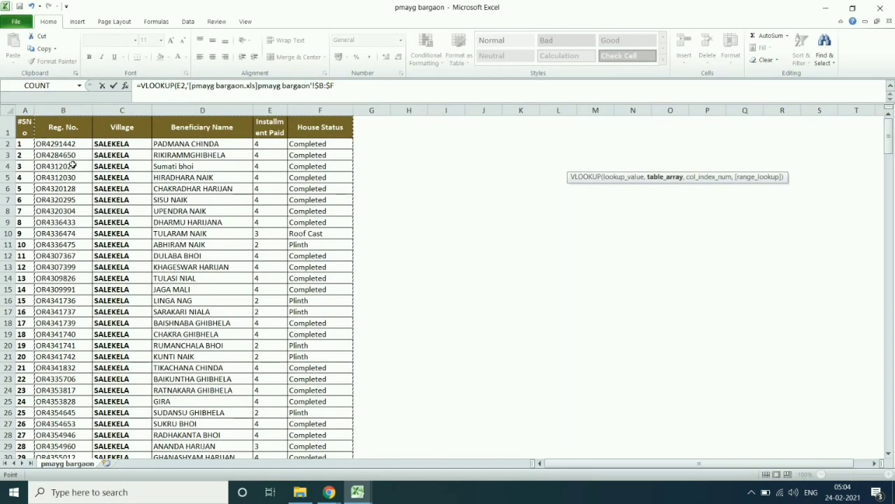
{"action": "type", "text": ","}
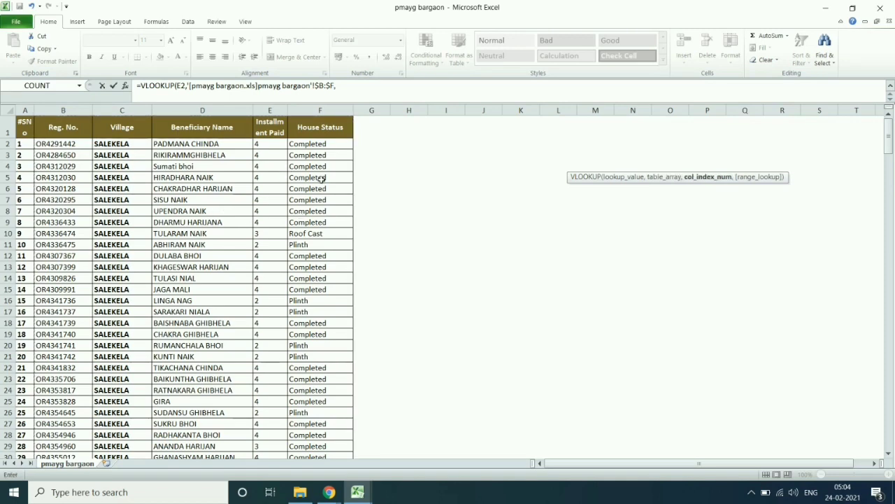
{"action": "type", "text": "5,0)"}
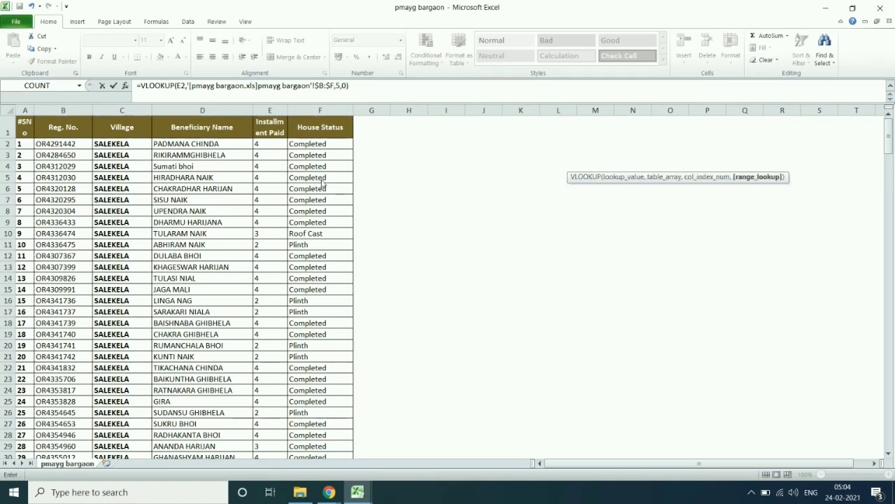
{"action": "key", "text": "Return"}
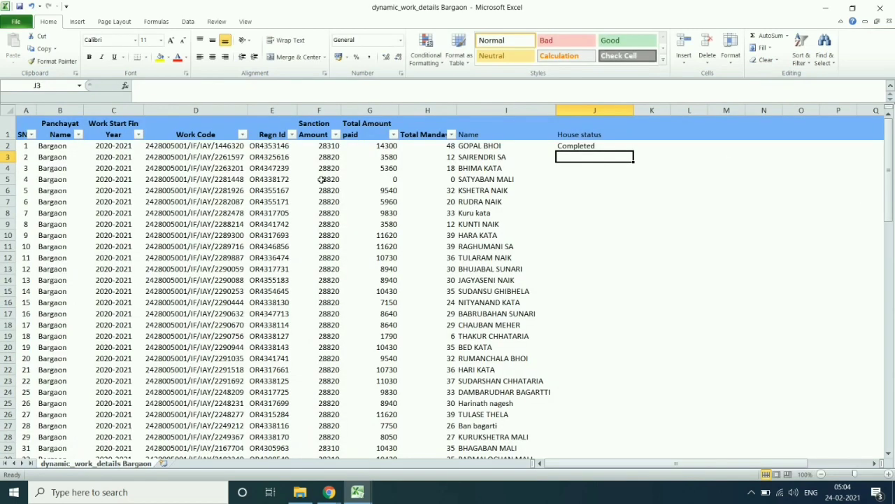
{"action": "left_click", "coordinate": [585, 144]}
{"action": "double_click", "coordinate": [633, 151]}
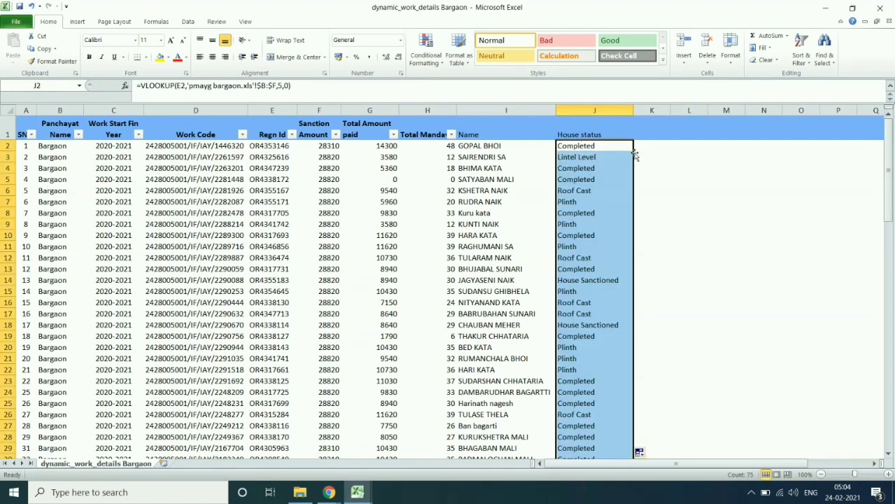
Copy the formatting of the Total Mandays header onto the Name and House status headers.
{"action": "left_click", "coordinate": [487, 125]}
{"action": "left_click", "coordinate": [420, 126]}
{"action": "left_click", "coordinate": [51, 61]}
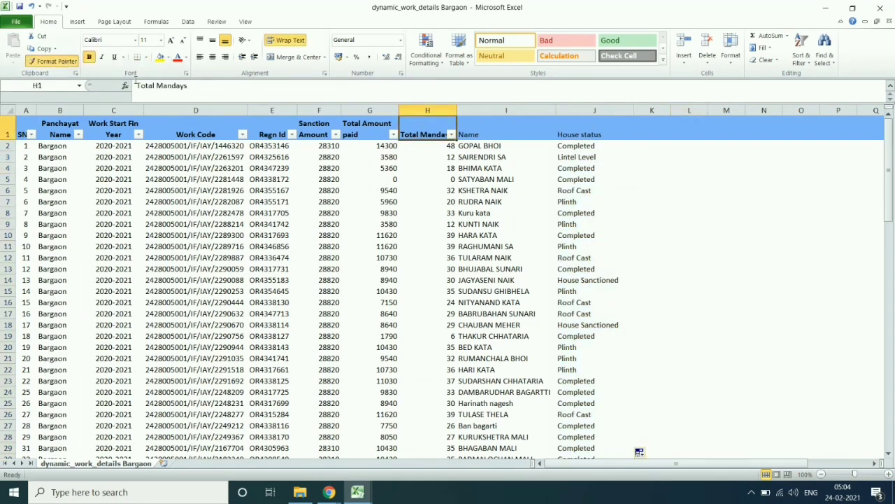
{"action": "left_click_drag", "start_coordinate": [490, 131], "coordinate": [594, 134]}
{"action": "left_click", "coordinate": [652, 191]}
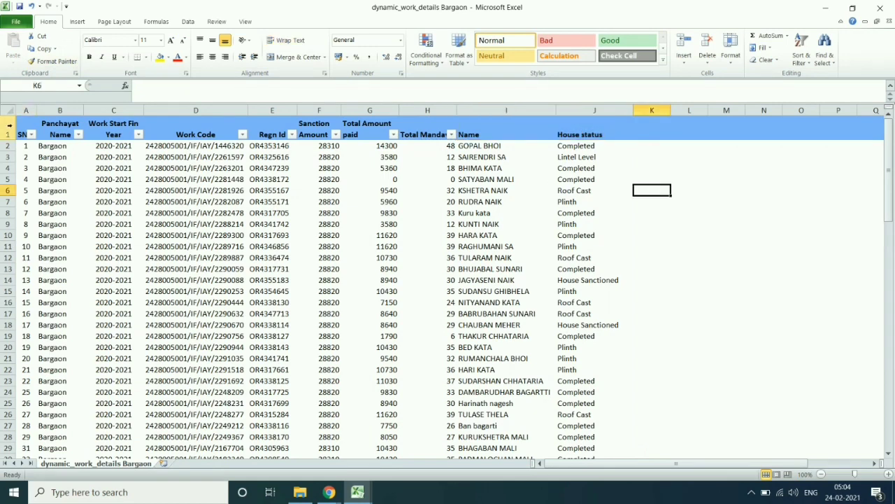
Wrap the text in header row 1 and centre it horizontally and vertically.
{"action": "left_click", "coordinate": [9, 134]}
{"action": "left_click", "coordinate": [289, 40]}
{"action": "left_click", "coordinate": [212, 57]}
{"action": "left_click", "coordinate": [212, 40]}
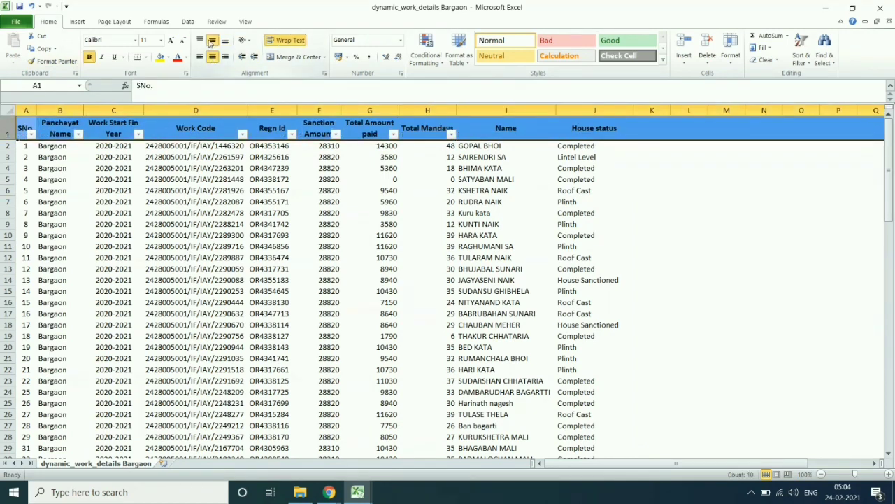
{"action": "left_click", "coordinate": [408, 259]}
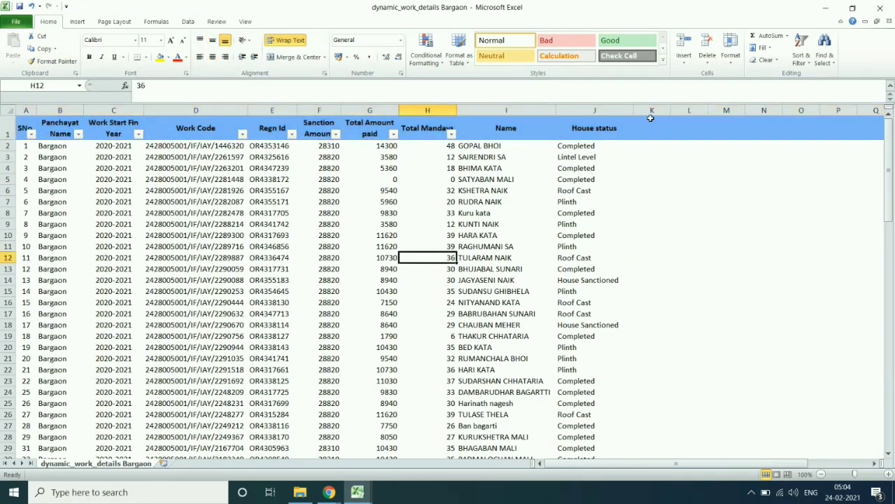
Widen column K and enter the heading Vill. in K1.
{"action": "left_click_drag", "start_coordinate": [668, 107], "coordinate": [706, 109]}
{"action": "left_click", "coordinate": [607, 128]}
{"action": "left_click", "coordinate": [651, 134]}
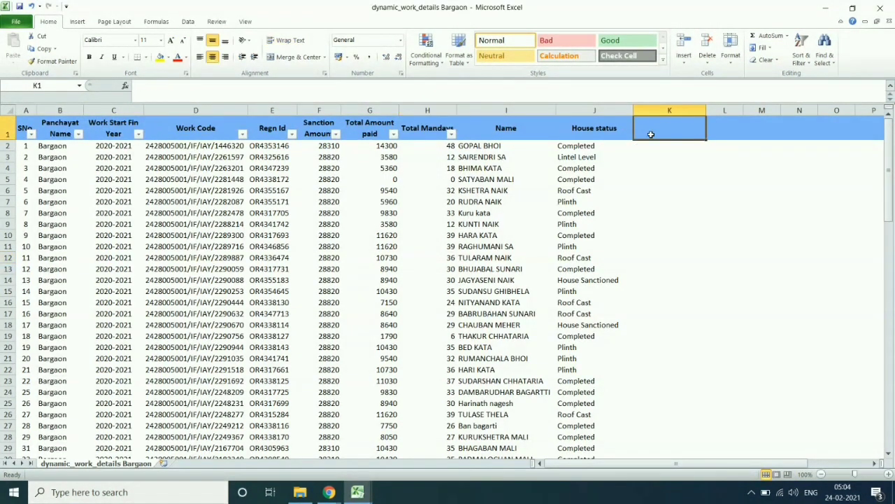
{"action": "type", "text": "V"}
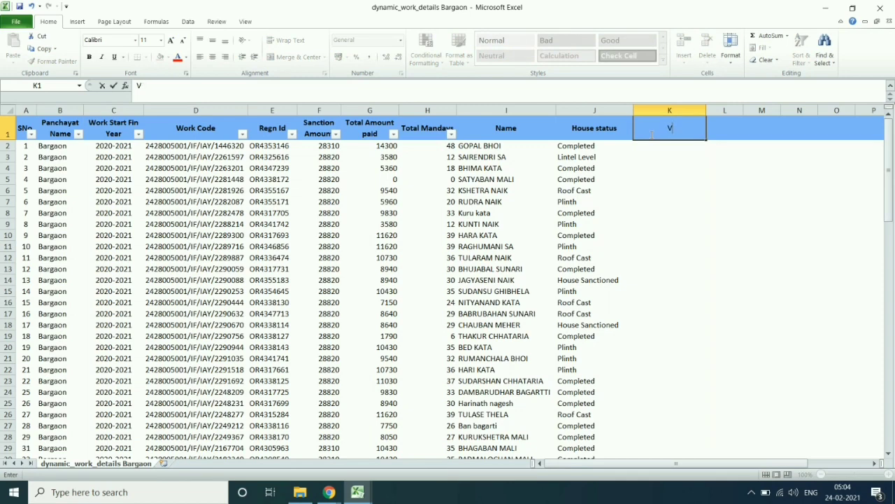
{"action": "type", "text": "ill."}
{"action": "left_click", "coordinate": [679, 199]}
Start a VLOOKUP in cell K2 and enter E2 as the lookup value in its function arguments.
{"action": "left_click", "coordinate": [661, 144]}
{"action": "type", "text": "="}
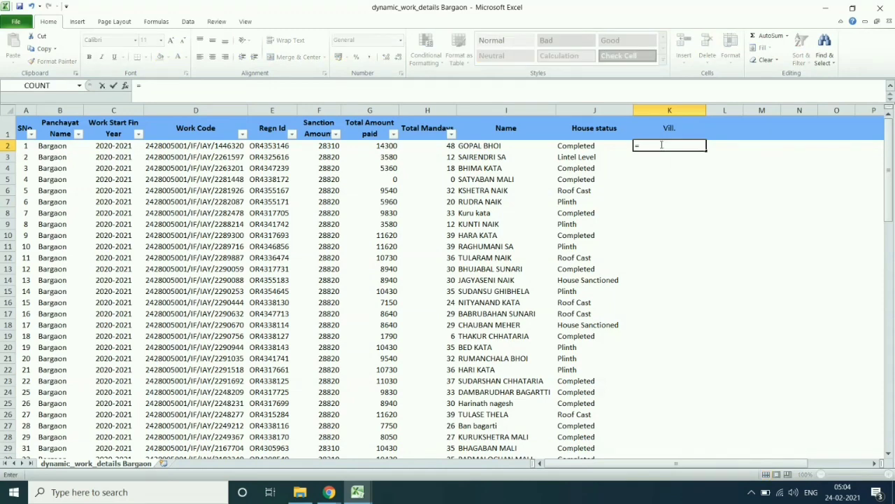
{"action": "type", "text": "vlo"}
{"action": "double_click", "coordinate": [664, 158]}
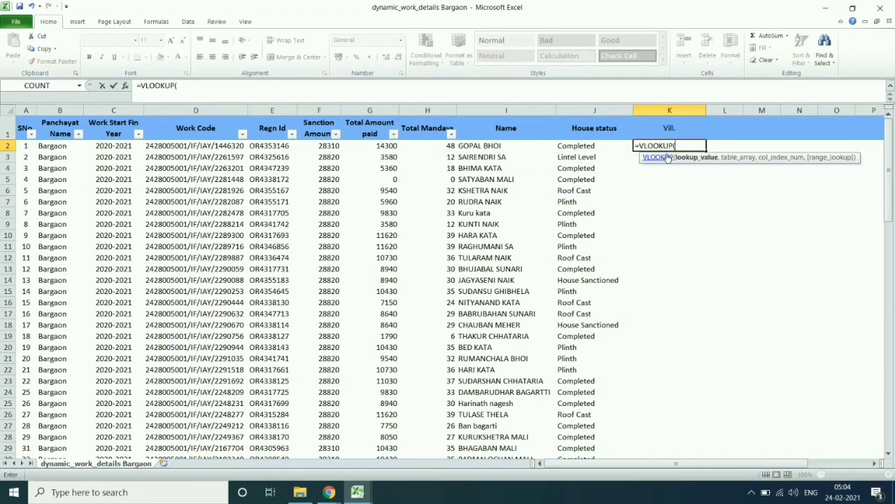
{"action": "key", "text": "Return"}
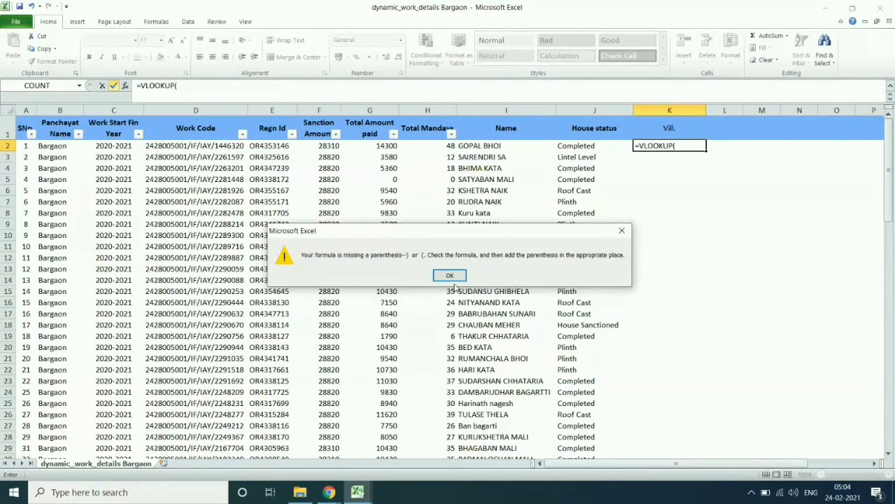
{"action": "left_click", "coordinate": [452, 276]}
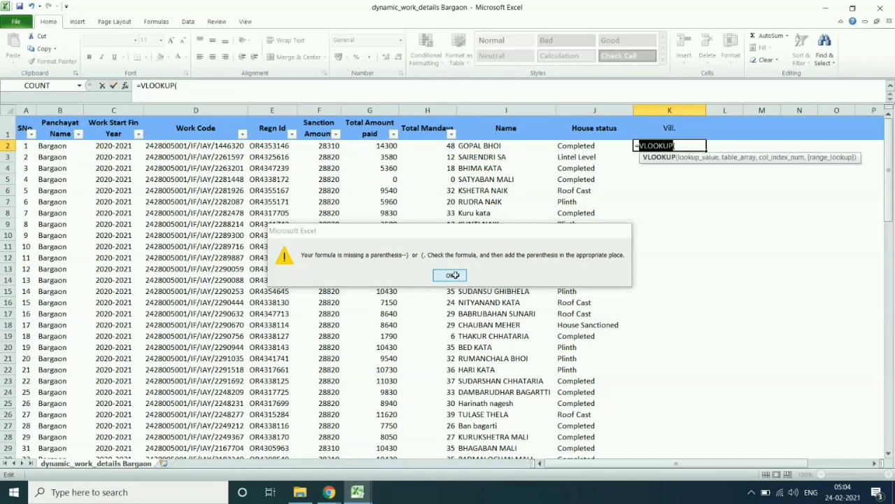
{"action": "left_click", "coordinate": [125, 85]}
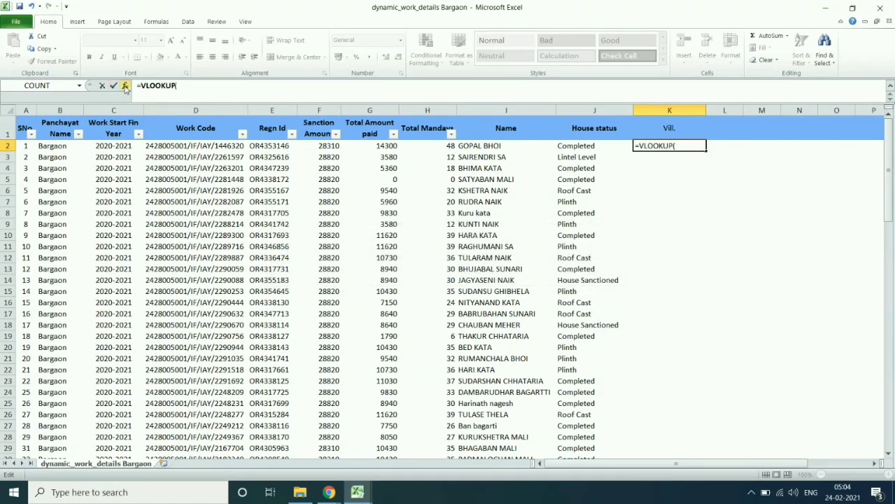
{"action": "left_click", "coordinate": [277, 145]}
{"action": "type", "text": ","}
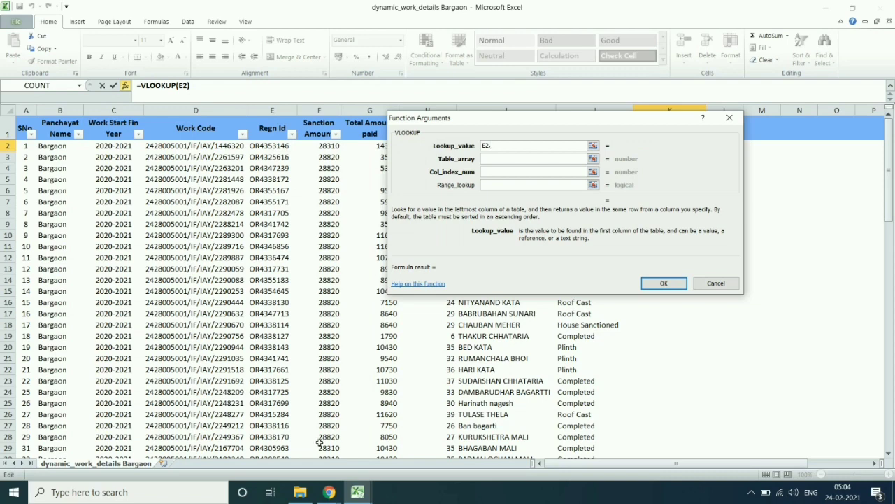
{"action": "mouse_move", "coordinate": [357, 491]}
{"action": "left_click", "coordinate": [415, 442]}
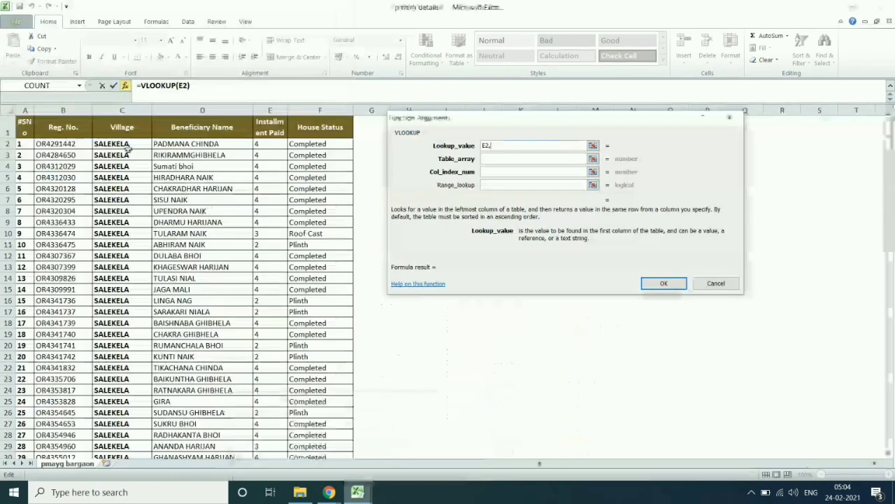
{"action": "left_click_drag", "start_coordinate": [63, 110], "coordinate": [133, 107]}
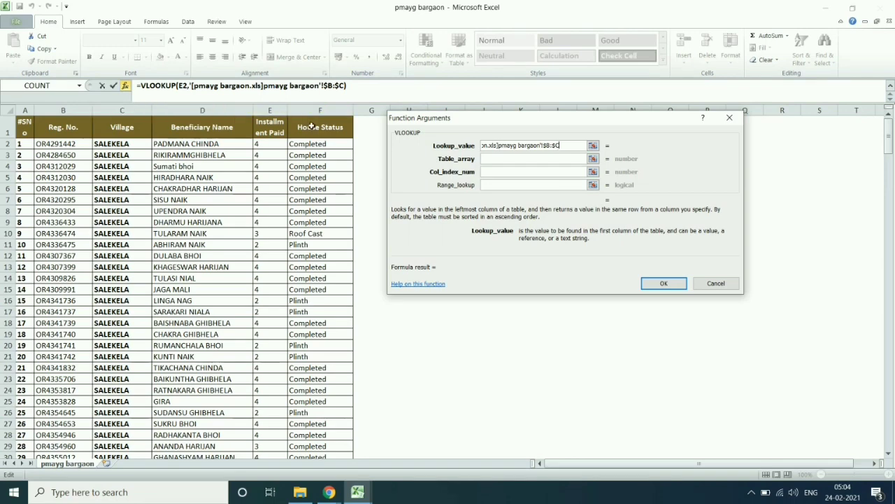
{"action": "key", "text": "BackSpace"}
{"action": "key", "text": "BackSpace"}
{"action": "key", "text": "BackSpace"}
{"action": "key", "text": "BackSpace"}
{"action": "key", "text": "BackSpace"}
{"action": "key", "text": "BackSpace"}
{"action": "key", "text": "BackSpace"}
{"action": "key", "text": "BackSpace"}
{"action": "key", "text": "BackSpace"}
{"action": "key", "text": "BackSpace"}
{"action": "key", "text": "BackSpace"}
{"action": "key", "text": "BackSpace"}
{"action": "key", "text": "BackSpace"}
{"action": "key", "text": "BackSpace"}
{"action": "key", "text": "BackSpace"}
{"action": "key", "text": "BackSpace"}
{"action": "key", "text": "BackSpace"}
{"action": "key", "text": "BackSpace"}
{"action": "key", "text": "BackSpace"}
{"action": "key", "text": "BackSpace"}
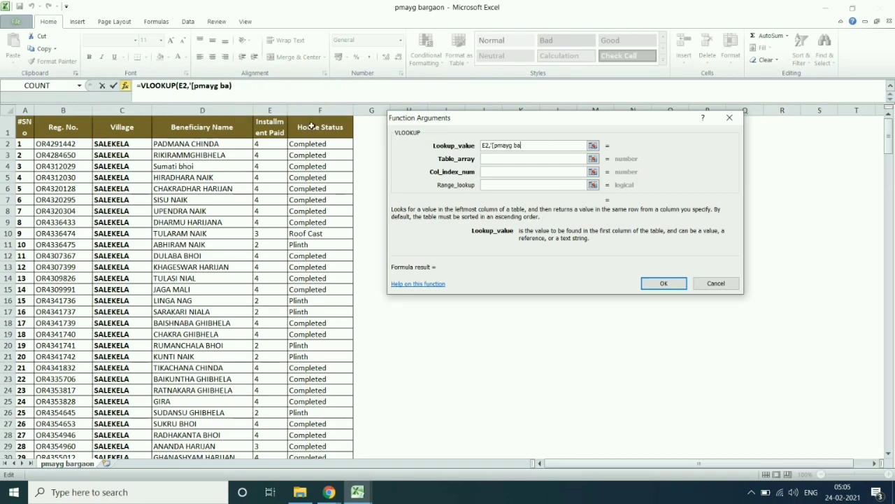
Set the VLOOKUP lookup value to E2 and the table array to columns B:D of the pmayg bargaon workbook.
{"action": "mouse_move", "coordinate": [357, 491]}
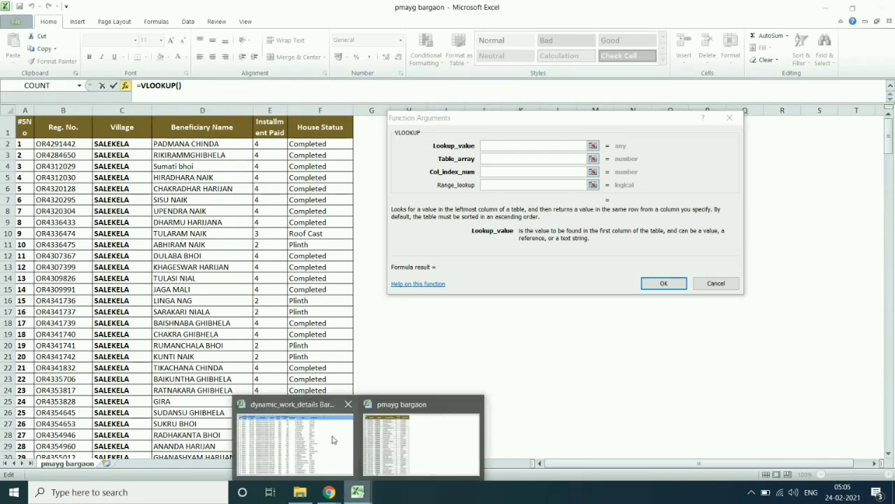
{"action": "left_click", "coordinate": [290, 448]}
{"action": "left_click", "coordinate": [287, 146]}
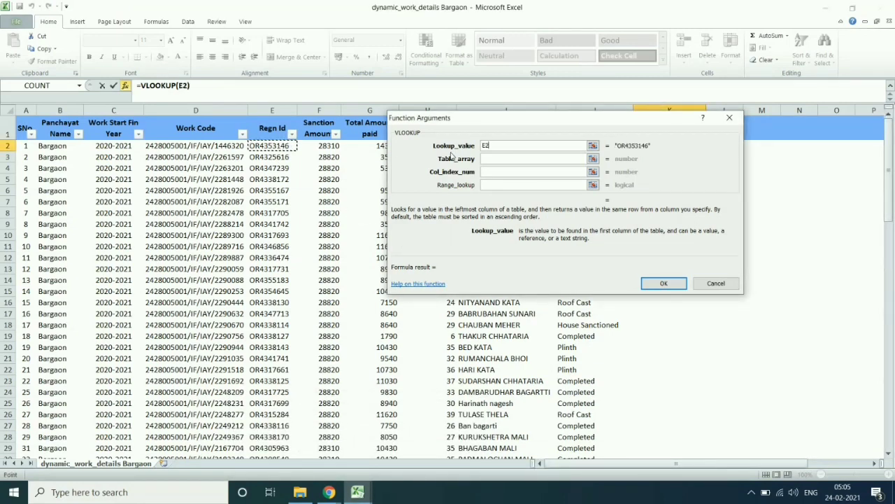
{"action": "left_click", "coordinate": [489, 158]}
{"action": "mouse_move", "coordinate": [357, 492]}
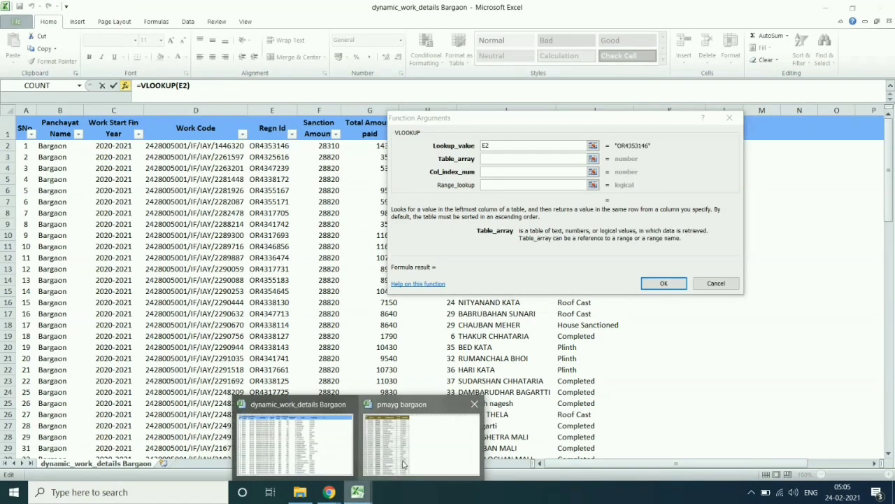
{"action": "left_click", "coordinate": [423, 437]}
{"action": "left_click_drag", "start_coordinate": [45, 112], "coordinate": [203, 111]}
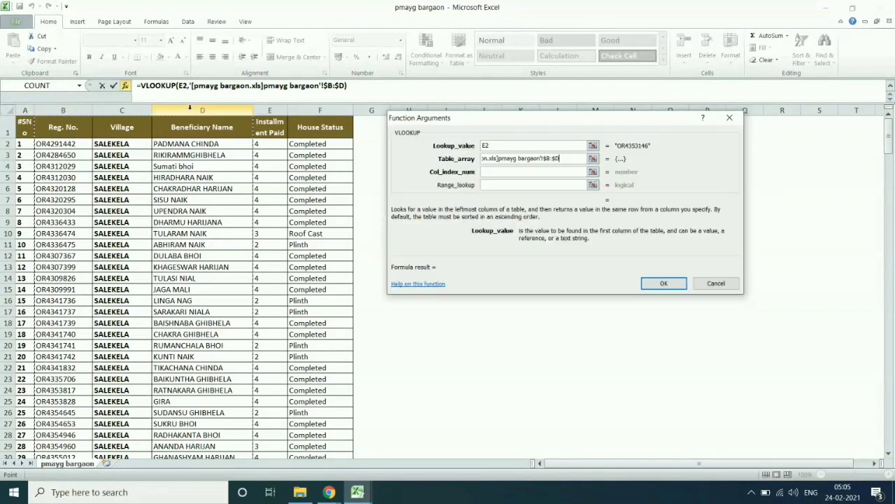
Complete the VLOOKUP in K2 with column index 2 and range lookup 0.
{"action": "left_click", "coordinate": [495, 176]}
{"action": "type", "text": "2"}
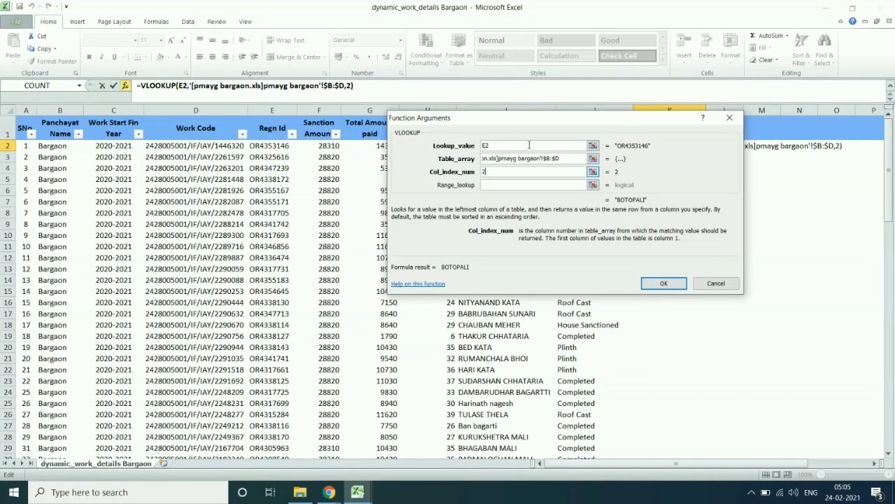
{"action": "left_click", "coordinate": [530, 184]}
{"action": "type", "text": "0"}
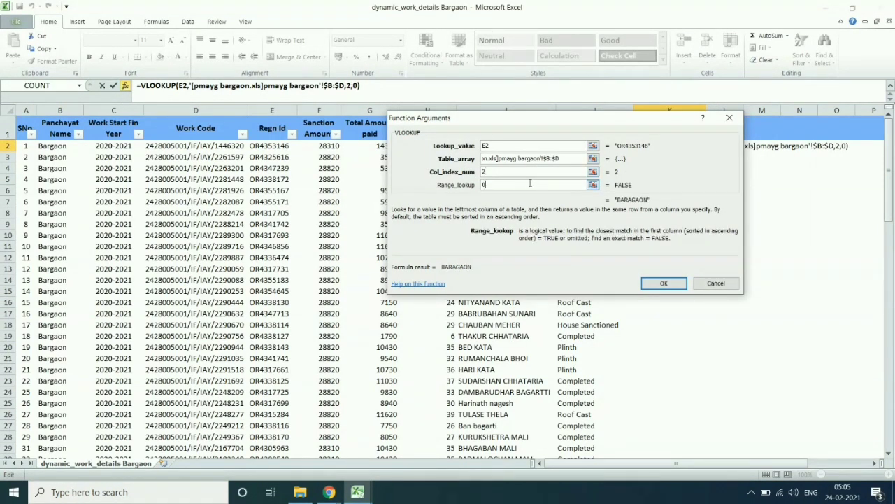
{"action": "left_click", "coordinate": [663, 282]}
Fill the K2 village formula down column K for all records and narrow the column slightly.
{"action": "double_click", "coordinate": [706, 150]}
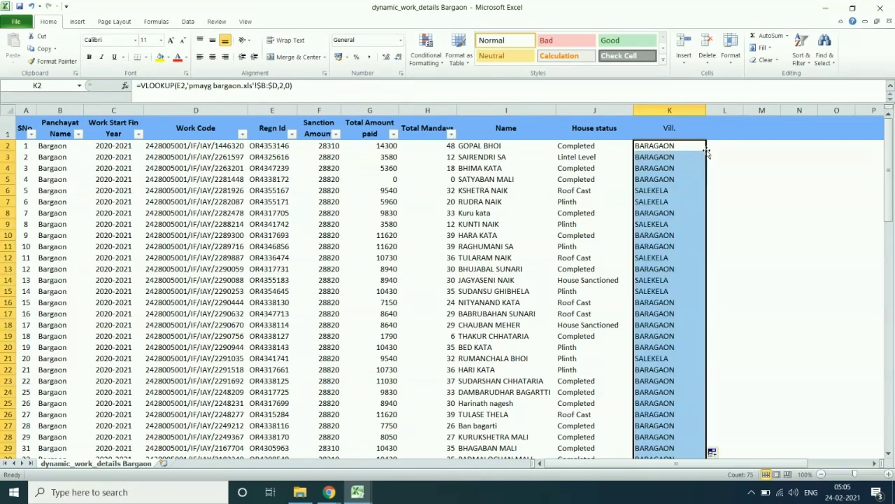
{"action": "left_click_drag", "start_coordinate": [762, 202], "coordinate": [762, 190]}
{"action": "left_click_drag", "start_coordinate": [706, 110], "coordinate": [701, 109]}
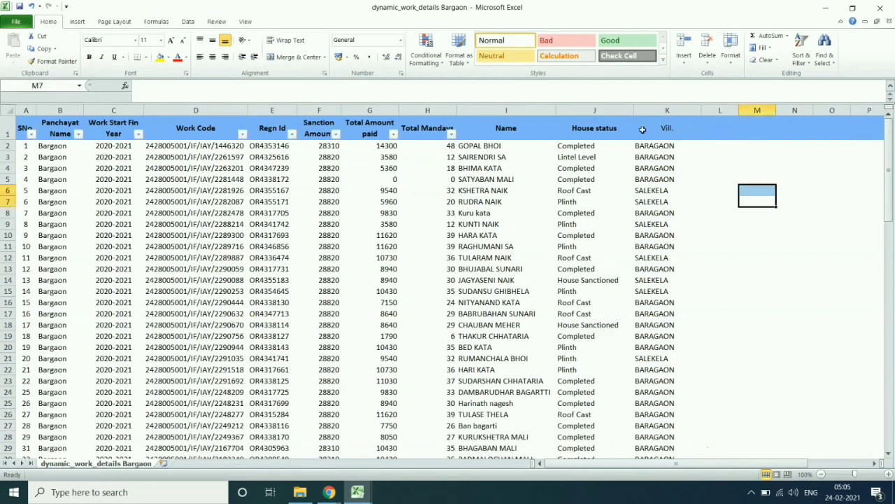
{"action": "left_click", "coordinate": [31, 133]}
{"action": "left_click", "coordinate": [31, 132]}
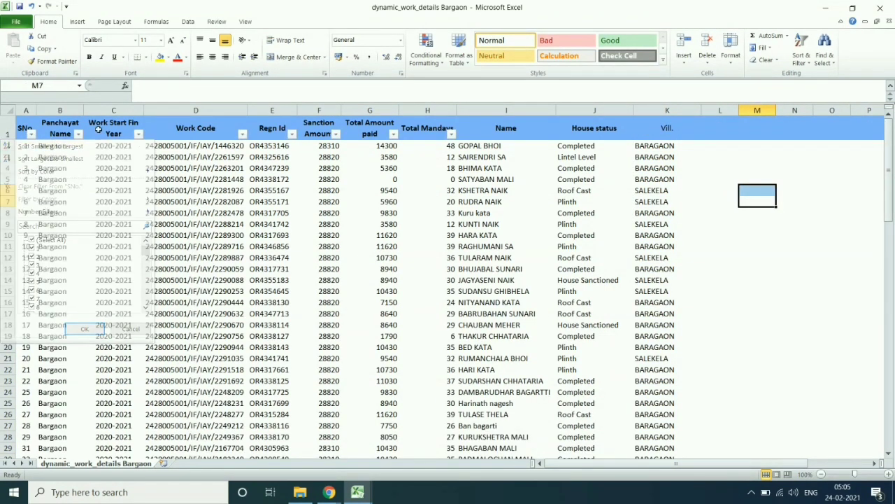
{"action": "left_click", "coordinate": [31, 132]}
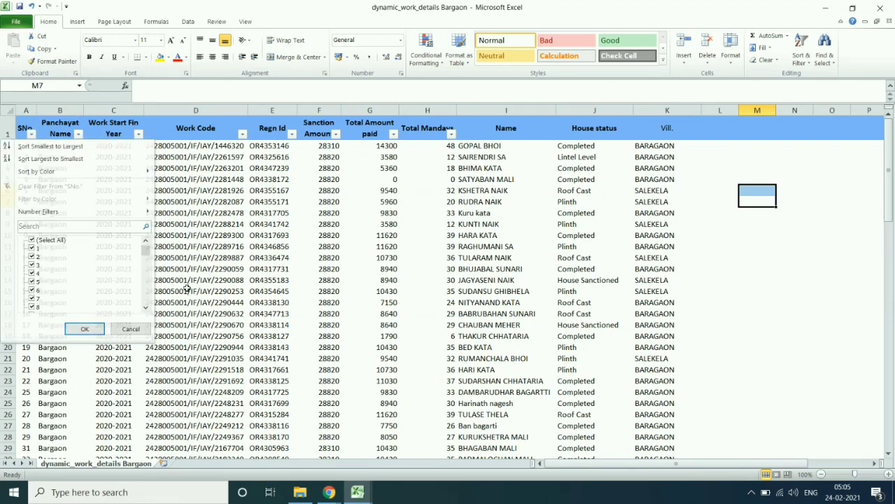
{"action": "key", "text": "Escape"}
Apply all borders to the whole table from A1 to the last record in column K.
{"action": "left_click_drag", "start_coordinate": [29, 126], "coordinate": [679, 272]}
{"action": "key", "text": "ctrl+shift+Down"}
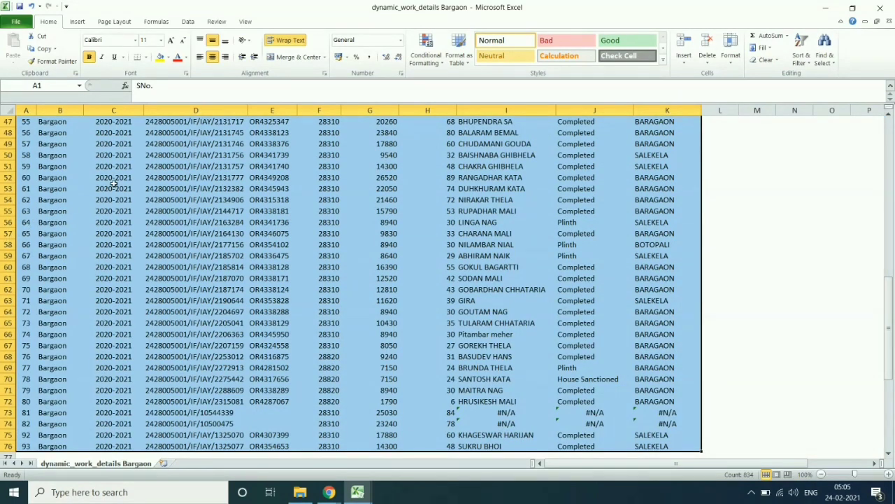
{"action": "left_click", "coordinate": [145, 57]}
{"action": "left_click", "coordinate": [163, 147]}
{"action": "scroll", "coordinate": [314, 245], "scroll_direction": "up", "scroll_amount": 15}
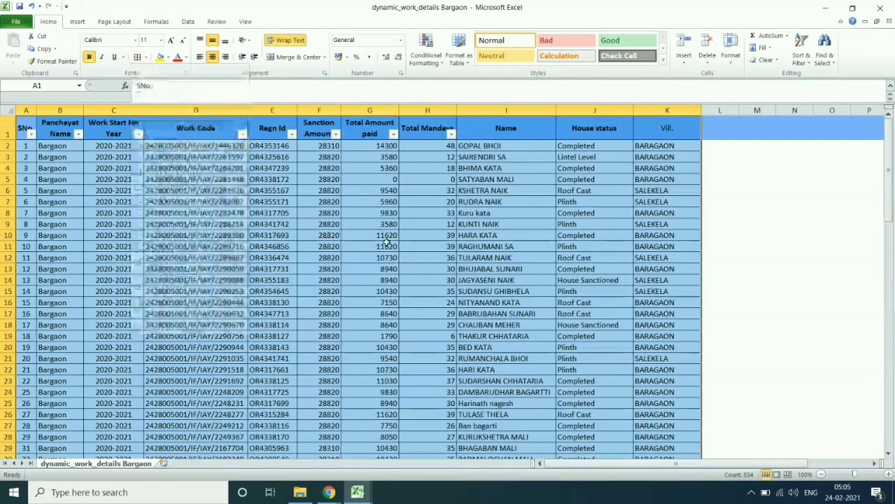
{"action": "left_click", "coordinate": [480, 201]}
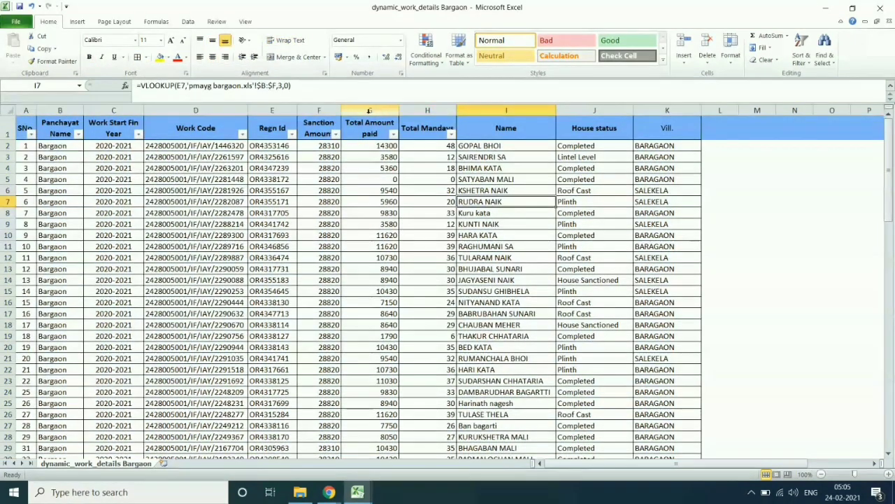
Centre the contents of columns F to H, Sanction Amount through Total Mandays, horizontally.
{"action": "left_click_drag", "start_coordinate": [319, 111], "coordinate": [428, 111]}
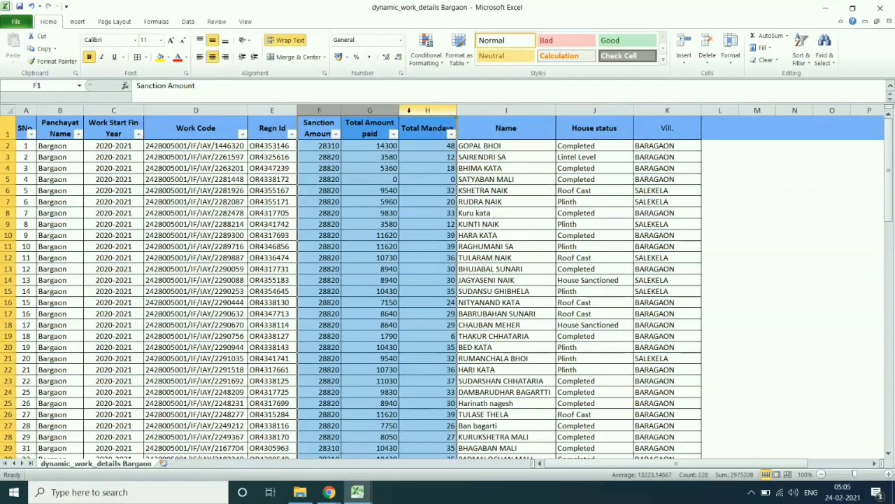
{"action": "left_click", "coordinate": [212, 57]}
{"action": "left_click", "coordinate": [212, 57]}
{"action": "left_click", "coordinate": [553, 233]}
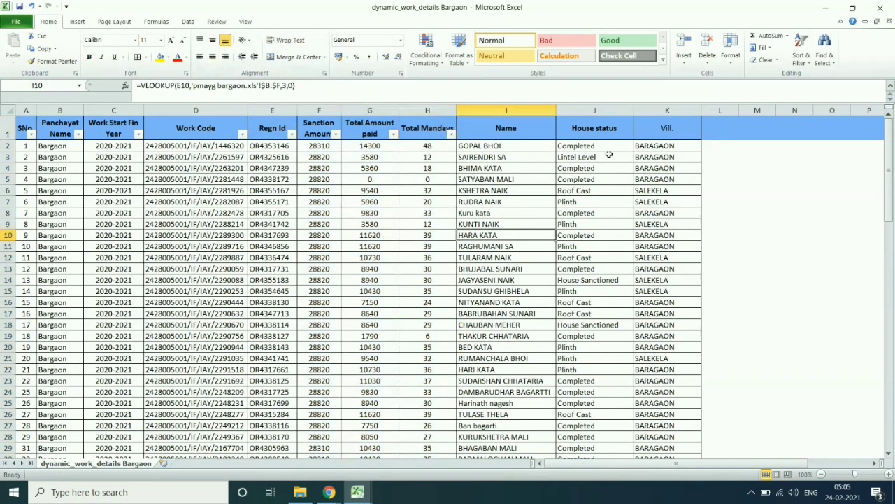
Narrow the House status and Vill. columns to fit their contents more closely.
{"action": "left_click_drag", "start_coordinate": [633, 111], "coordinate": [627, 110]}
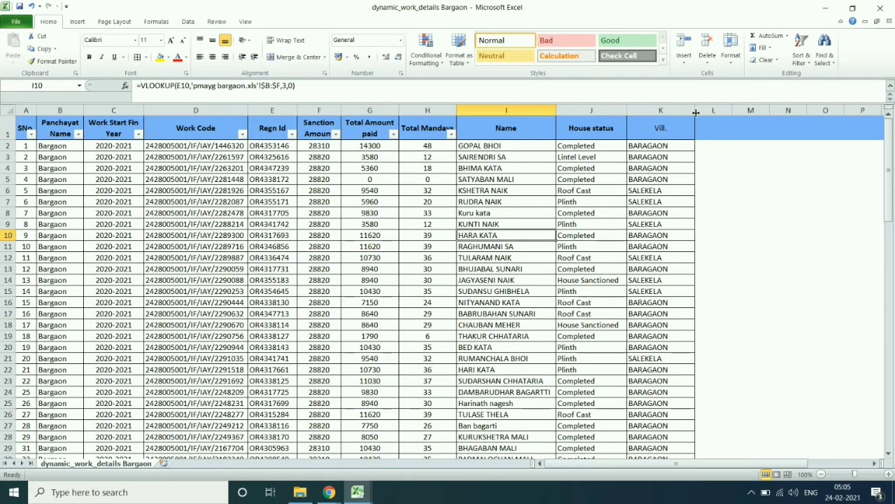
{"action": "left_click_drag", "start_coordinate": [695, 111], "coordinate": [679, 111]}
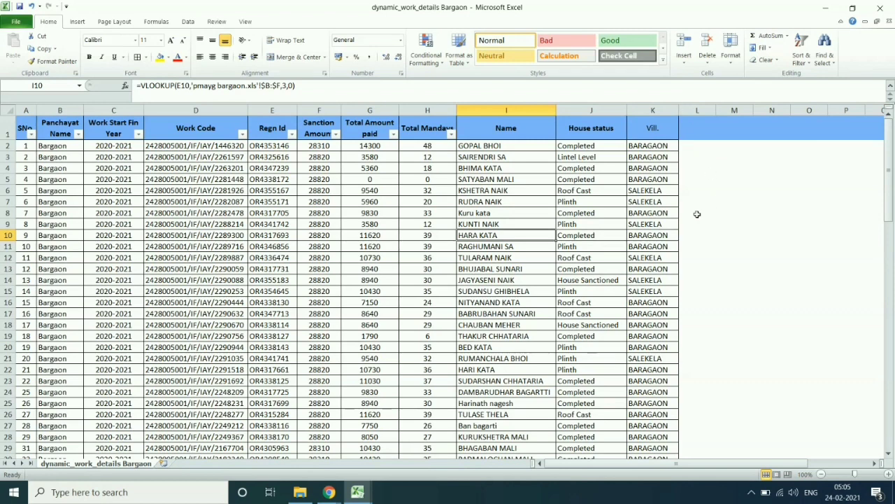